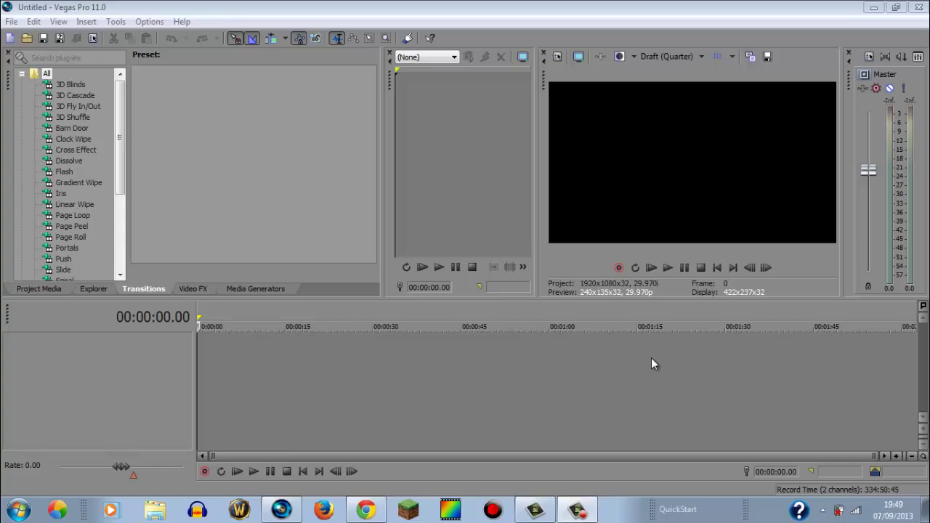
left_click(610, 354)
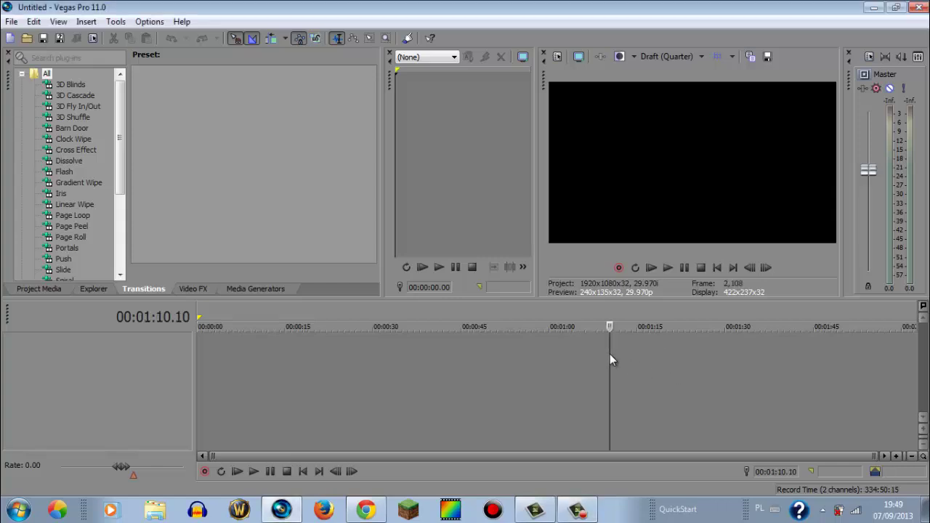
left_click(199, 349)
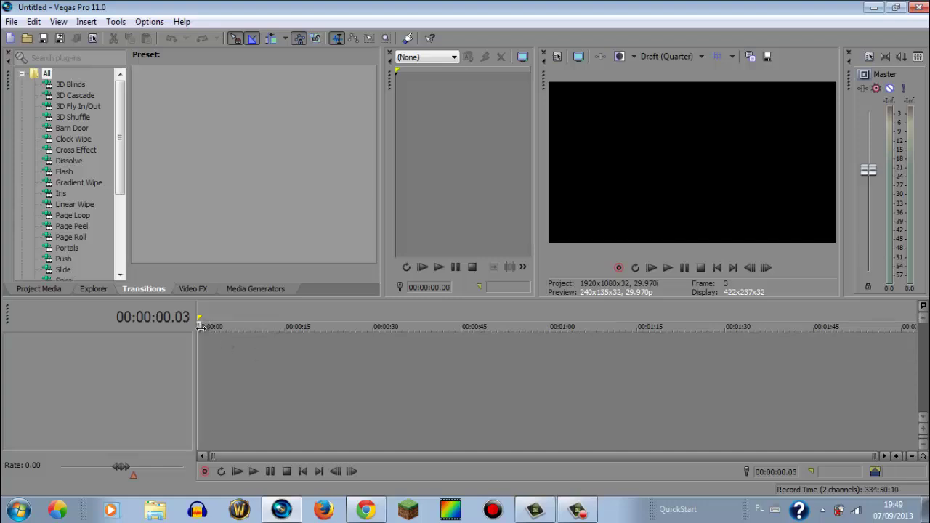
left_click_drag(208, 324, 167, 315)
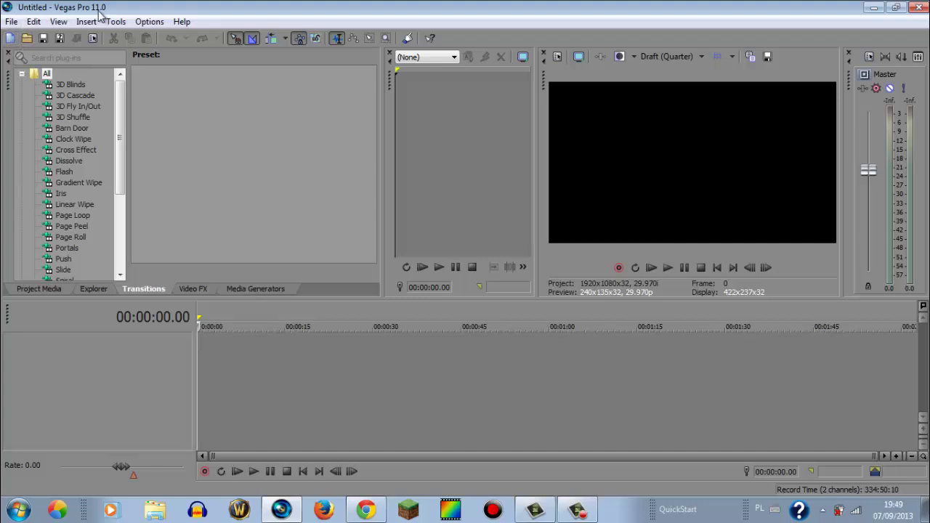
Add the Default Text preset of the (Legacy) Text generator at the start of the empty timeline
left_click(237, 290)
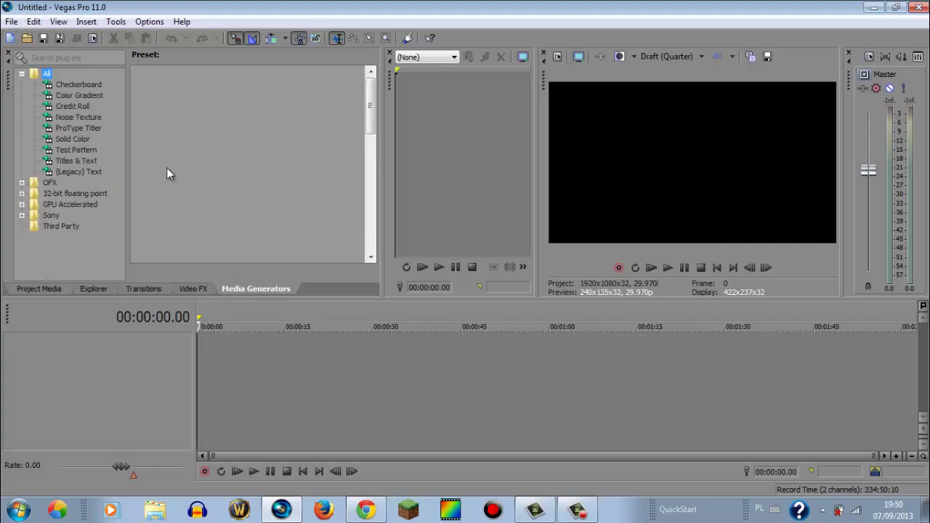
left_click(80, 172)
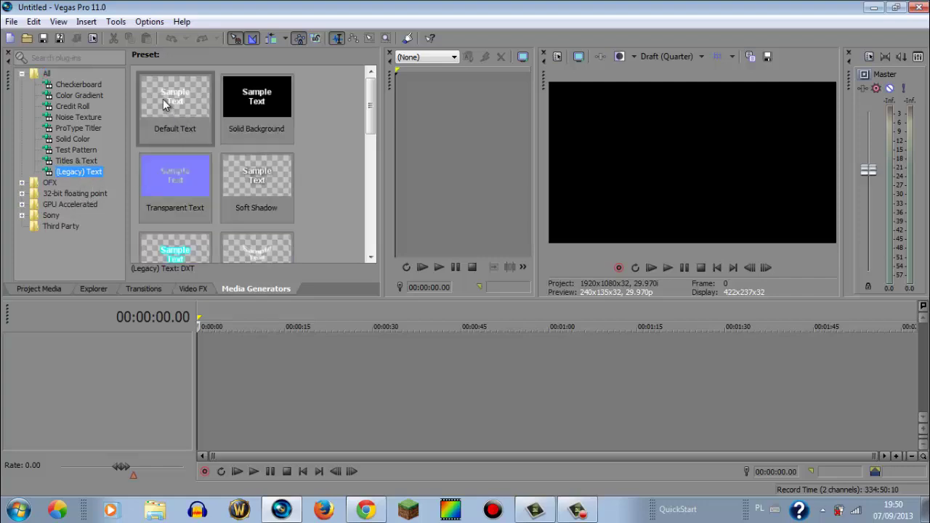
left_click_drag(164, 104, 210, 355)
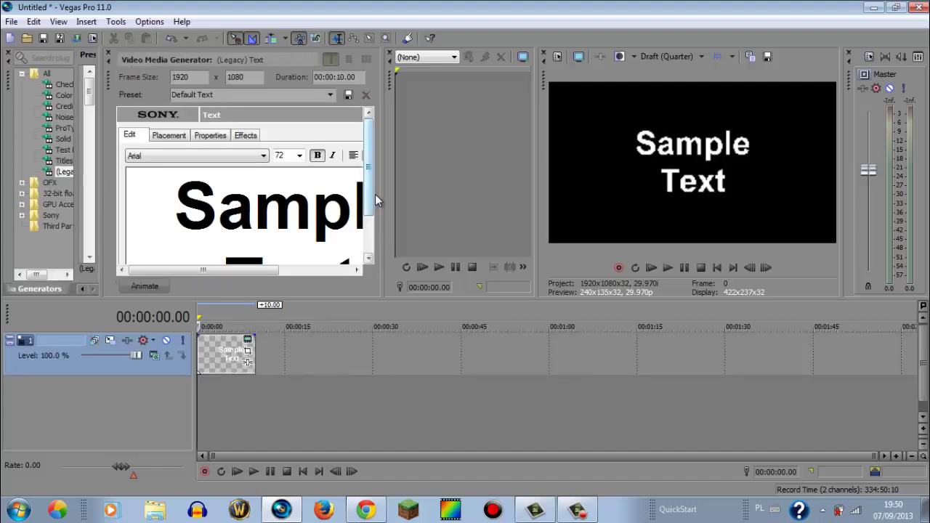
Replace the sample text in the generated title with "AcidPulse"
scroll(369, 202, "down", 1)
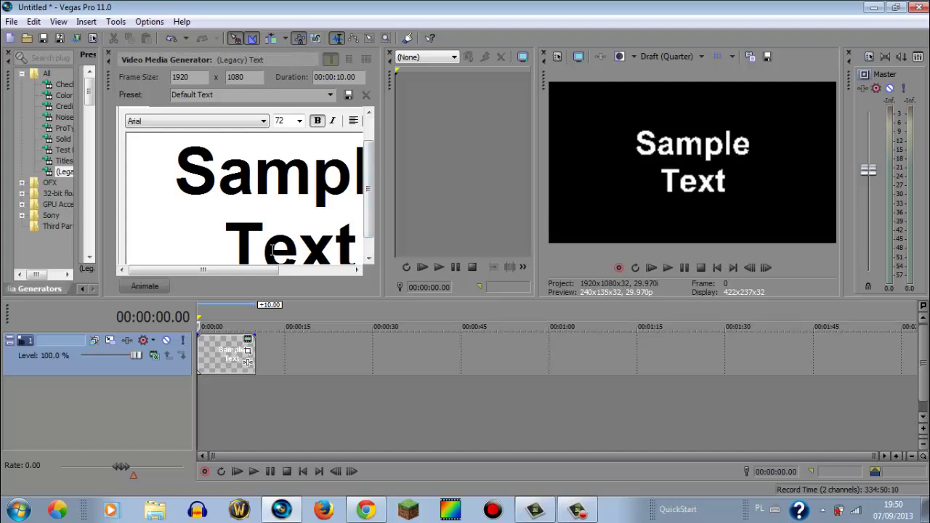
scroll(371, 233, "down", 1)
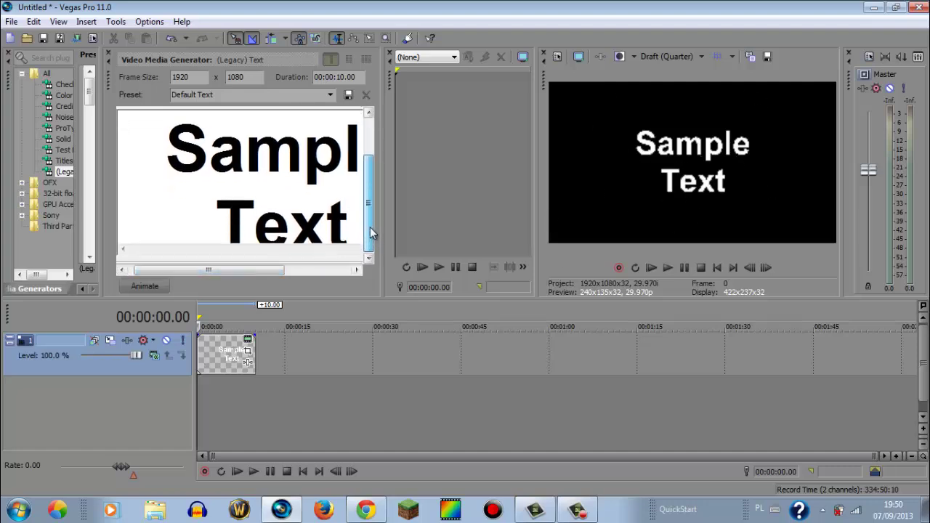
left_click_drag(267, 268, 281, 268)
mouse_move(370, 205)
left_mouse_down()
mouse_move(371, 173)
mouse_move(371, 192)
left_mouse_up()
left_click_drag(338, 253, 167, 112)
key("Delete")
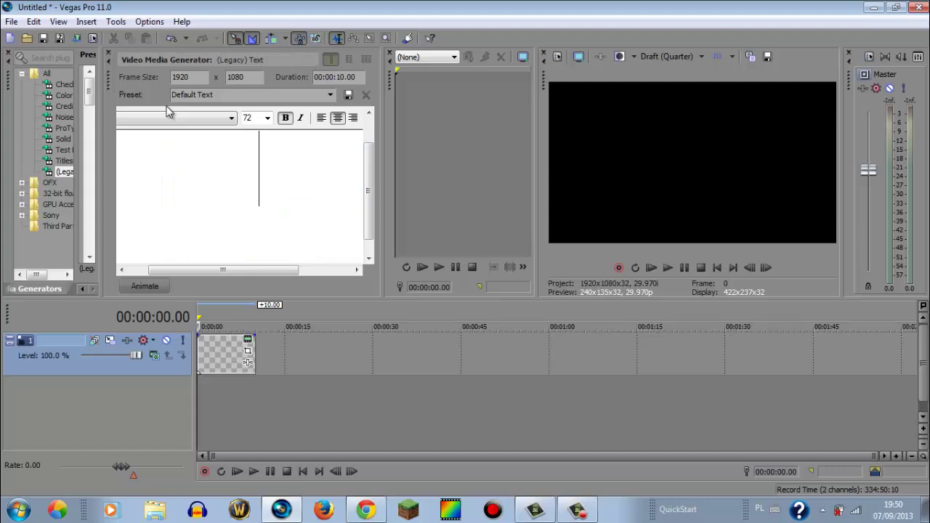
type("AcidPu")
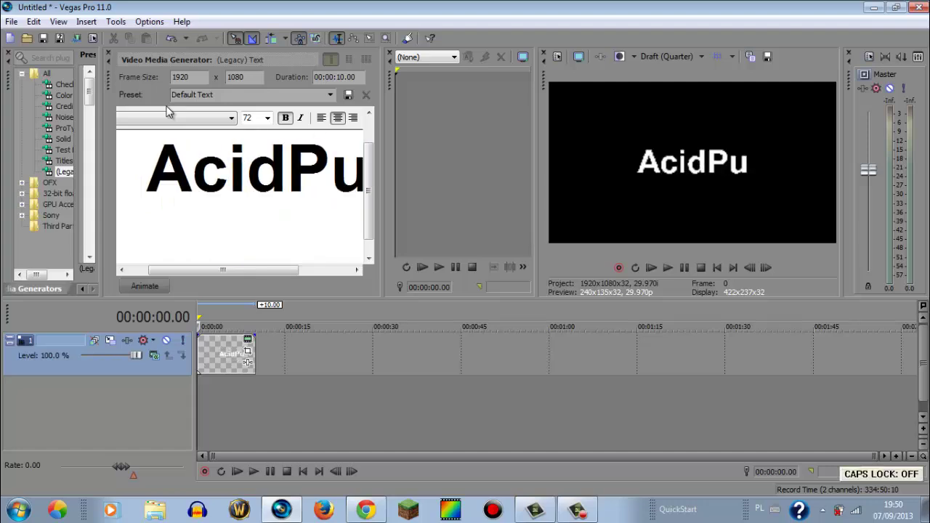
type("lse")
left_click_drag(243, 271, 165, 254)
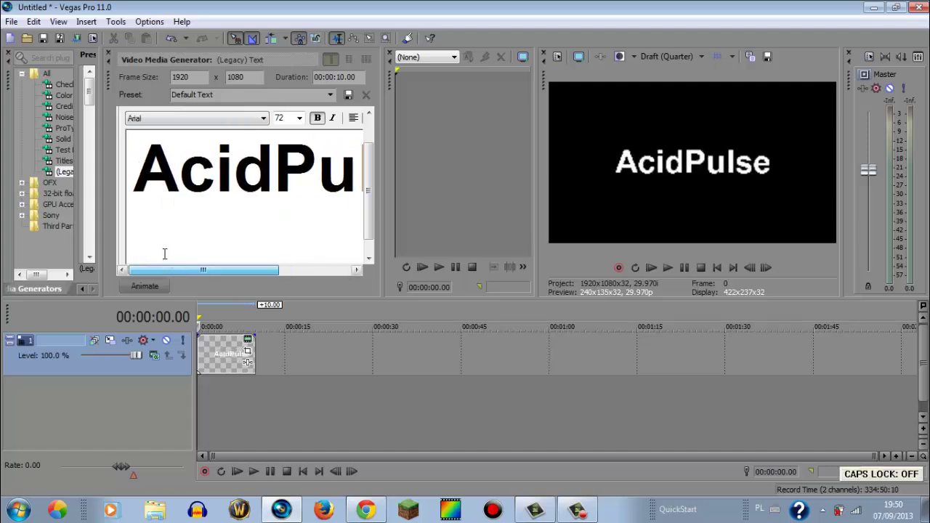
Set the title's font to Impact
left_click(258, 118)
left_click_drag(266, 215, 267, 279)
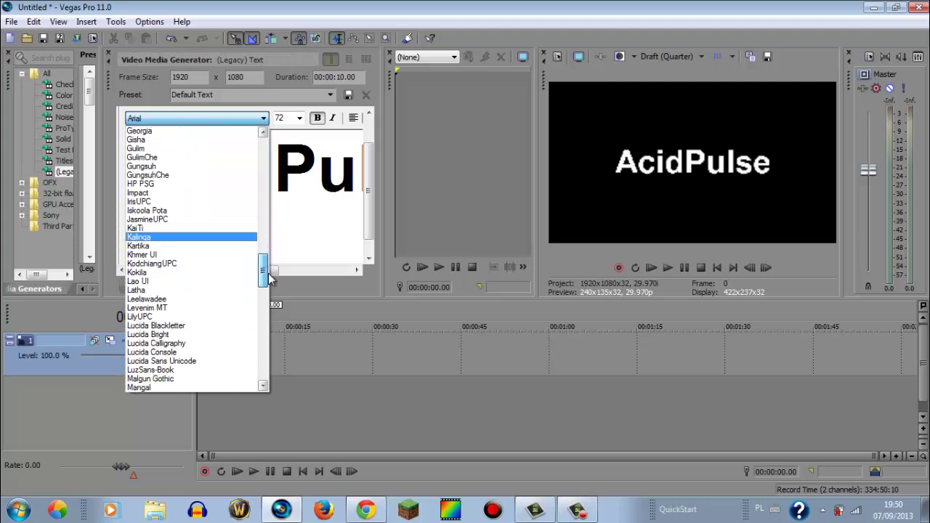
left_click(174, 192)
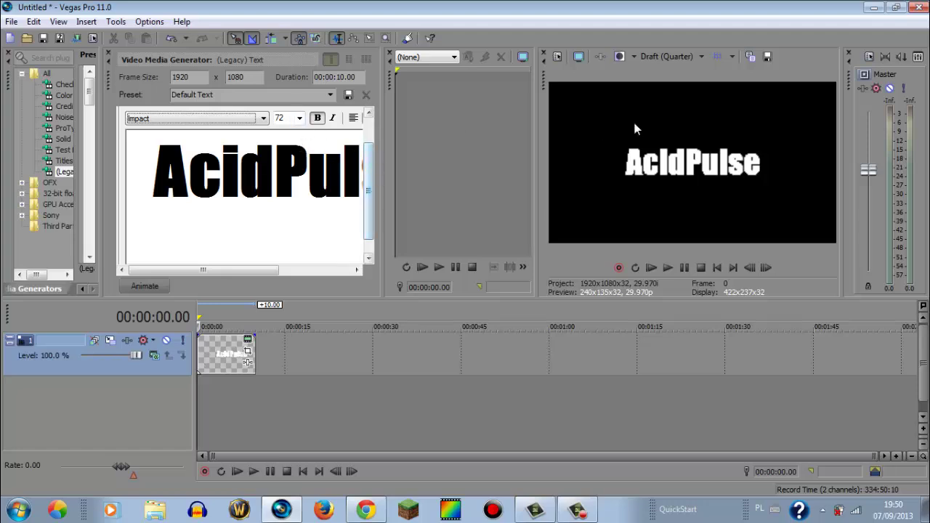
Try the title text without bold and in italics
left_click(318, 119)
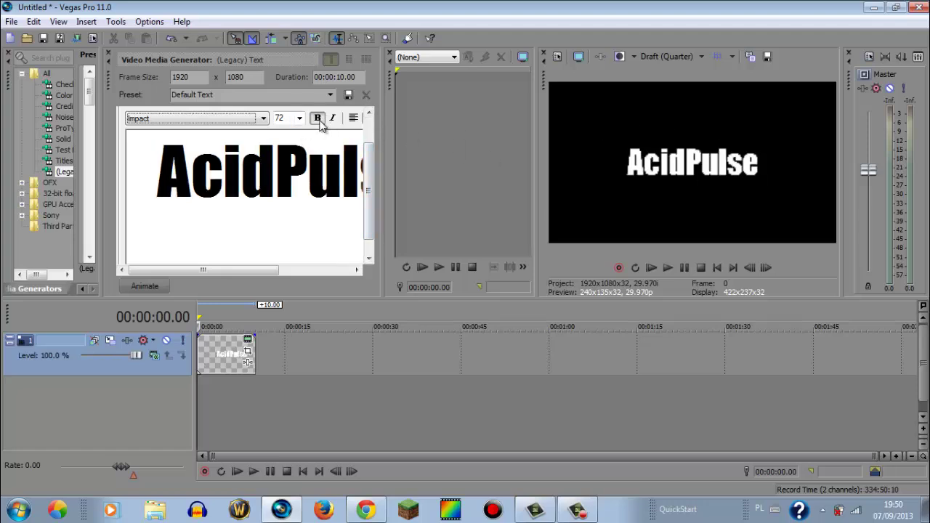
left_click(333, 119)
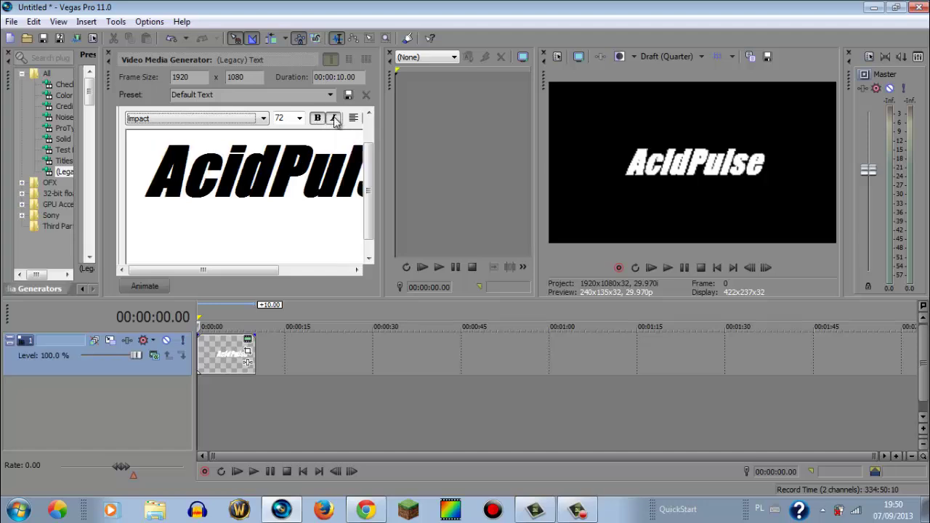
left_click(333, 119)
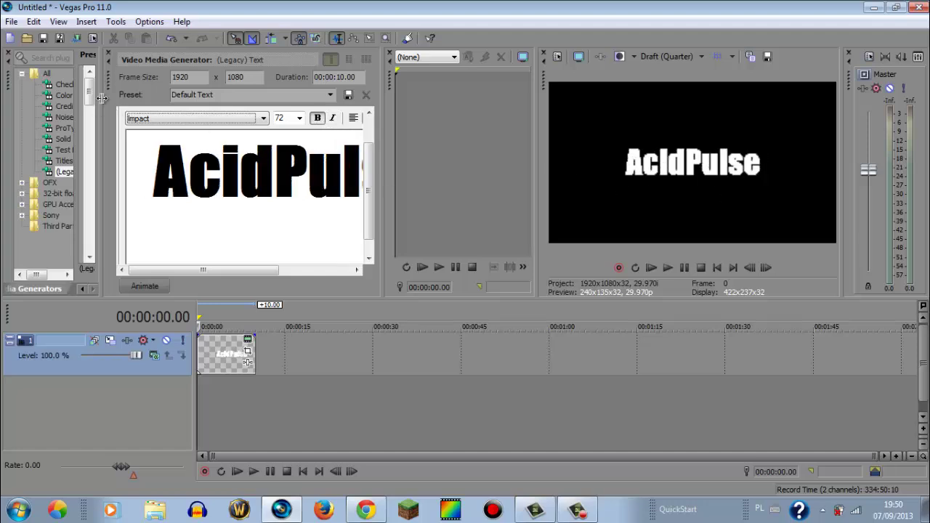
Examine the title's placement settings and its colour and text properties
scroll(280, 135, "up", 3)
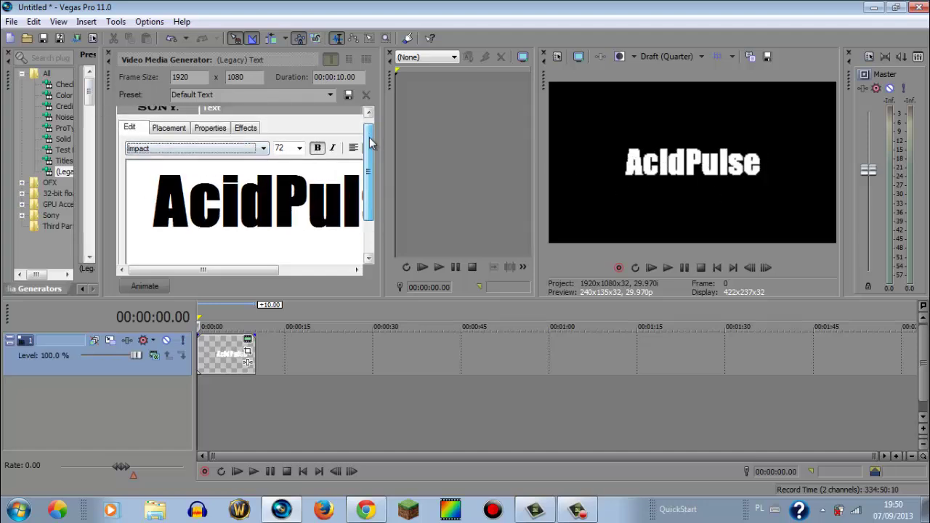
left_click(173, 136)
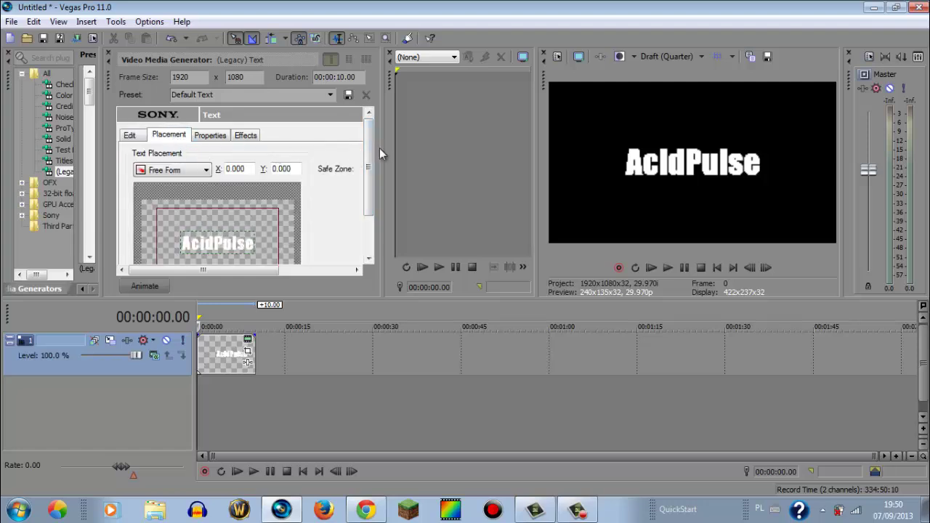
scroll(291, 182, "down", 2)
scroll(218, 178, "up", 2)
left_click(210, 136)
scroll(373, 175, "down", 1)
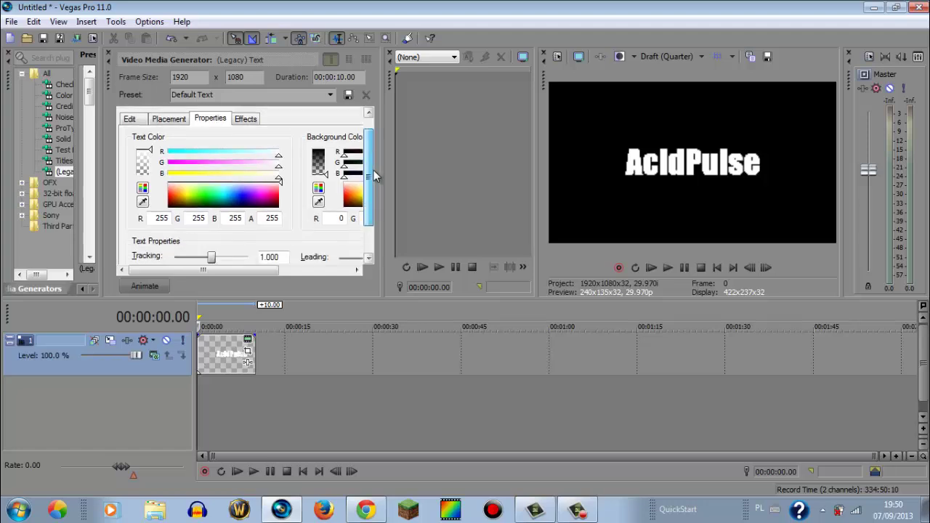
mouse_move(374, 171)
left_mouse_down()
mouse_move(377, 195)
mouse_move(372, 157)
left_mouse_up()
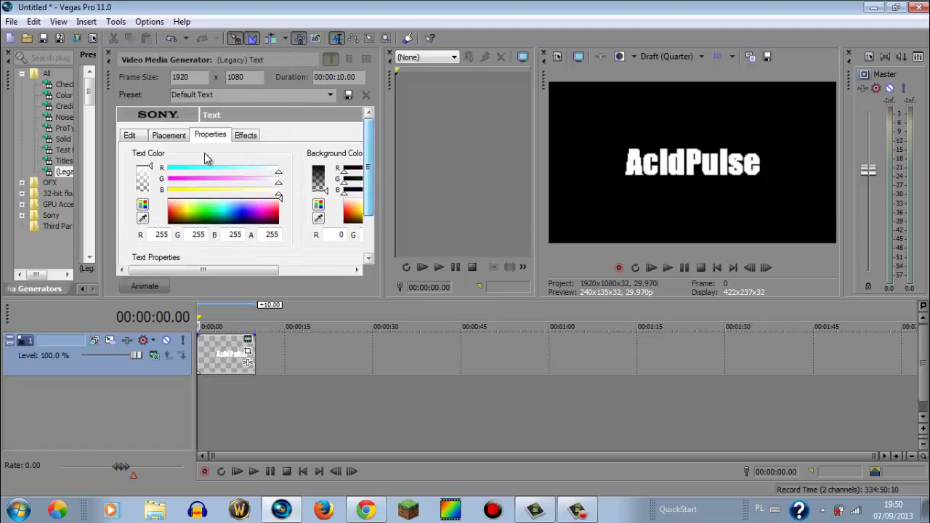
Give the title a yellow outline with feather 1.000 and width about 0.636
left_click(246, 136)
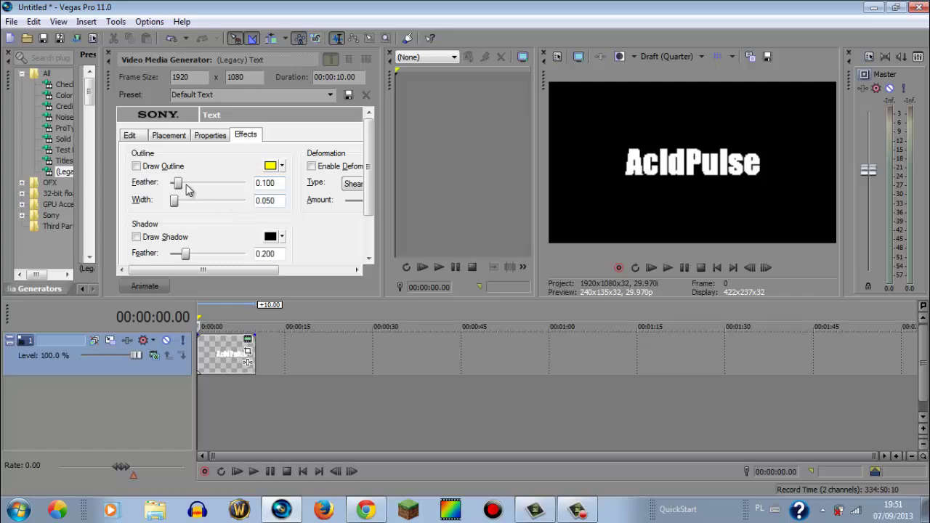
left_click_drag(183, 184, 249, 191)
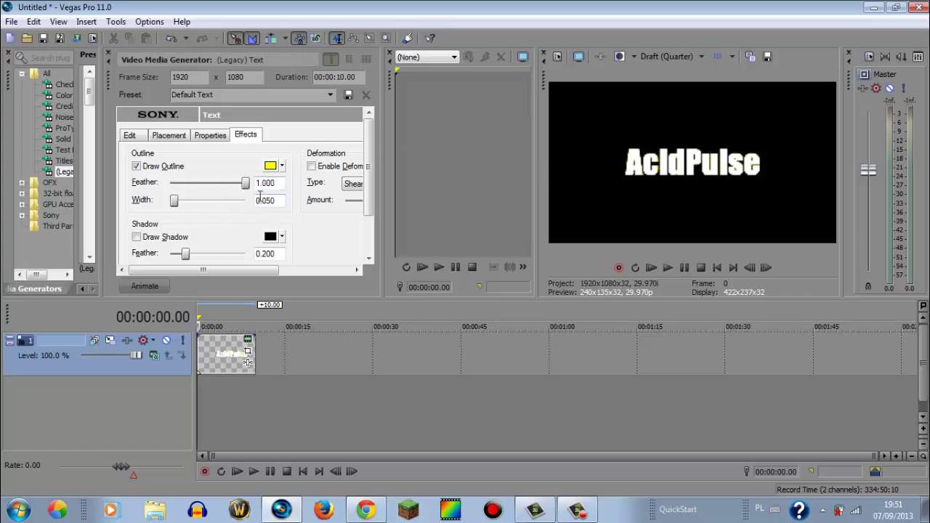
left_click_drag(174, 201, 247, 202)
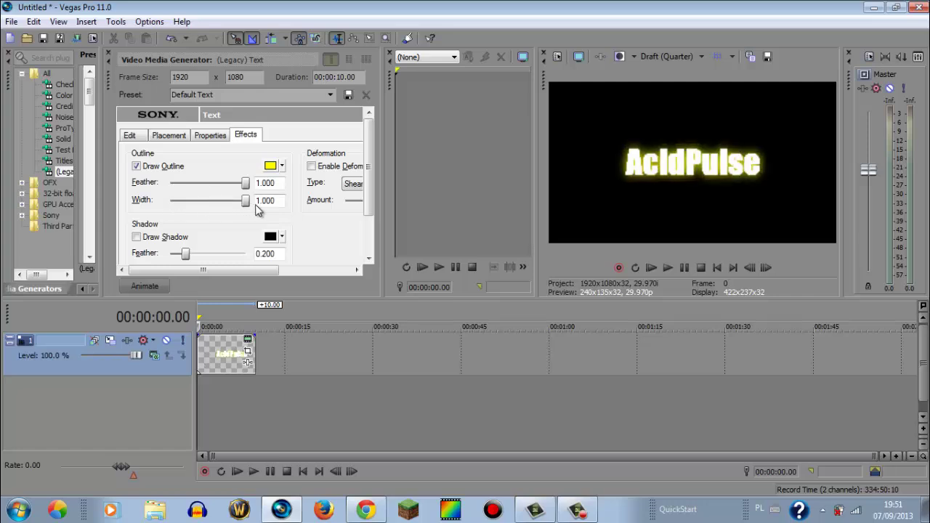
scroll(349, 177, "down", 1)
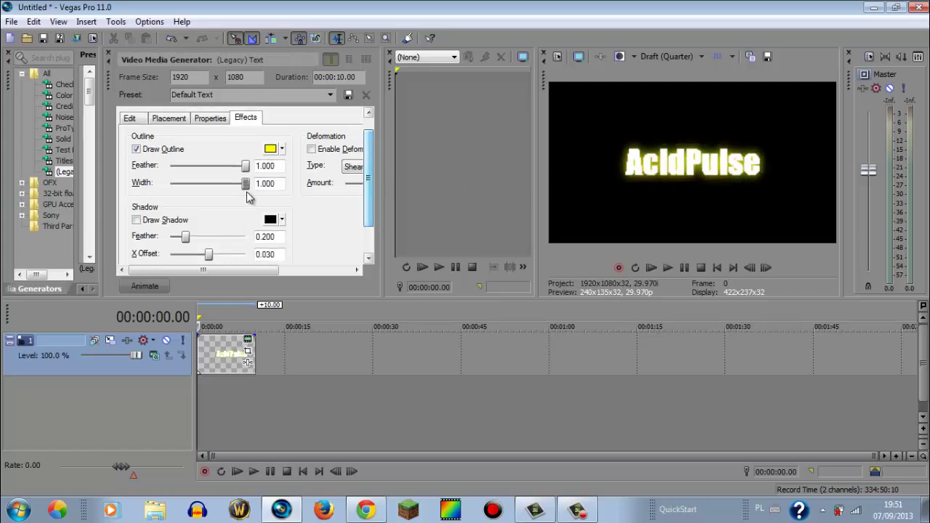
left_click_drag(246, 185, 220, 186)
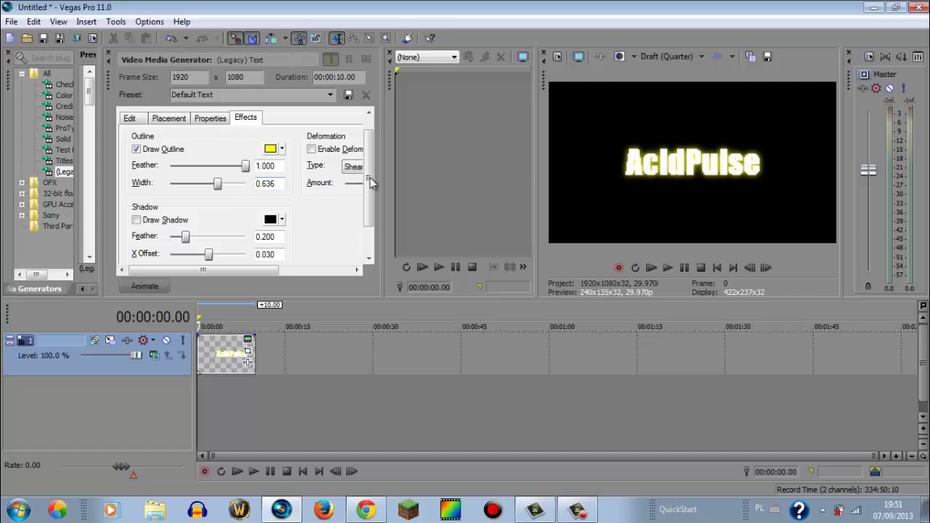
Add a green shadow (R 59, G 225, B 0) with feather about 0.581 to the title, and close the text generator
left_click_drag(371, 186, 369, 201)
left_click_drag(186, 207, 245, 206)
left_click(281, 190)
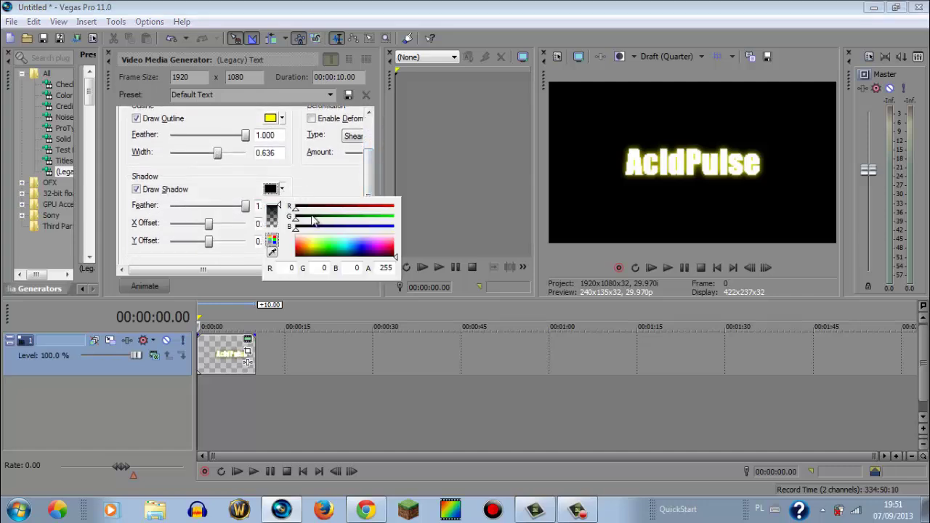
left_click(324, 247)
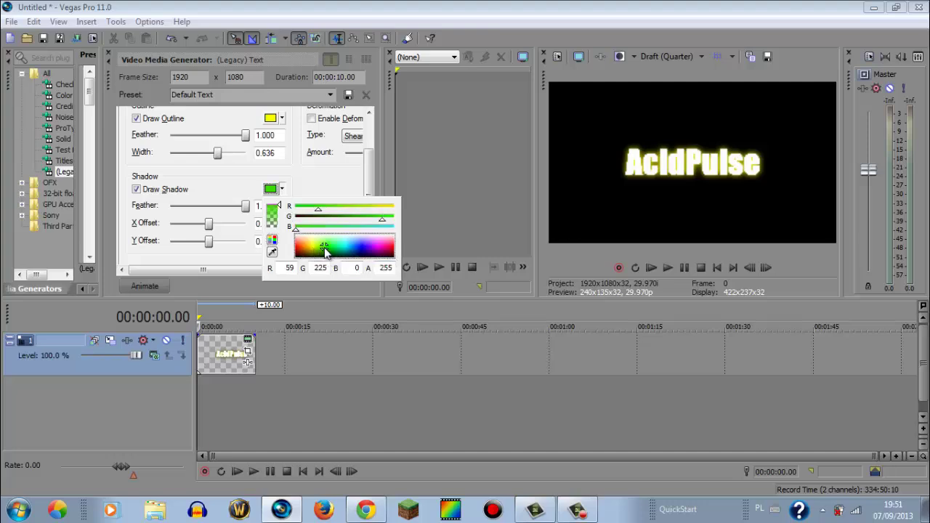
left_click(226, 283)
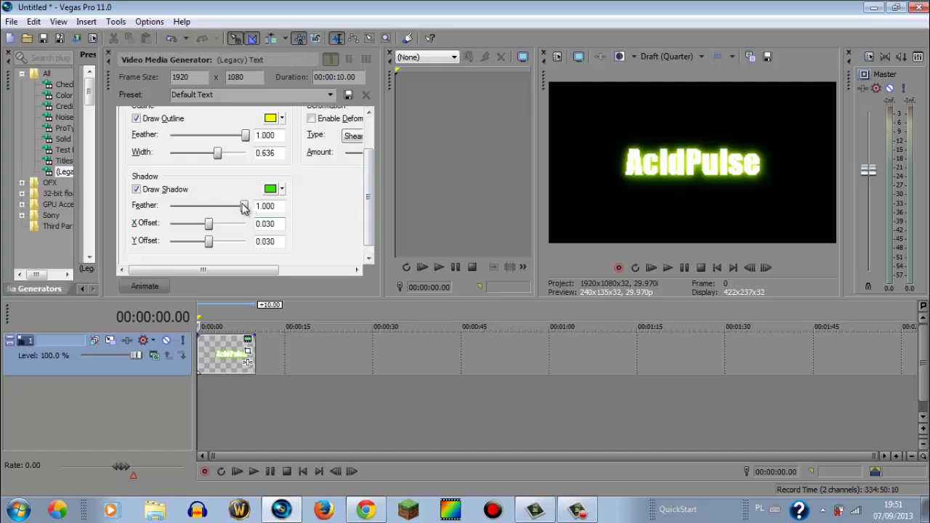
left_click_drag(245, 206, 212, 210)
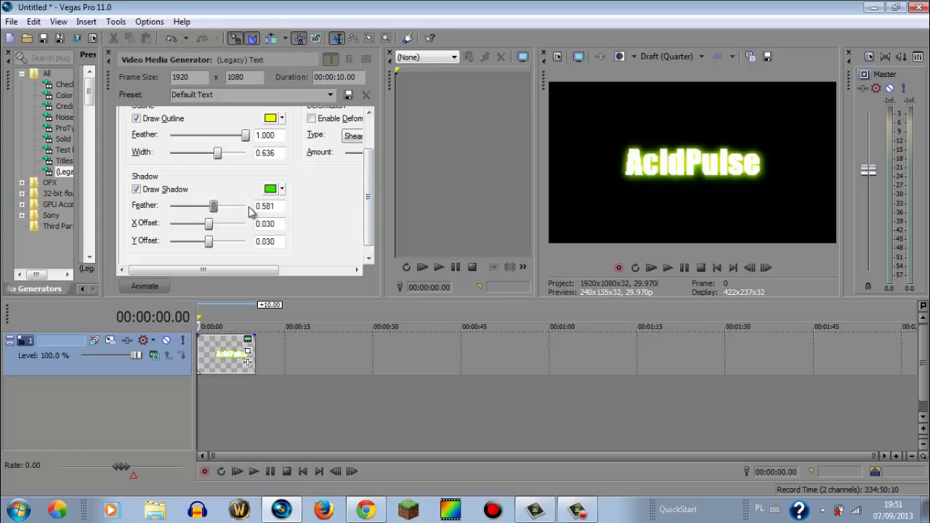
left_click_drag(371, 211, 356, 144)
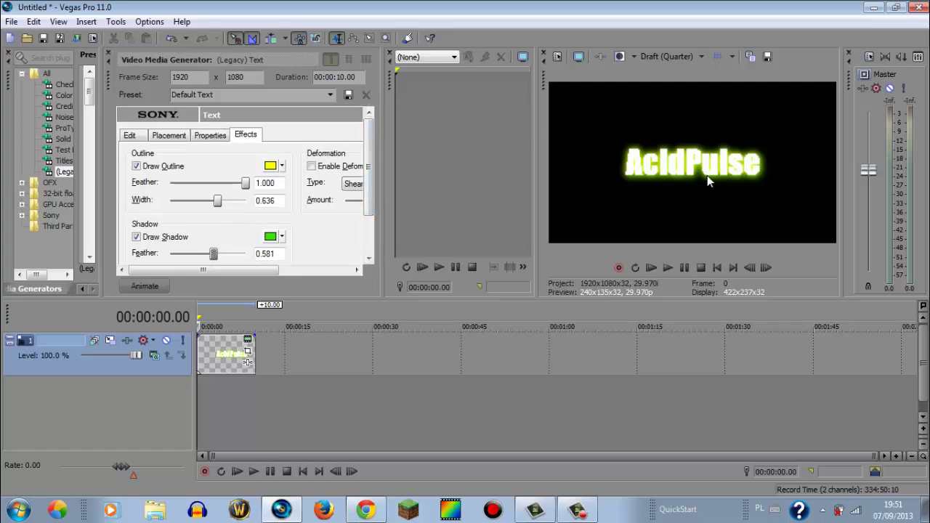
left_click(108, 53)
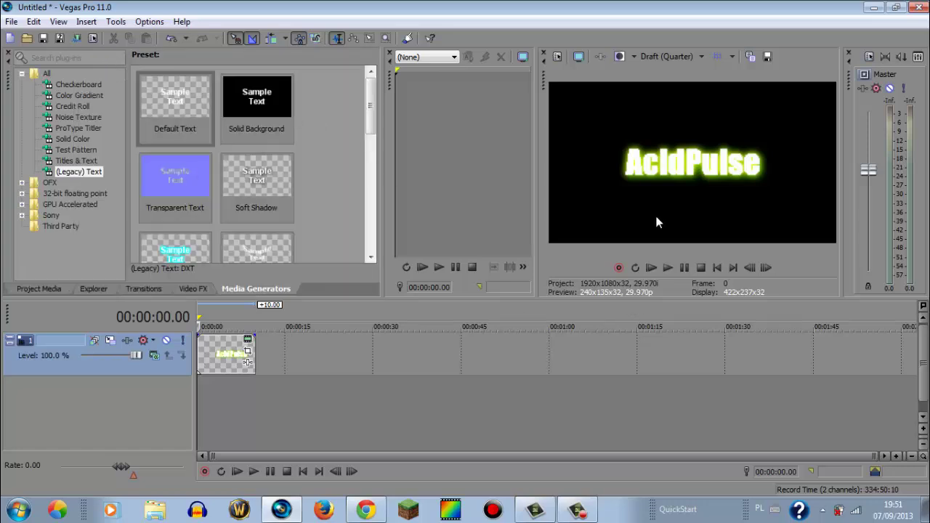
Play the title in the preview for a few seconds, pause it and return the playhead to the timeline's start
left_click(669, 271)
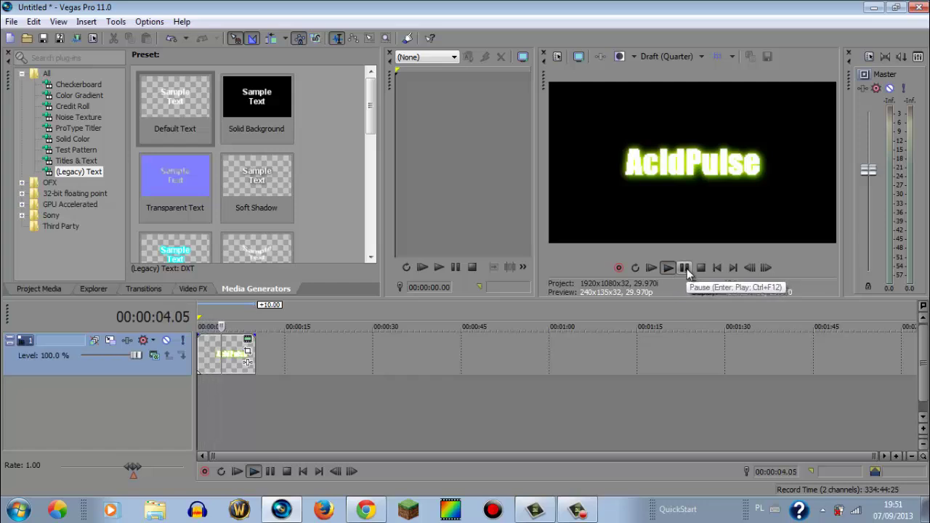
left_click(685, 268)
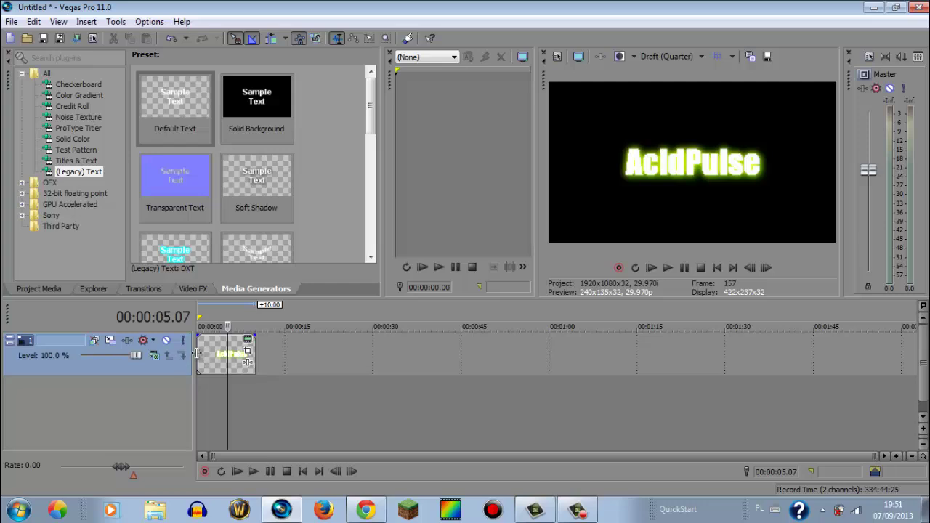
left_click(210, 372)
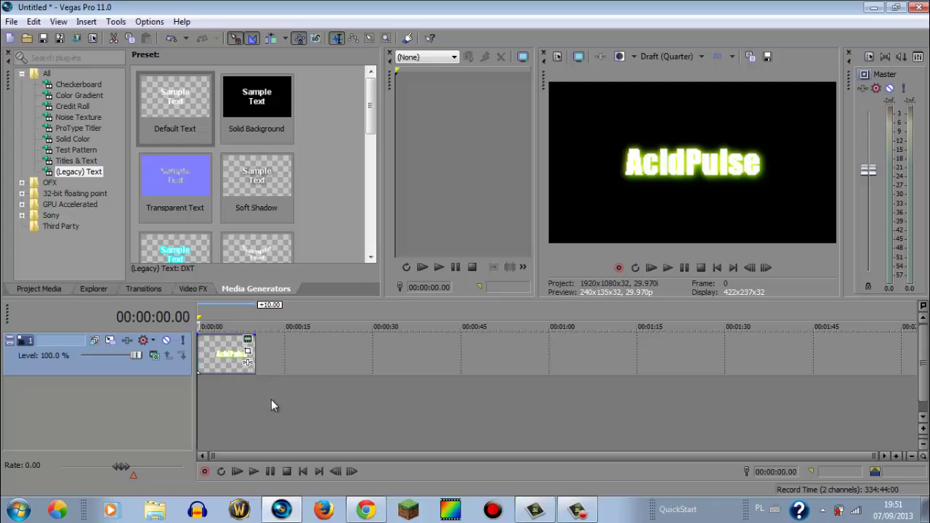
Open the title track's Track Motion settings and set the compositing mode to 3D Source Alpha
left_click(111, 347)
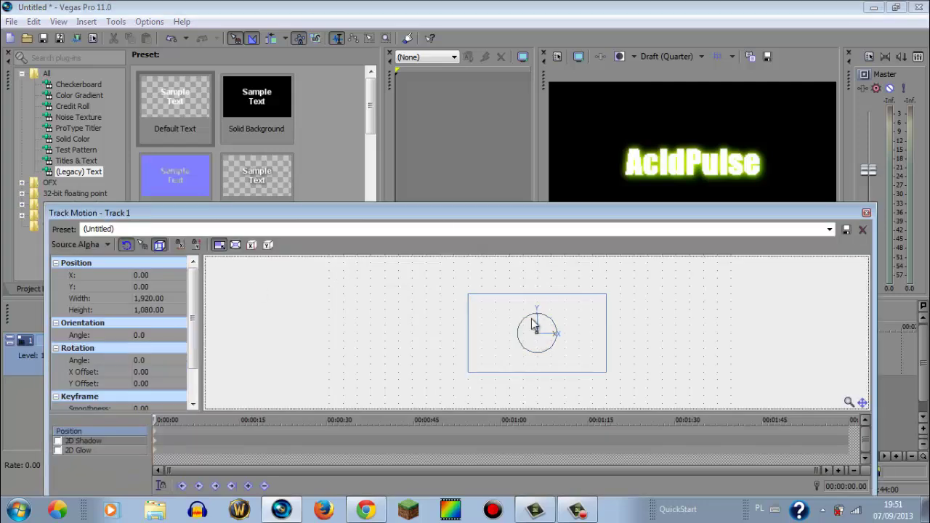
mouse_move(438, 218)
left_mouse_down()
mouse_move(427, 189)
mouse_move(431, 226)
left_mouse_up()
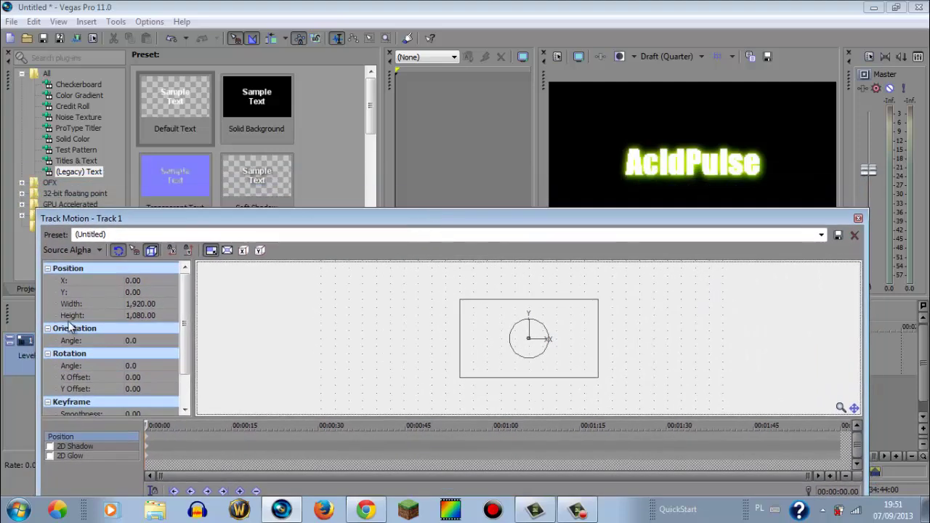
left_click(100, 251)
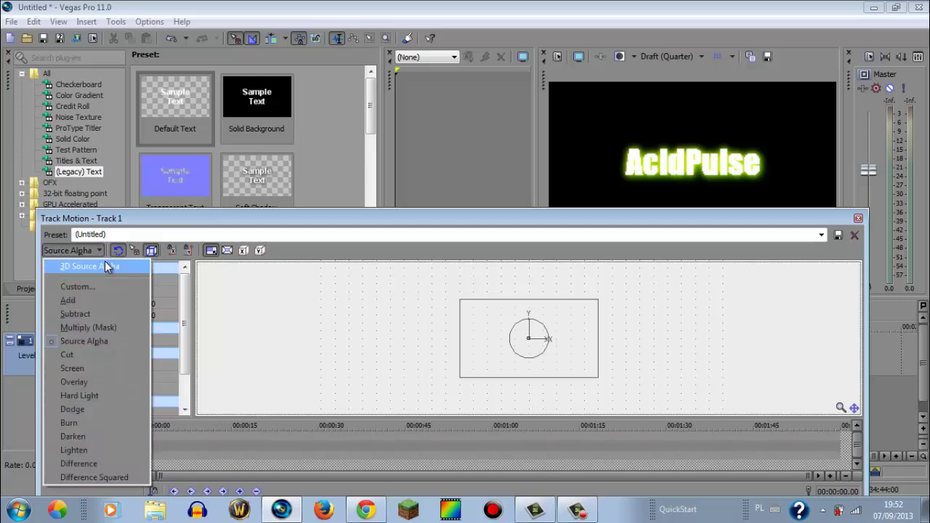
left_click(106, 267)
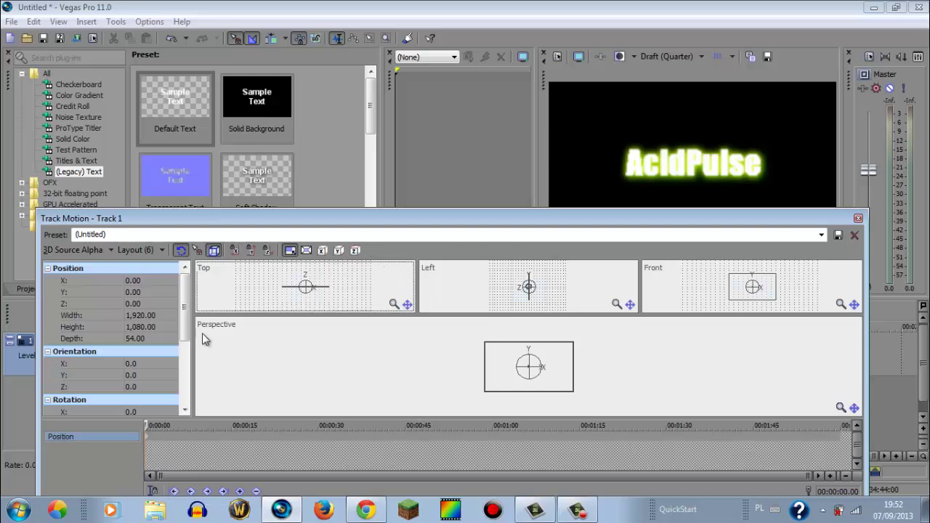
Move the Track Motion keyframe cursor to 00:00:01.02
left_click_drag(186, 306, 188, 334)
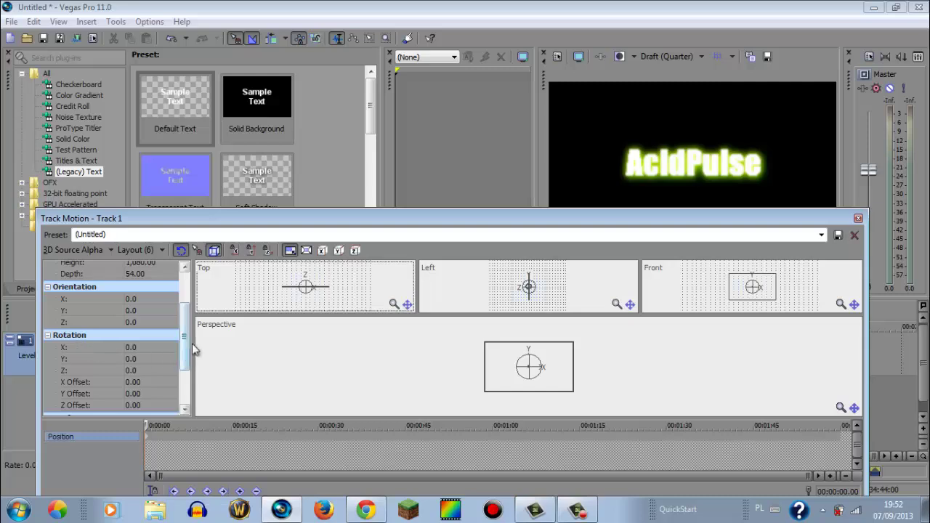
scroll(187, 353, "down", 2)
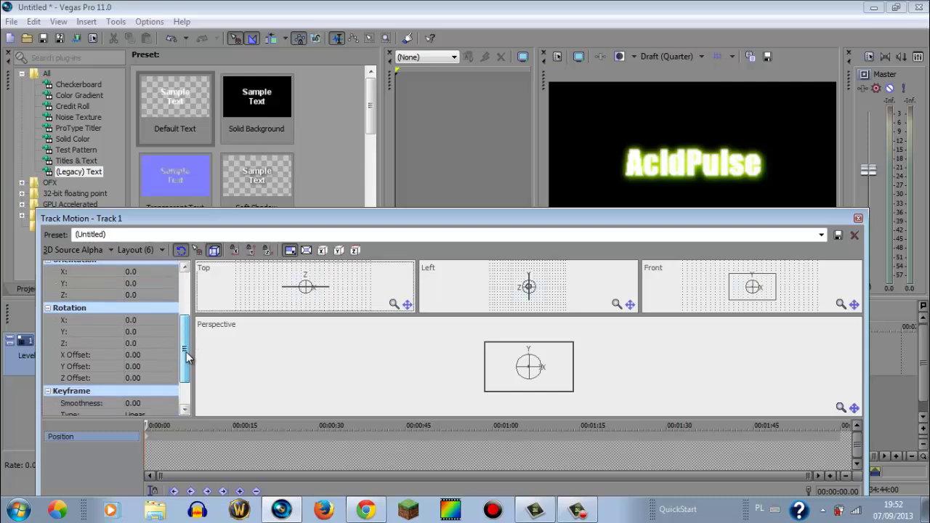
left_click(152, 426)
left_click_drag(152, 425, 158, 425)
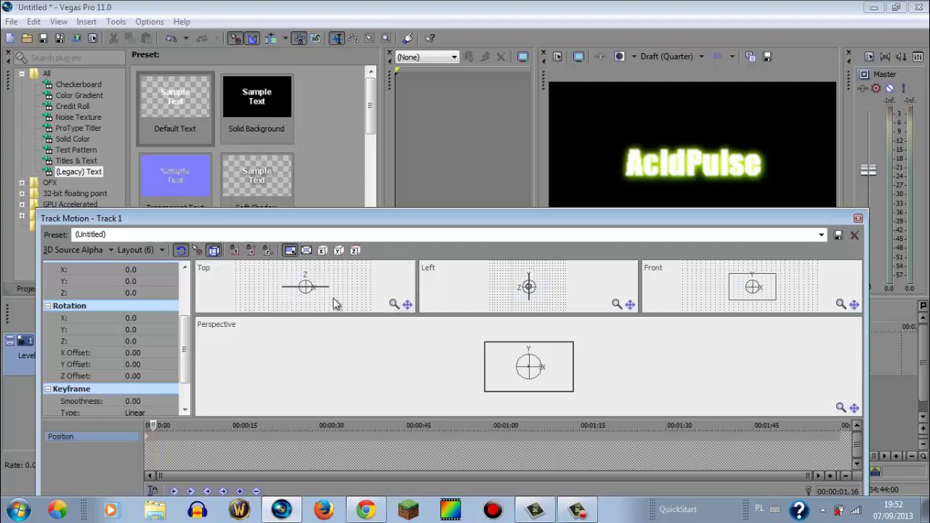
left_click_drag(398, 221, 401, 164)
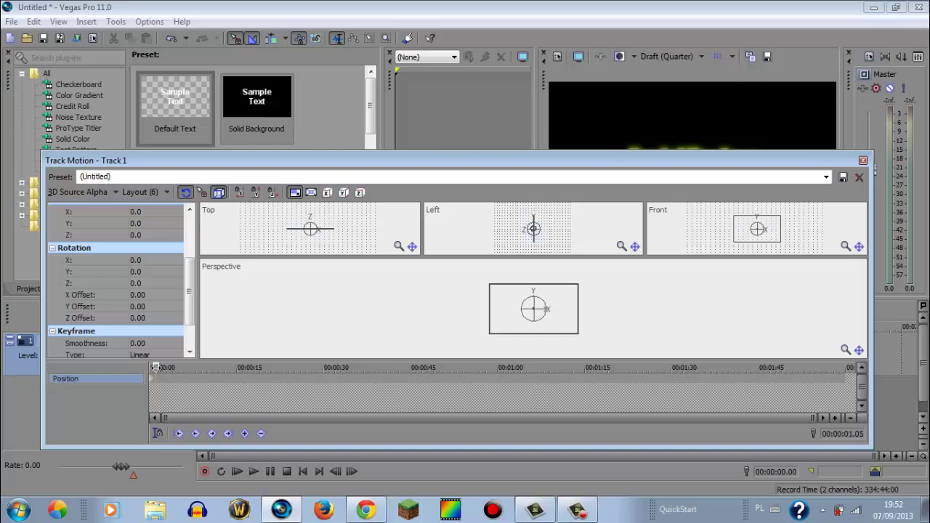
left_click_drag(155, 367, 155, 367)
left_click_drag(195, 289, 200, 290)
Try an X rotation of 20 at 00:00:01.02 and reset it to 0
left_click(155, 260)
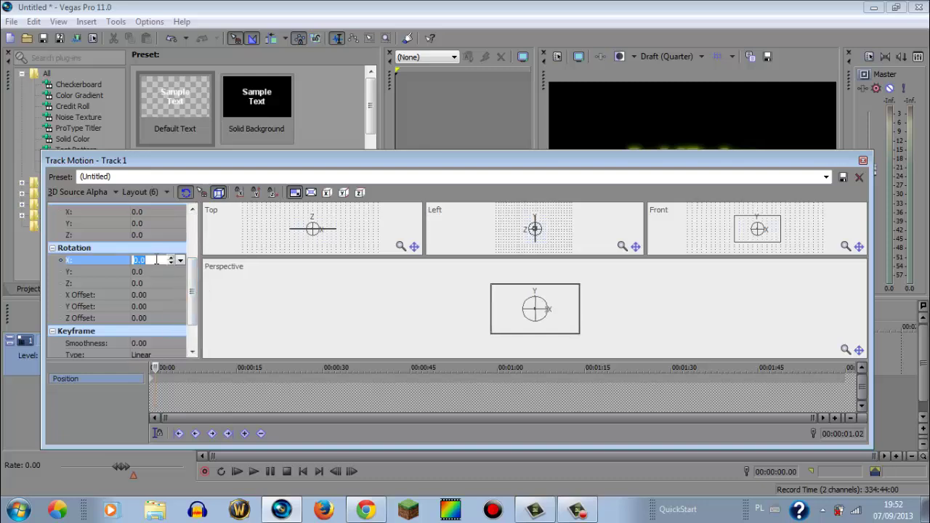
type("20")
key("Return")
left_click_drag(523, 159, 526, 195)
left_click(156, 293)
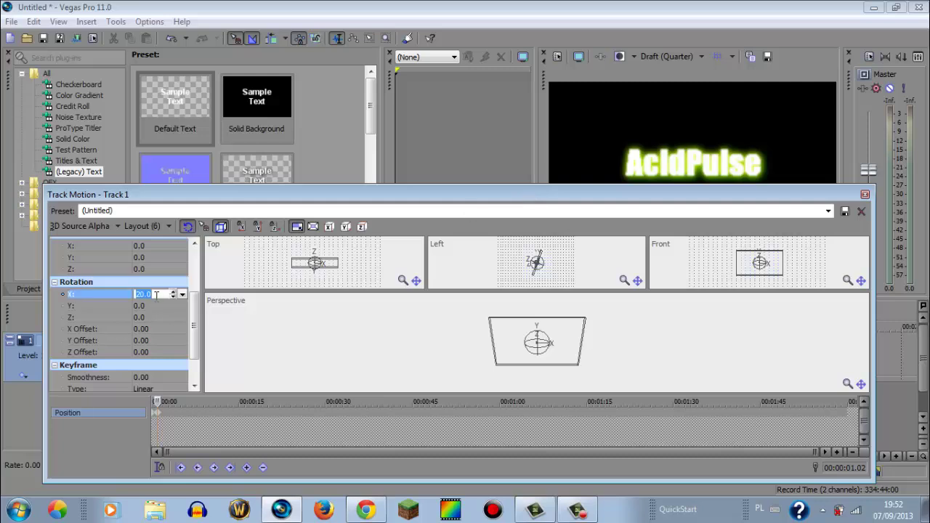
type("0")
key("Return")
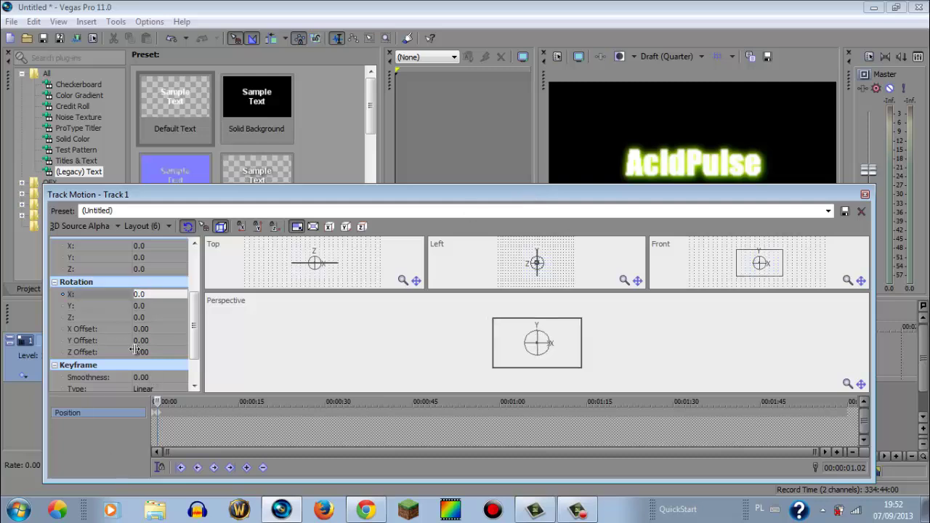
Set the X, Y and Z rotation offsets to 20 for the keyframe at 00:00:01.02
left_click(155, 329)
type("2")
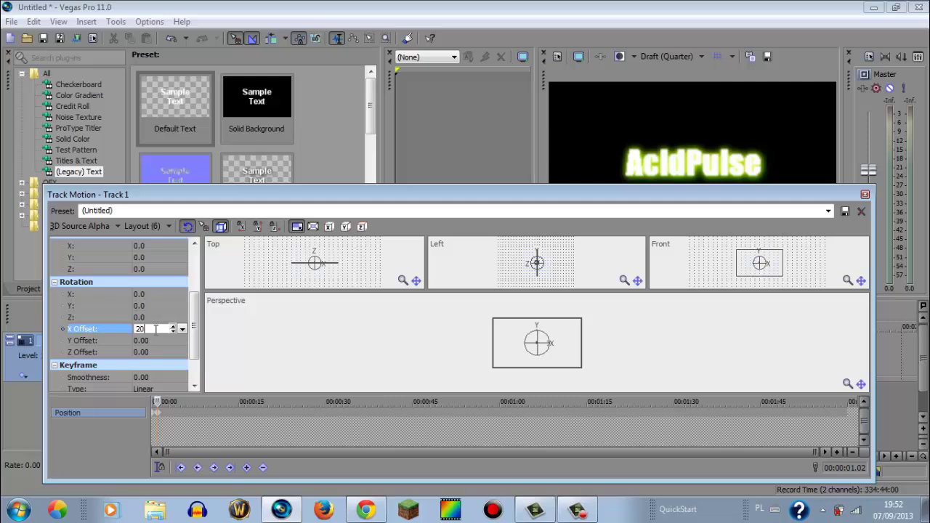
type("0")
key("Return")
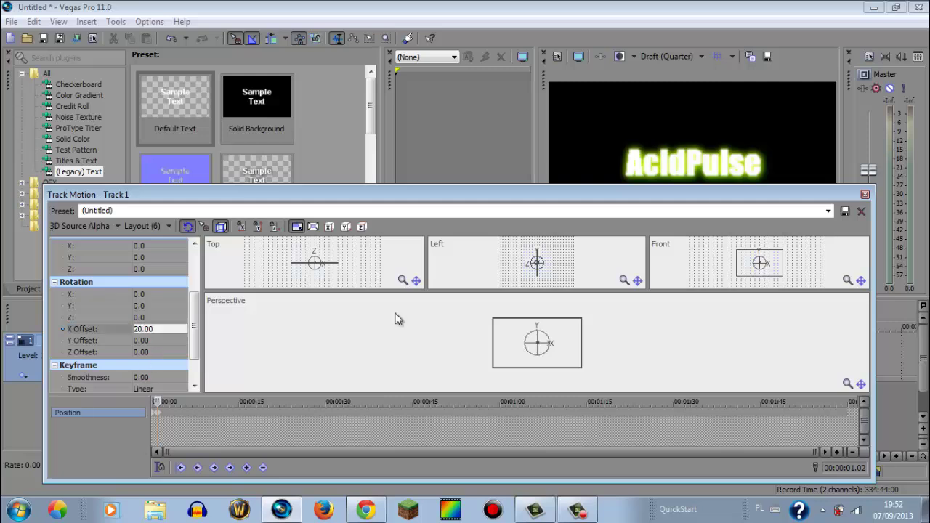
left_click(165, 340)
type("20")
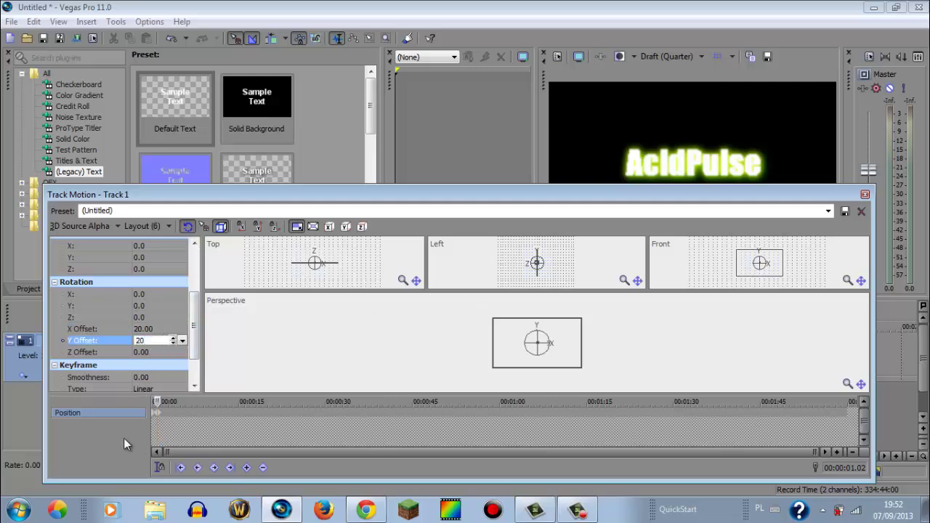
key("Return")
left_click(163, 353)
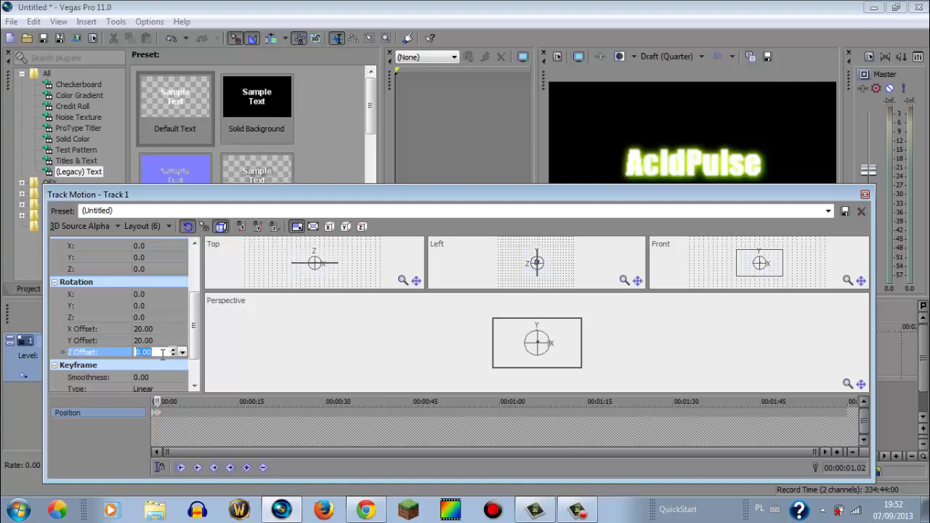
type("20")
key("Return")
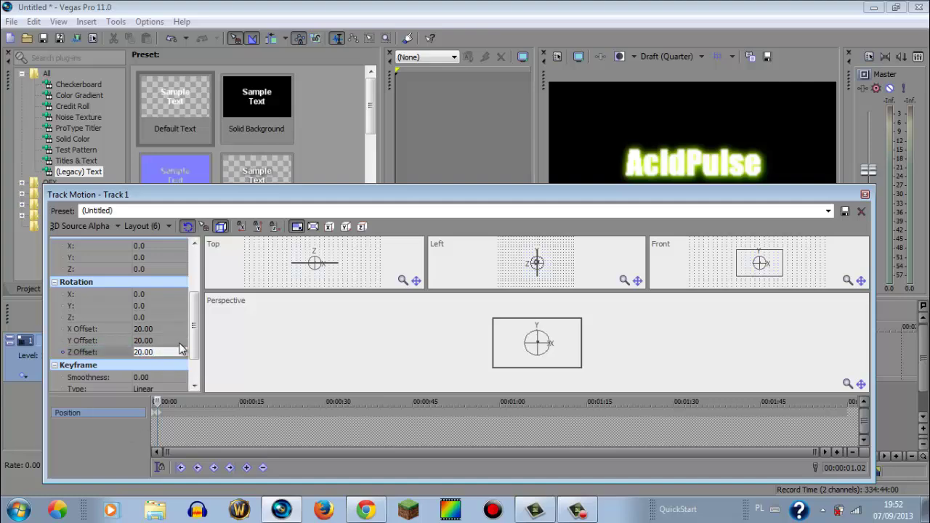
Set the X, Y and Z rotation angles to 20 for the keyframe at 00:00:01.02
left_click_drag(342, 199, 352, 157)
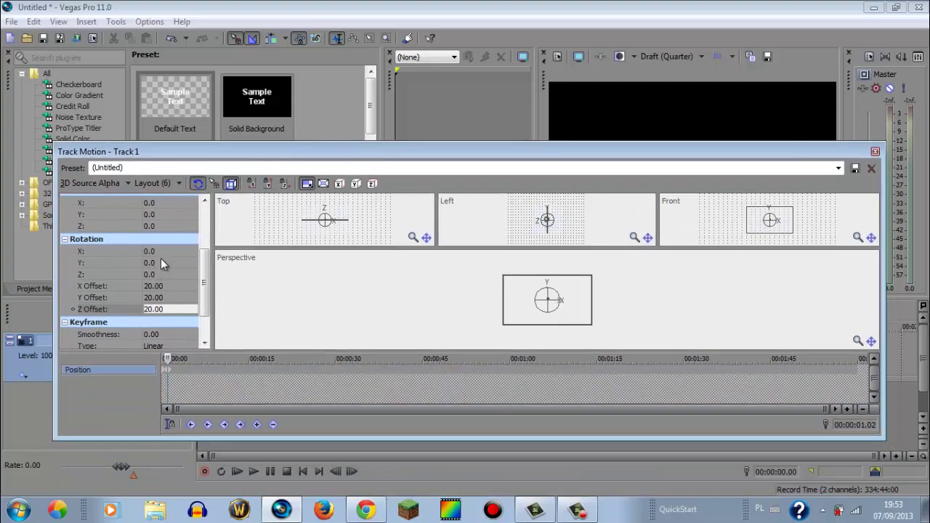
scroll(194, 253, "up", 3)
scroll(195, 253, "down", 2)
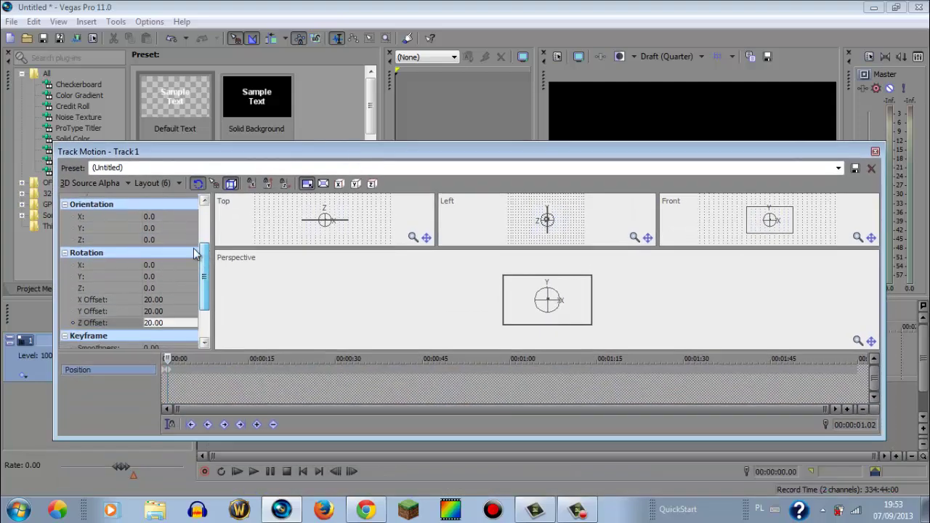
left_click(172, 265)
type("20")
left_click(179, 276)
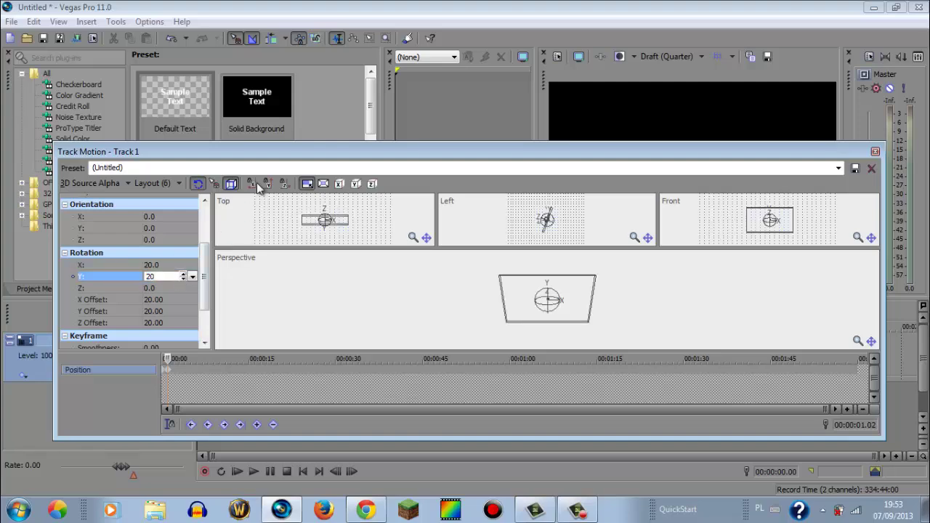
type("20")
left_click_drag(290, 147, 309, 196)
left_click(186, 336)
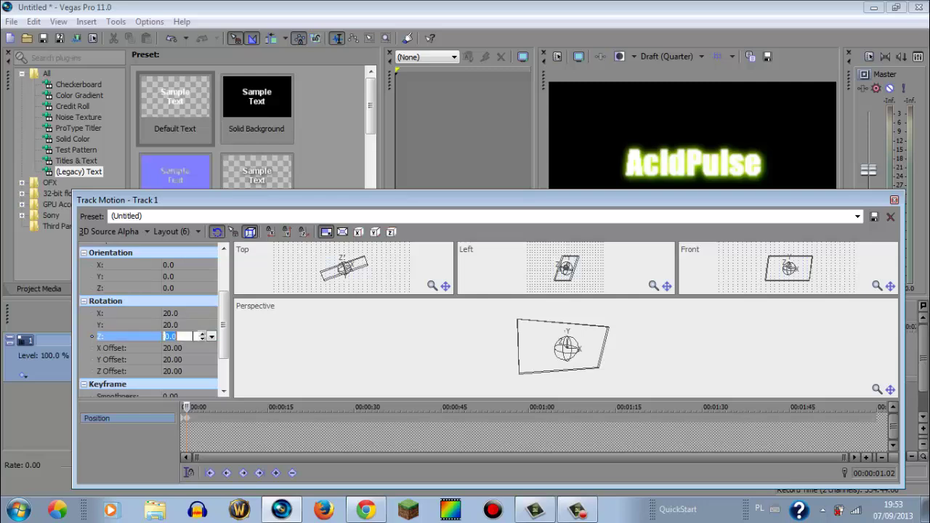
type("20")
key("Return")
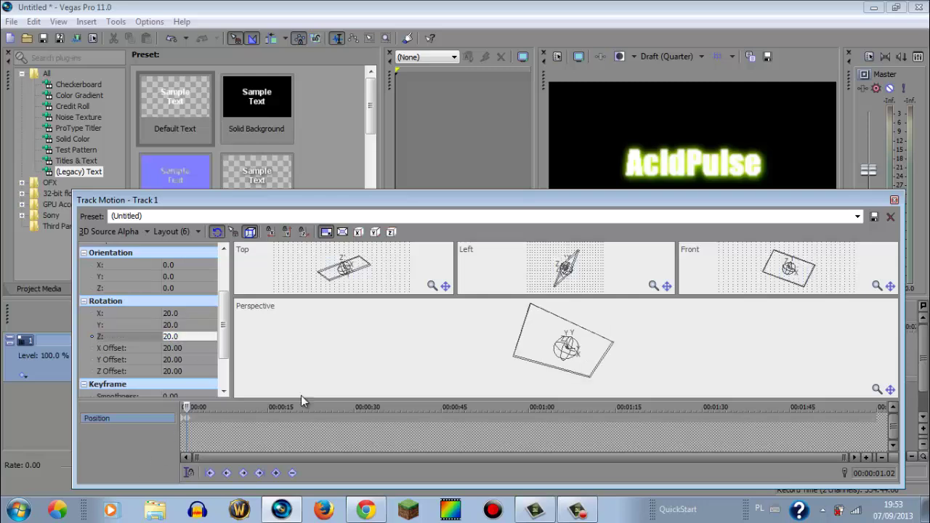
Close the Track Motion settings and play the title's rotation from the timeline's start twice
left_click(893, 200)
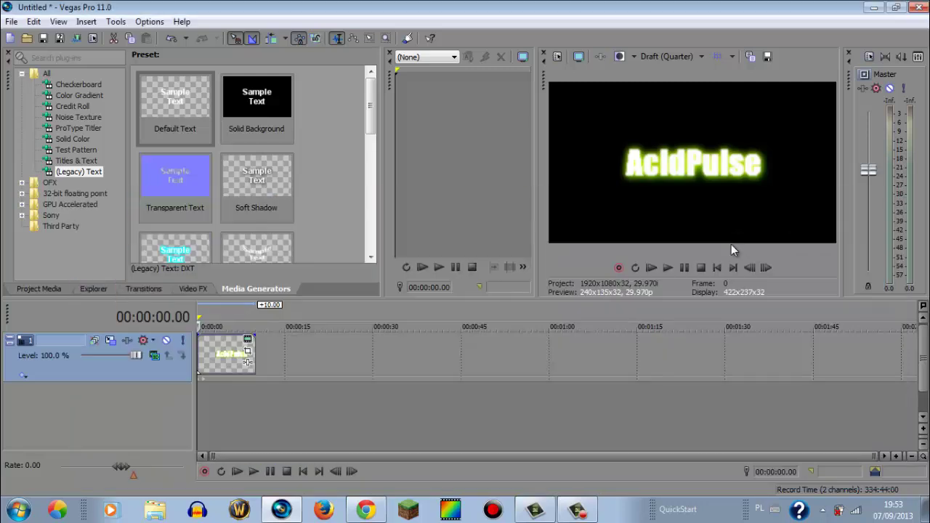
left_click(667, 267)
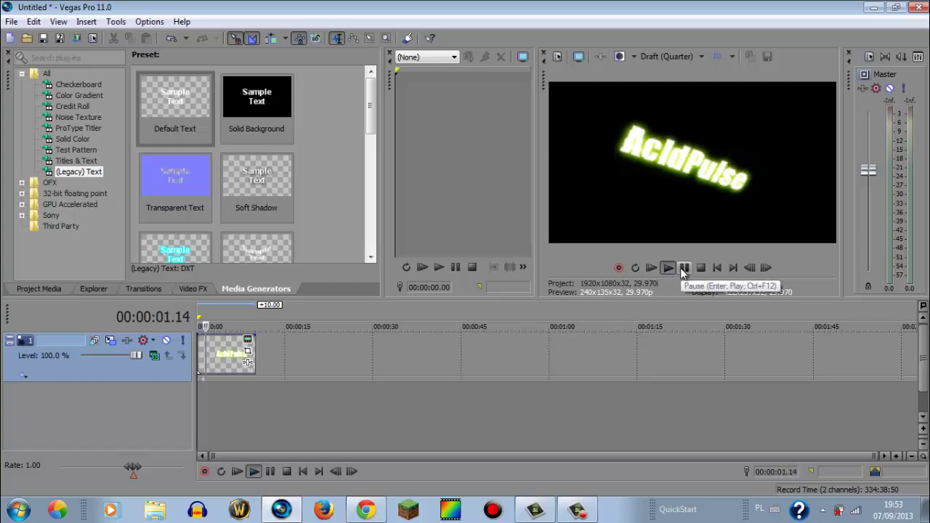
left_click(684, 268)
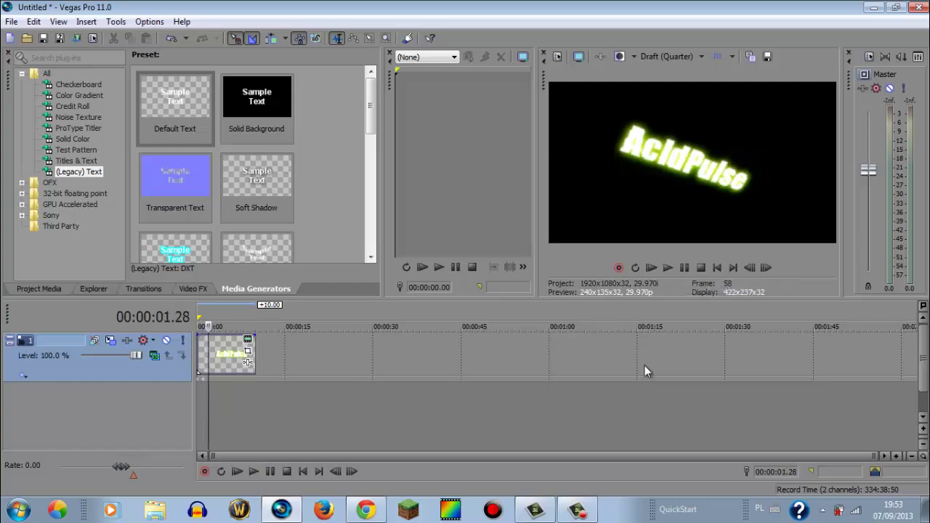
left_click(198, 347)
left_click(197, 347)
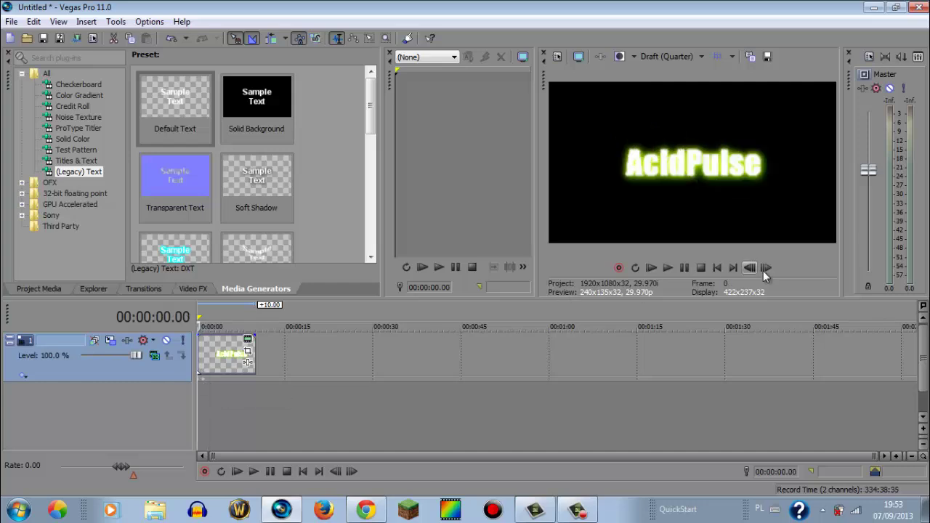
left_click(652, 268)
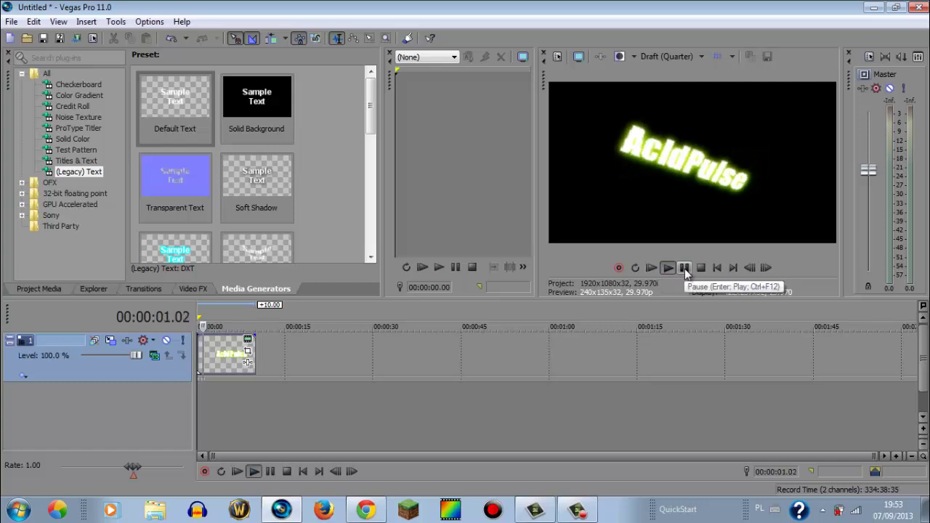
Reopen the title track's Track Motion settings and move the keyframe cursor to 00:00:02.07
left_click(110, 340)
left_click_drag(426, 205, 390, 129)
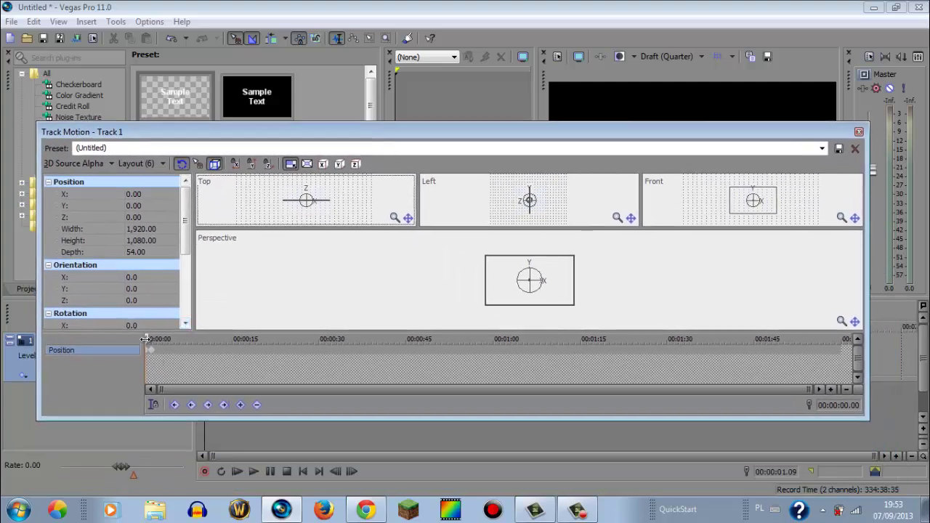
left_click_drag(146, 339, 150, 339)
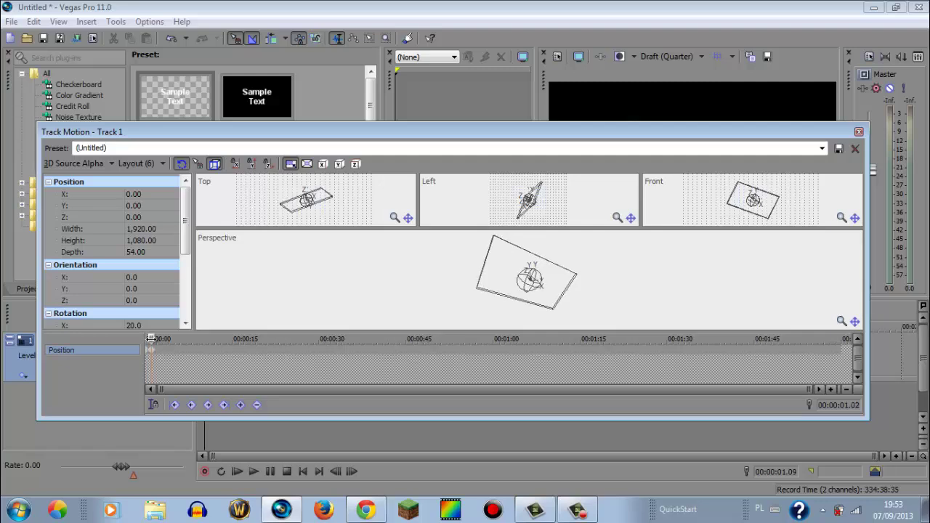
left_click_drag(186, 237, 185, 271)
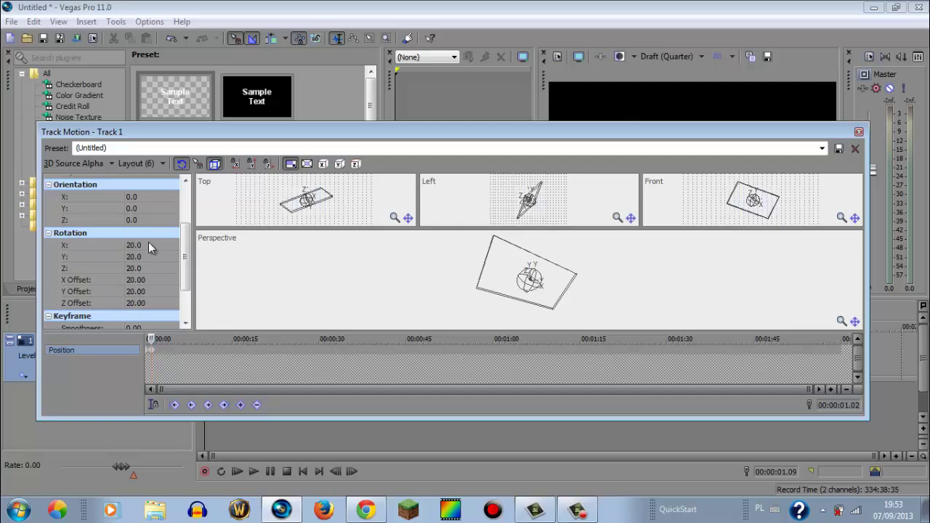
left_click(137, 280)
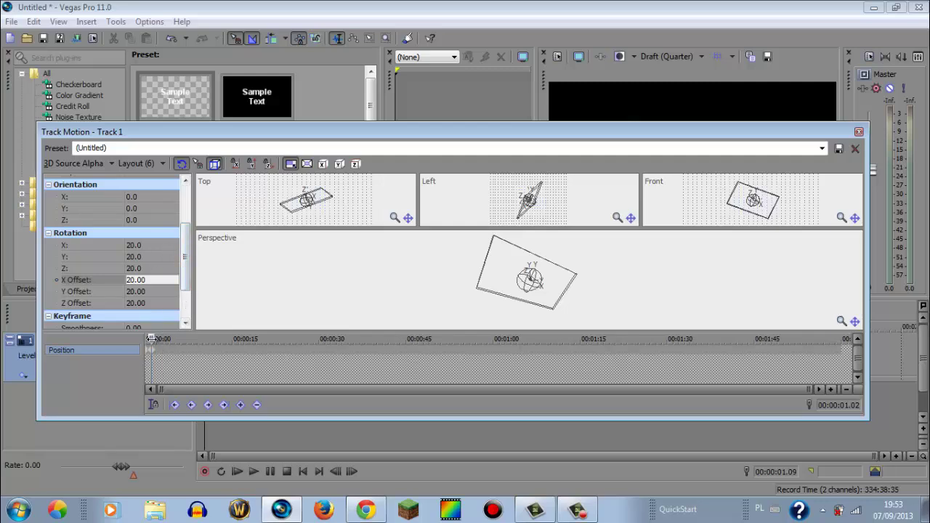
left_click_drag(150, 339, 156, 339)
Set the X, Y and Z rotation angles to -20 at 00:00:02.07
left_click(148, 246)
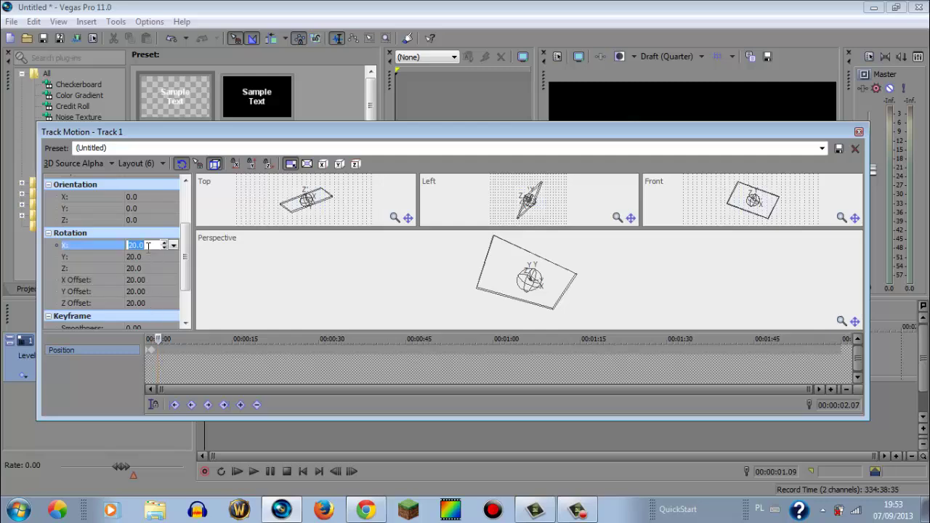
type("-2")
left_click(155, 257)
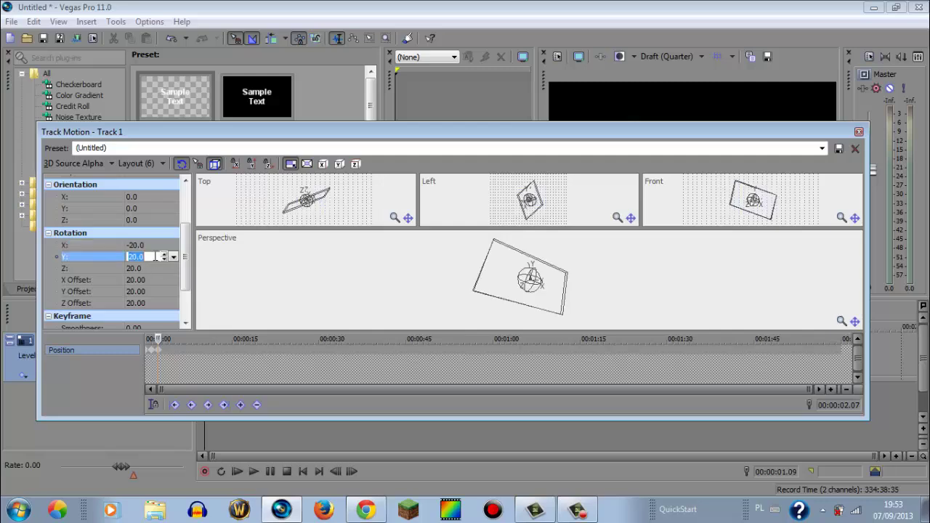
type("-20")
left_click(154, 269)
type("-2")
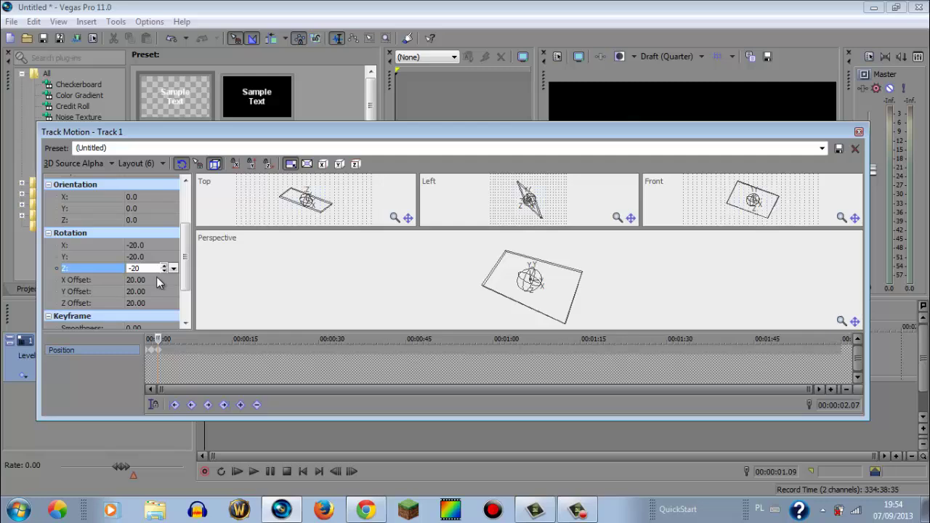
Set the X, Y and Z rotation offsets to -20 for the keyframe at 00:00:02.07
left_click(156, 280)
type("-20")
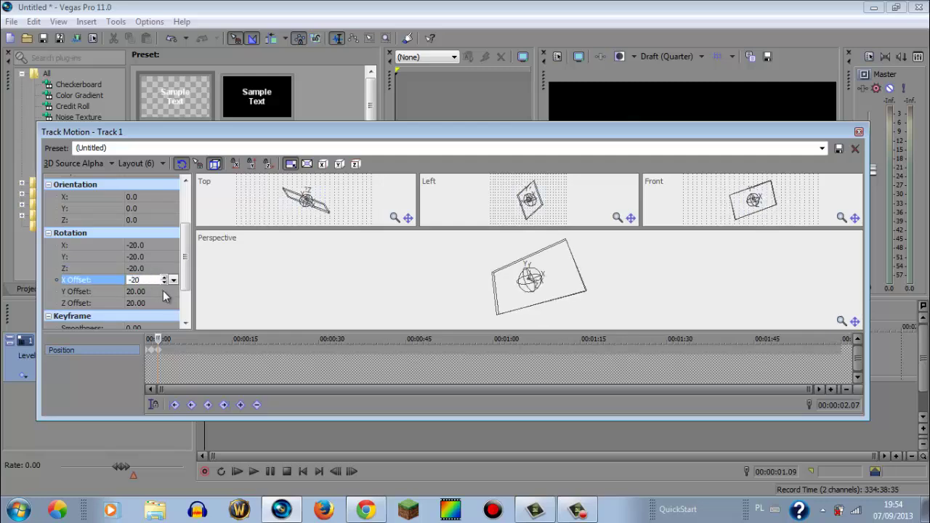
left_click(165, 292)
type("-30")
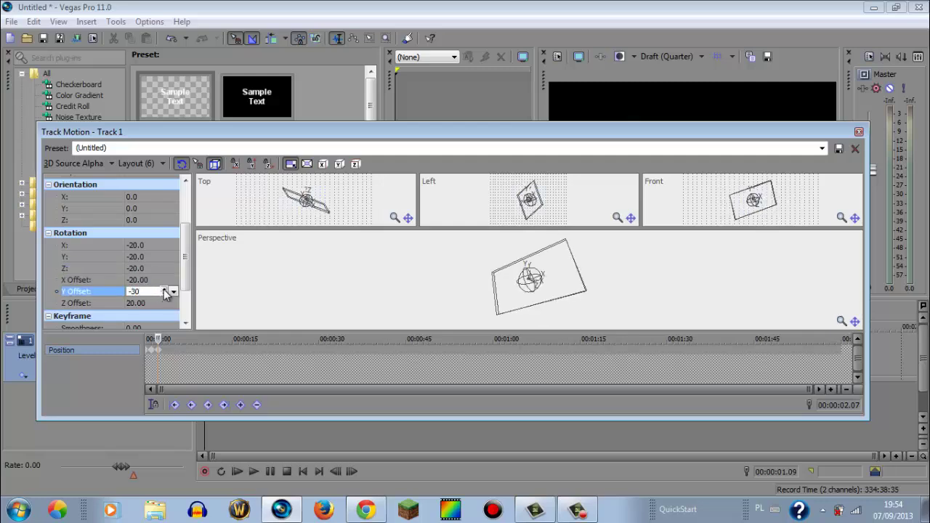
left_click(165, 294)
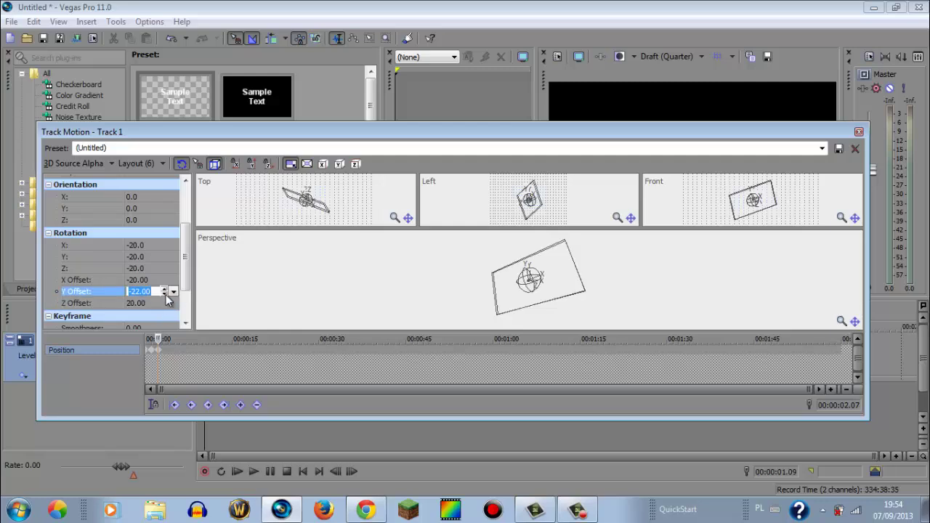
left_click(164, 288)
left_click(164, 288)
left_click(166, 308)
type("-20")
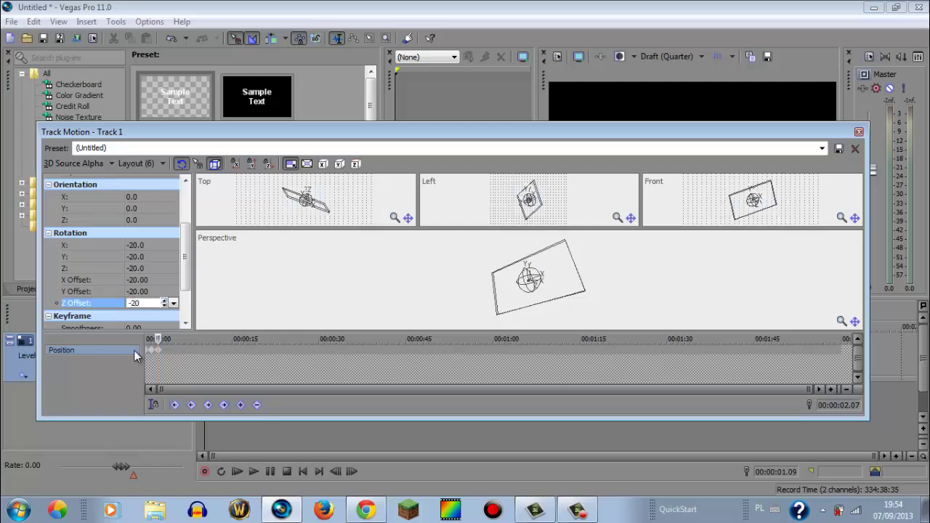
Close the Track Motion settings and play the title animation from the start to check the keyframe at 00:00:02.07
left_click(859, 131)
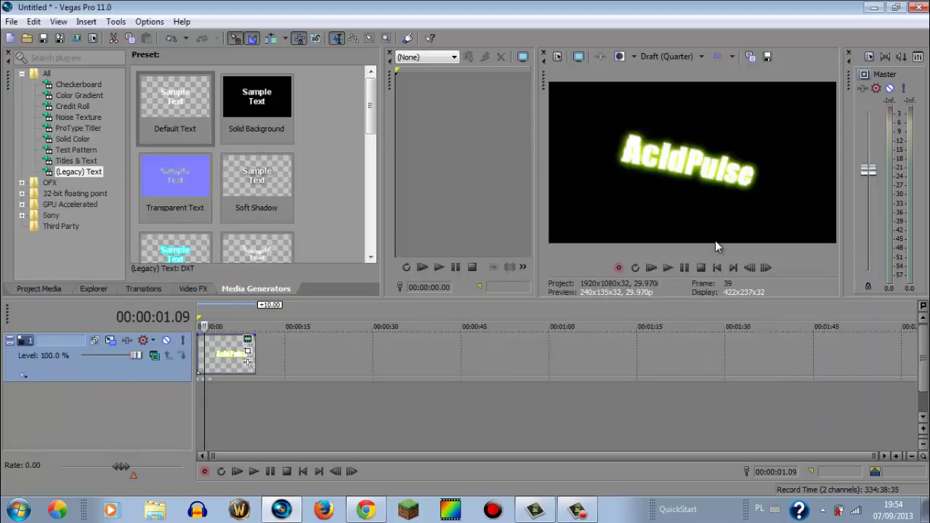
left_click(652, 267)
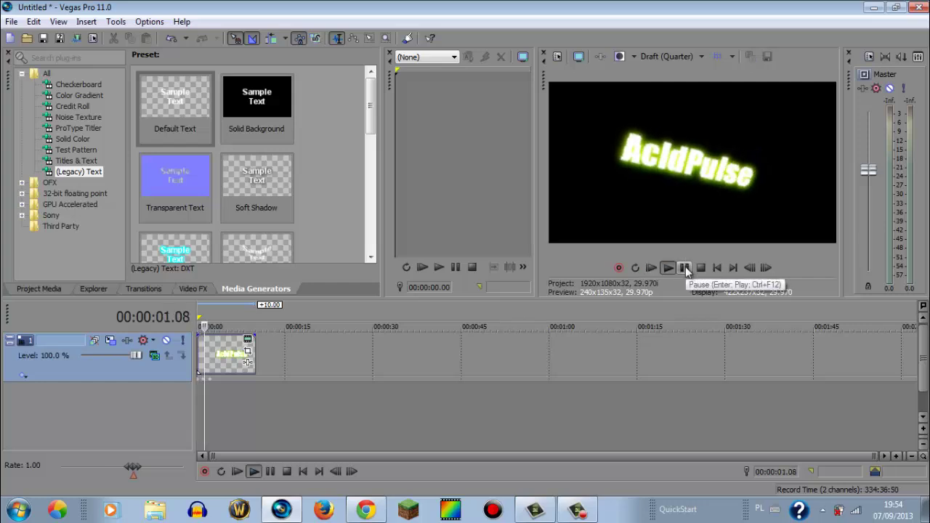
left_click(685, 267)
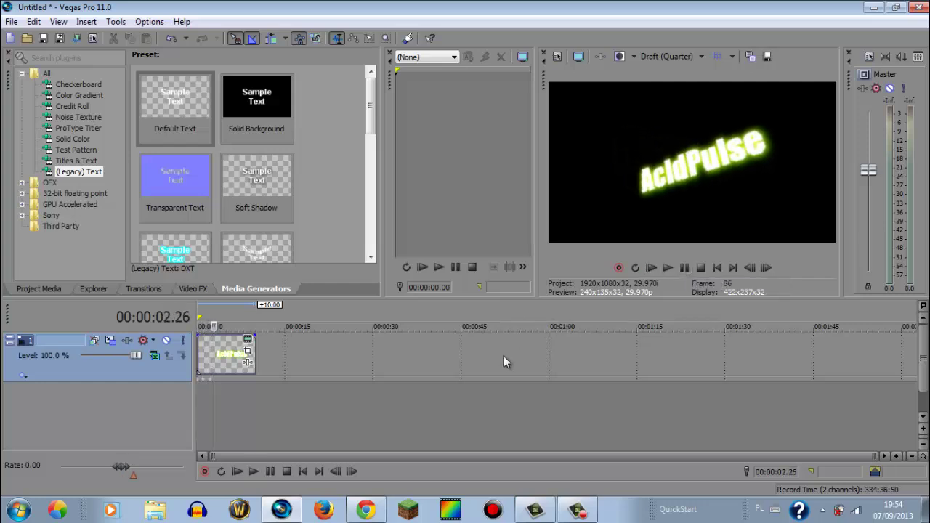
Reopen the title track's Track Motion settings and set the X, Y and Z rotation angles to 20 at 00:00:03.05
left_click(109, 340)
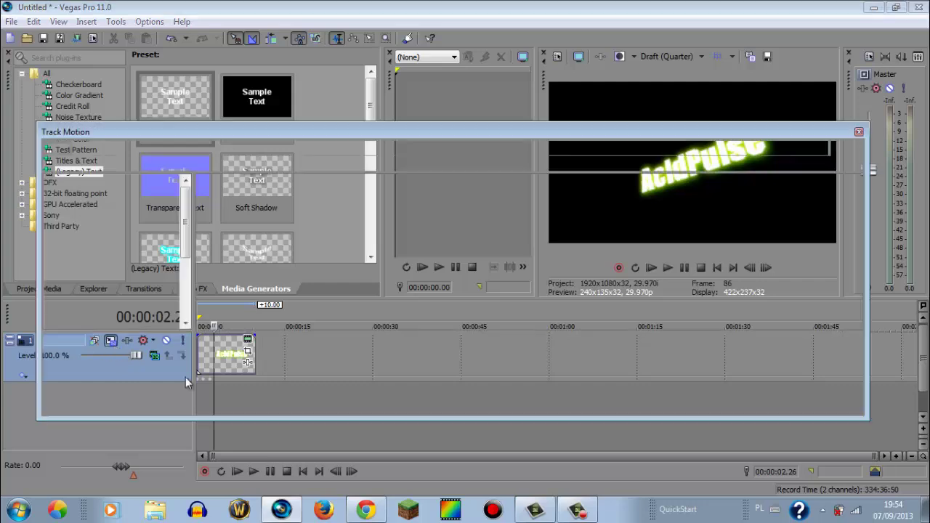
left_click_drag(147, 341, 164, 339)
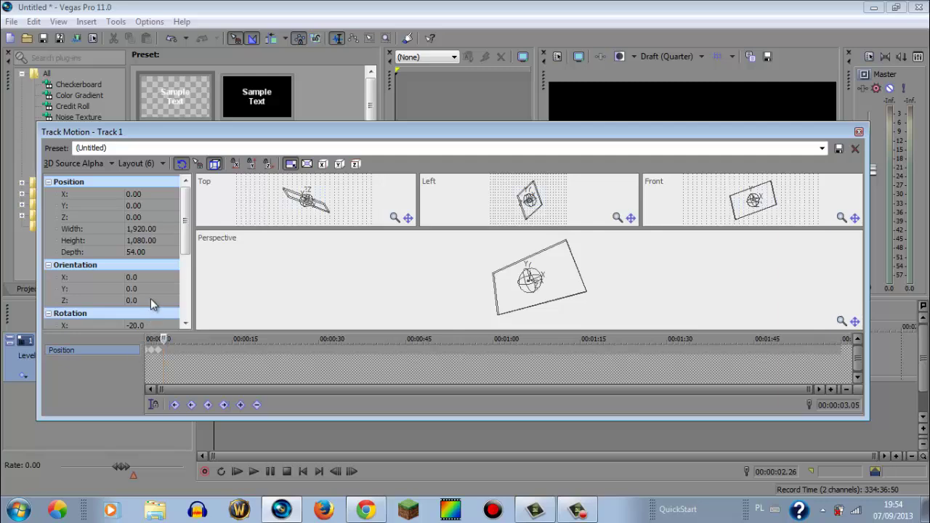
scroll(150, 299, "down", 2)
left_click(142, 249)
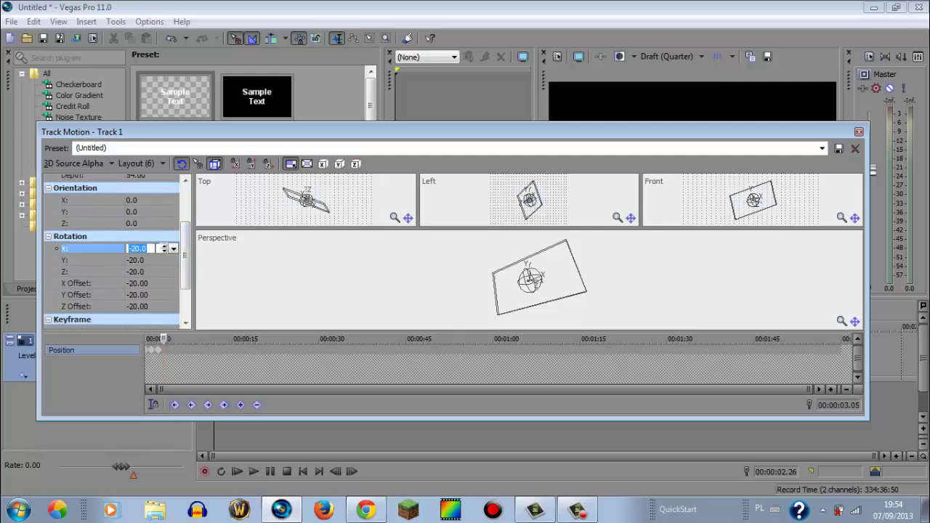
type("20")
left_click(157, 260)
type("20")
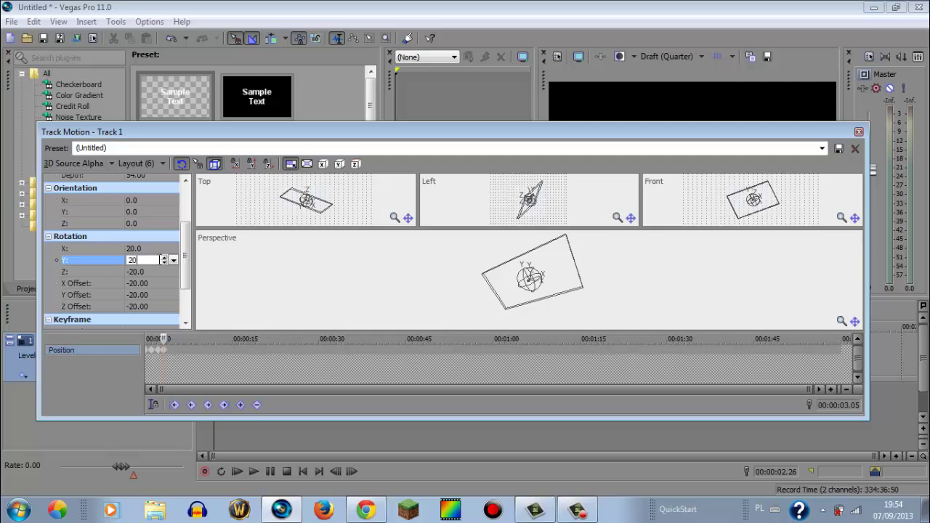
left_click(160, 271)
type("2")
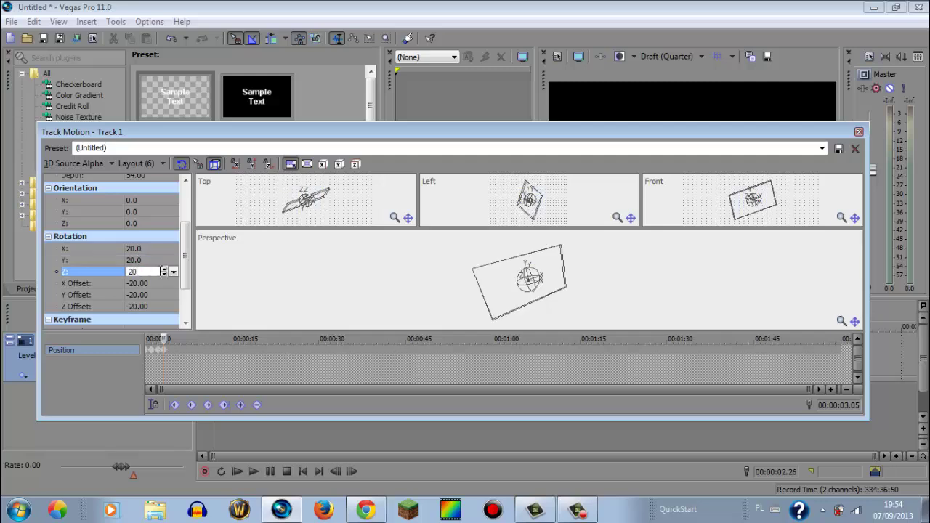
type("0")
Set the X, Y and Z rotation offsets to 20 for the keyframe at 00:00:03.05
left_click(162, 285)
type("20")
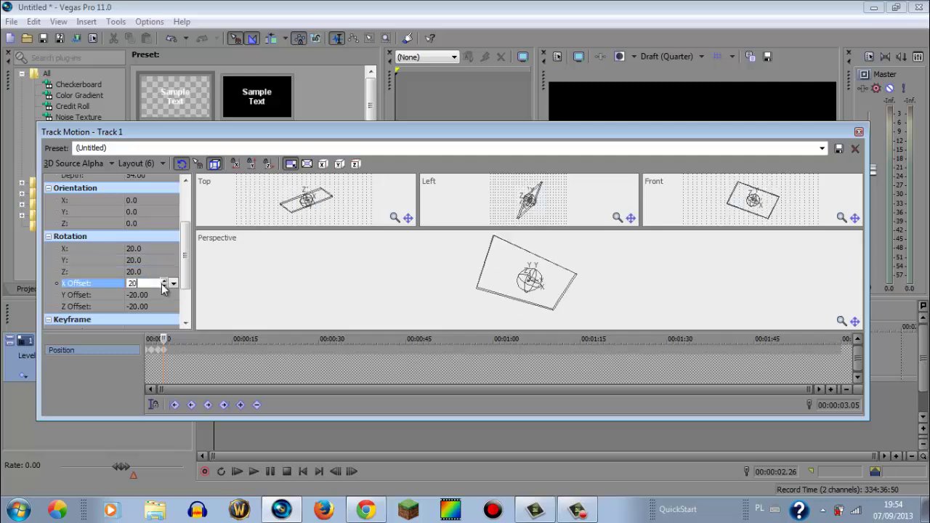
left_click(165, 294)
type("20")
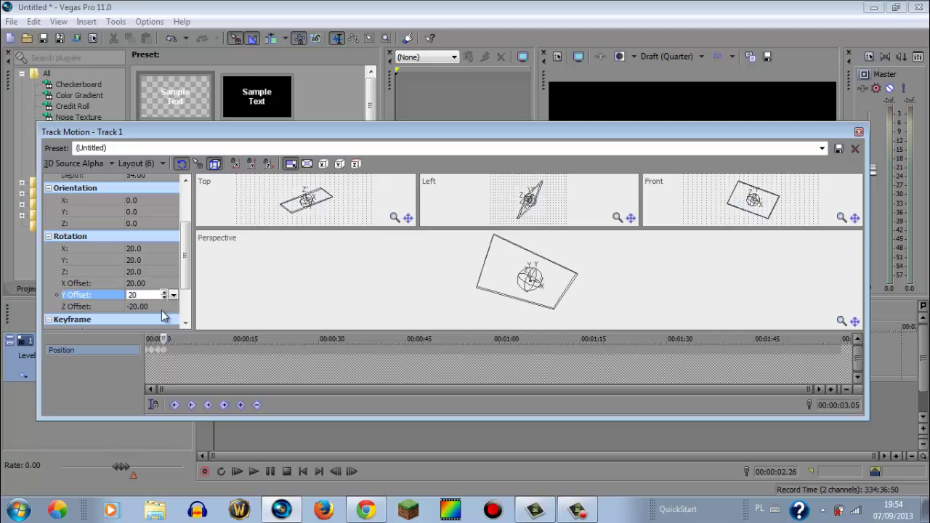
left_click(154, 306)
type("20")
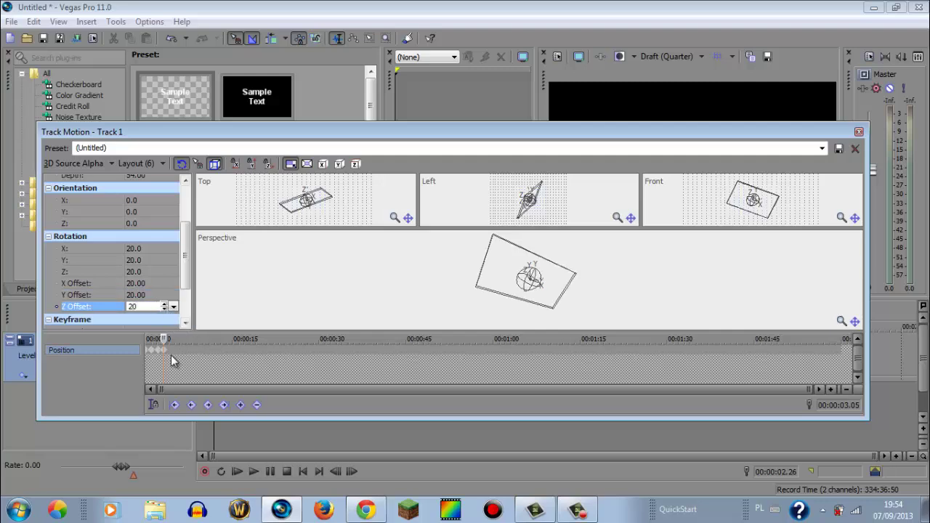
left_click(111, 385)
Close the Track Motion settings and replay the title animation from the start, pausing after the keyframe at 00:00:03.05
left_click(858, 131)
left_click(663, 267)
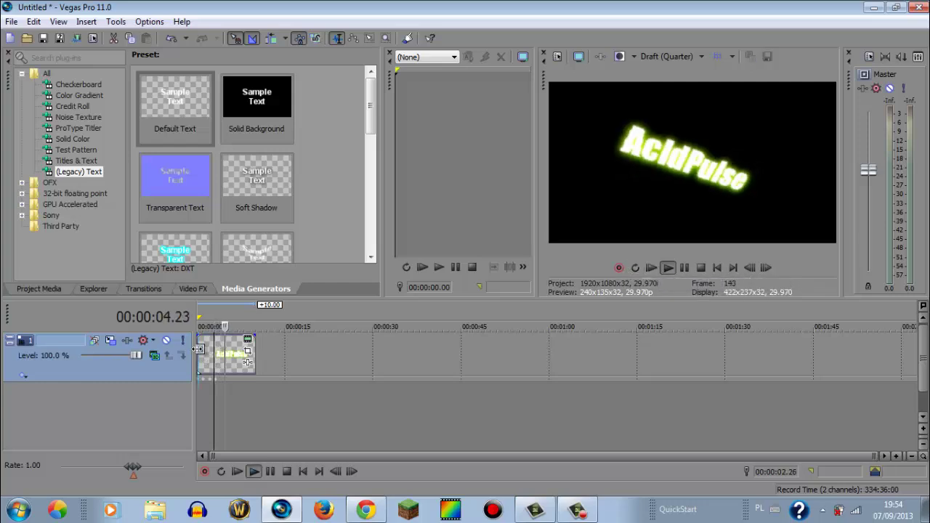
left_click(651, 268)
left_click(670, 267)
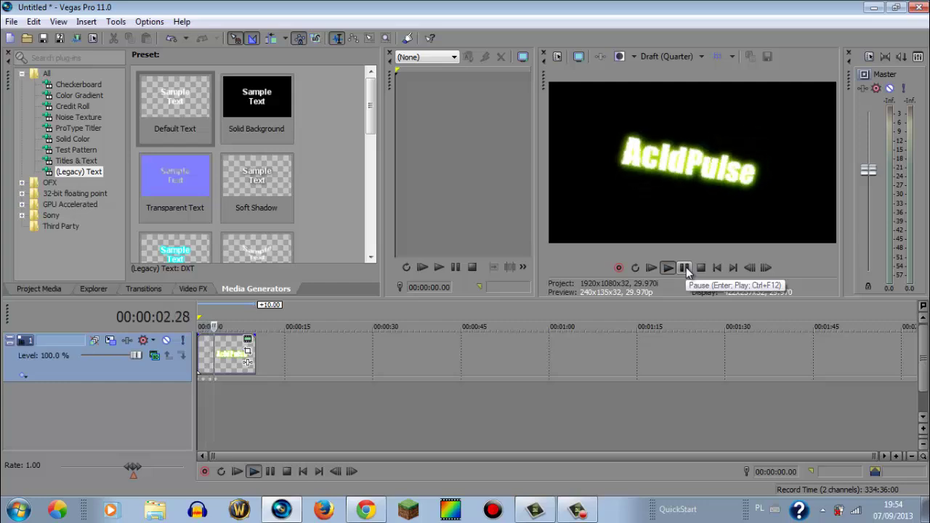
left_click(686, 267)
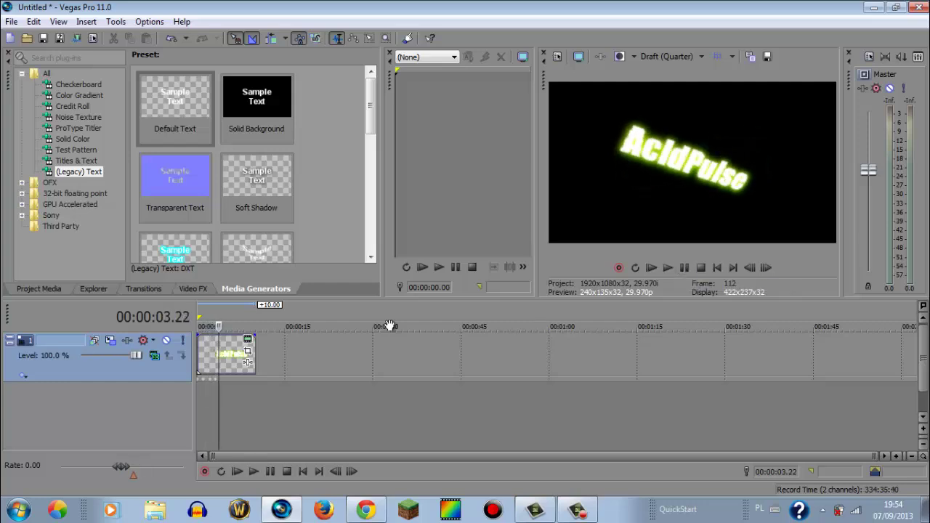
Reopen the title track's Track Motion settings and set the X, Y and Z rotation angles to 0 at 00:00:04.03
left_click(110, 340)
left_click_drag(148, 339, 167, 340)
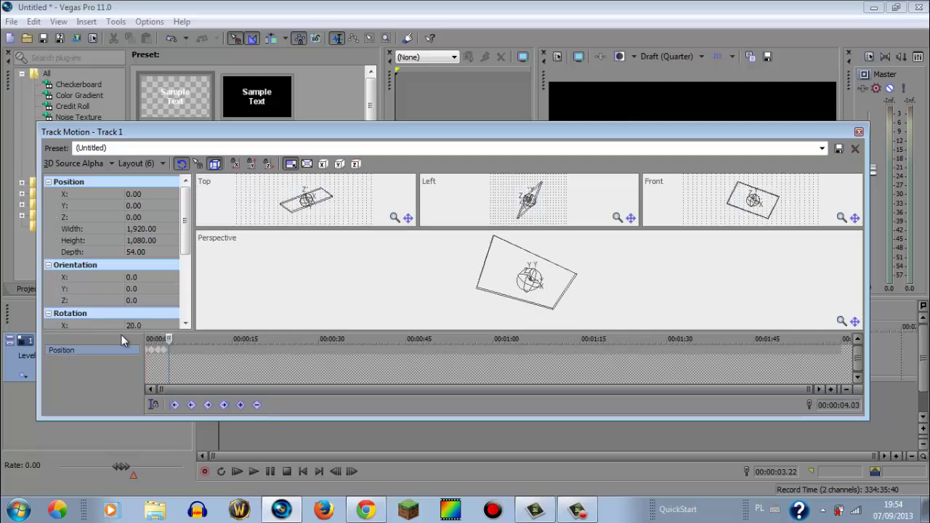
scroll(191, 239, "down", 2)
left_click(152, 253)
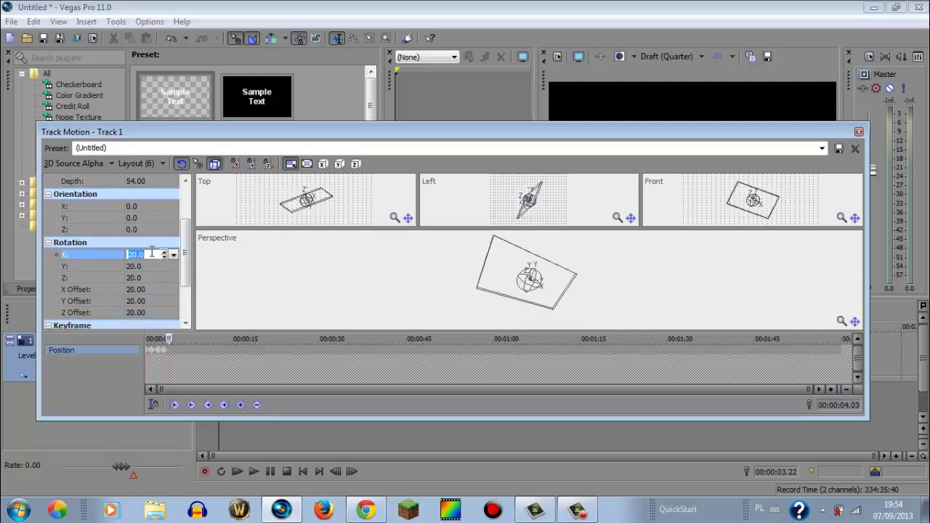
type("0")
left_click(146, 267)
type("0")
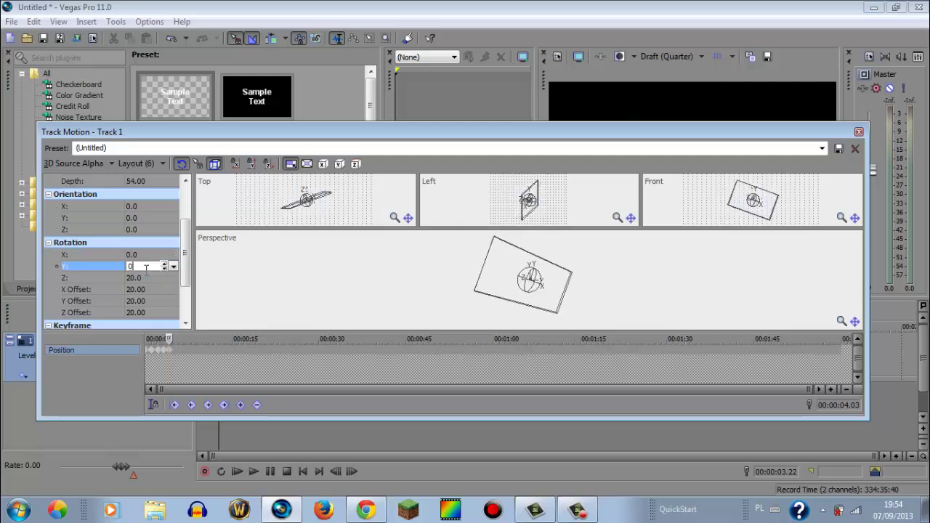
left_click(151, 278)
type("0")
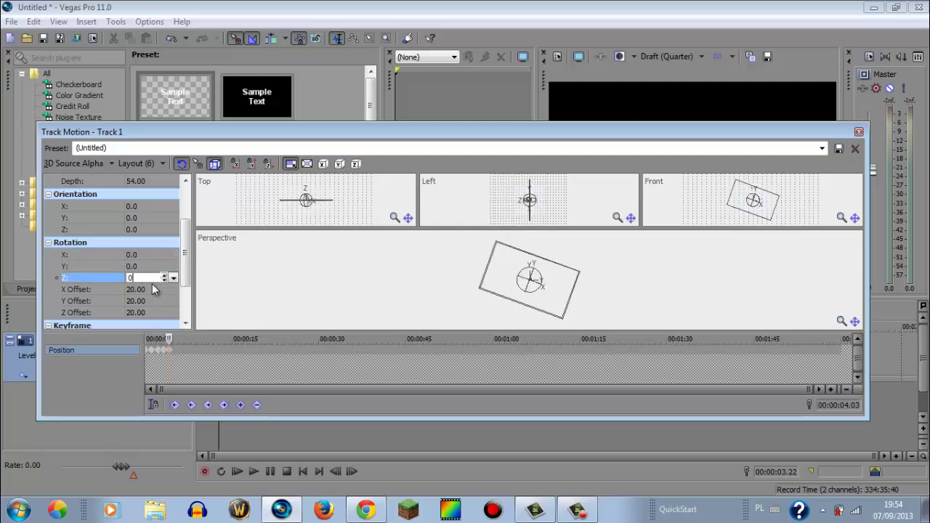
Set the X, Y and Z rotation offsets to 0 for the keyframe at 00:00:04.03
left_click(154, 289)
type("0")
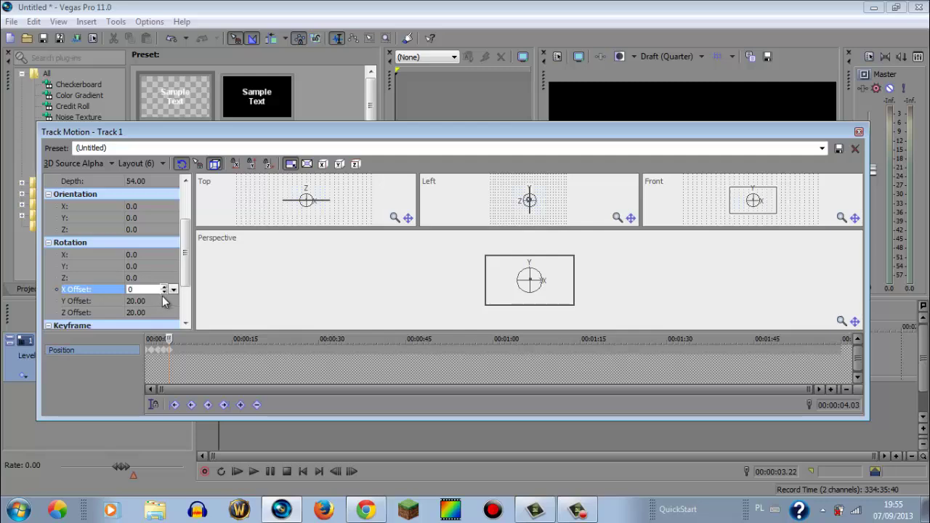
left_click(163, 301)
type("0")
left_click(171, 312)
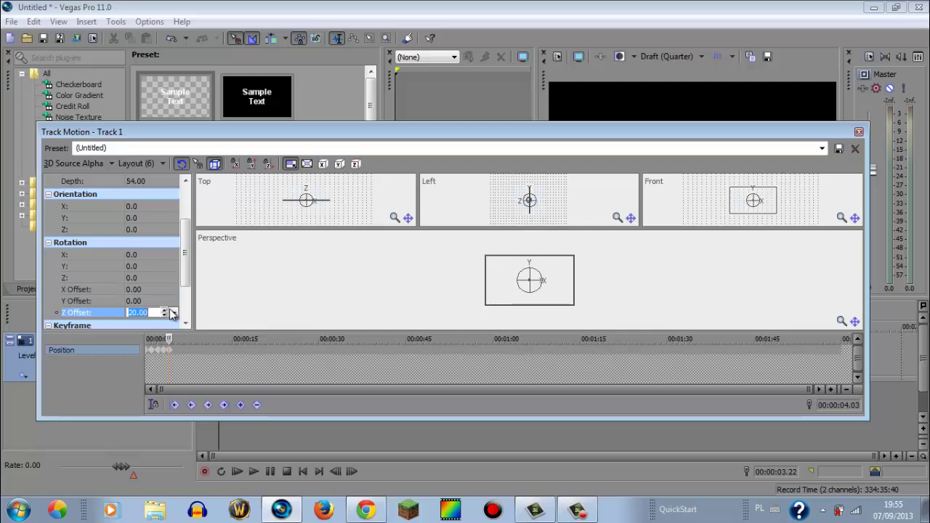
type("0")
left_click(89, 379)
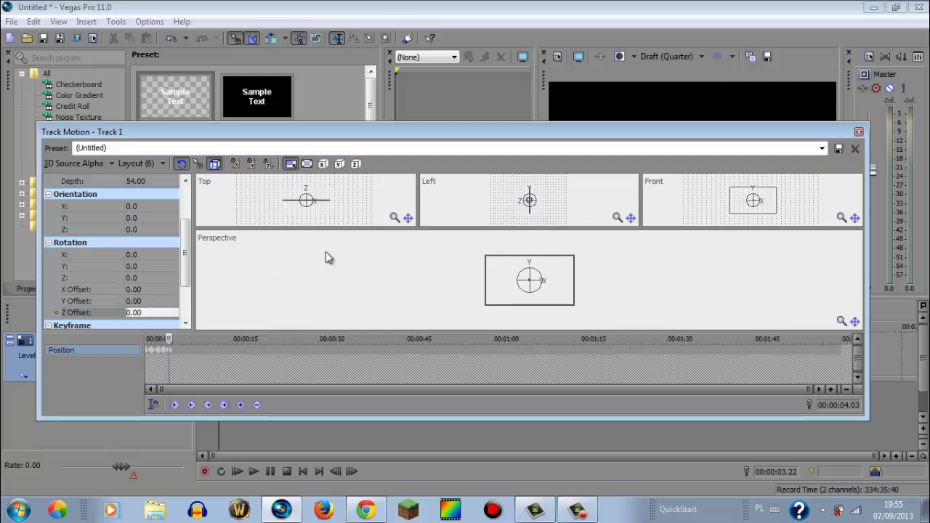
Close the Track Motion settings and play the title animation from the start through the final keyframe at 00:00:04.03
left_click(859, 132)
left_click(651, 267)
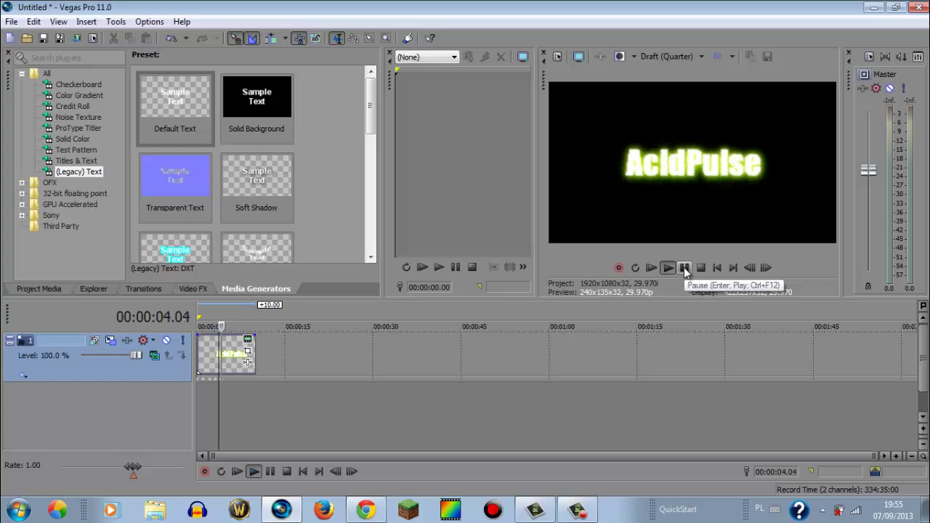
left_click(684, 268)
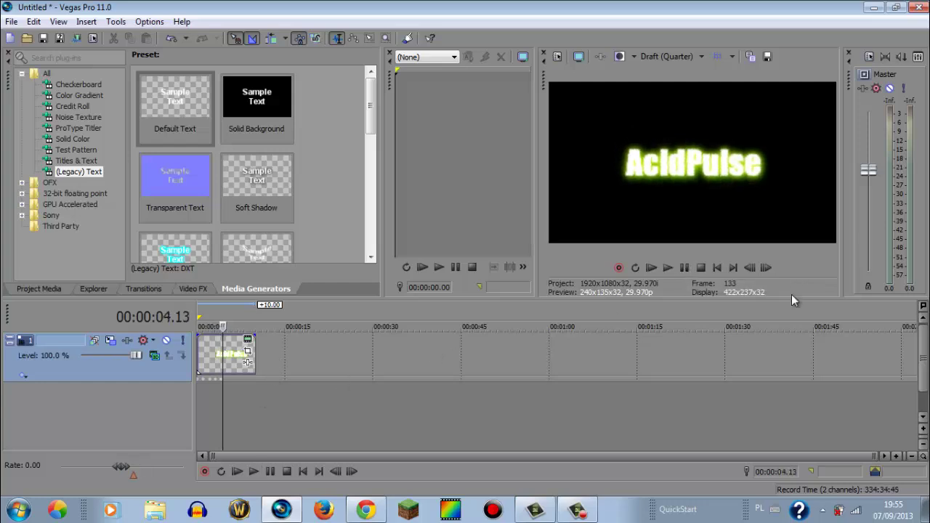
Minimize Vegas Pro, open the Materials folder on the desktop and maximize its window
left_click(926, 367)
left_click(873, 8)
double_click(545, 50)
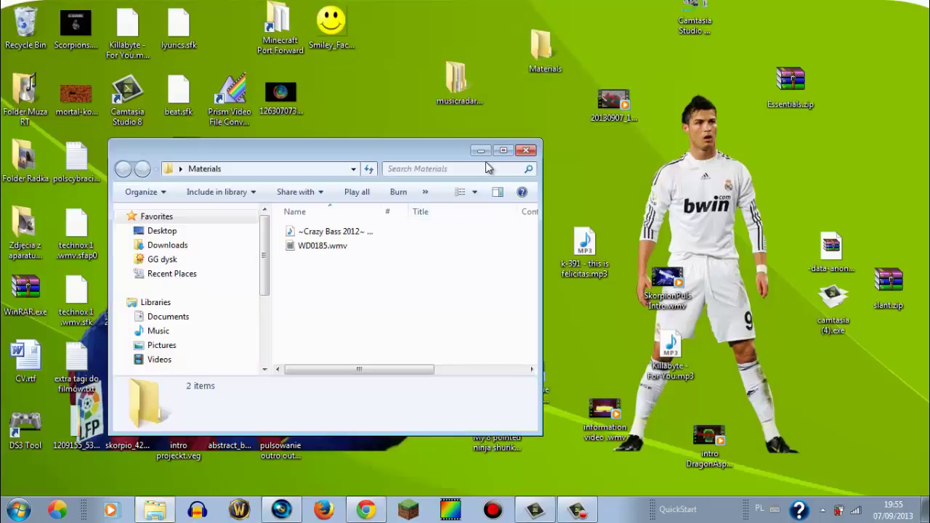
double_click(416, 186)
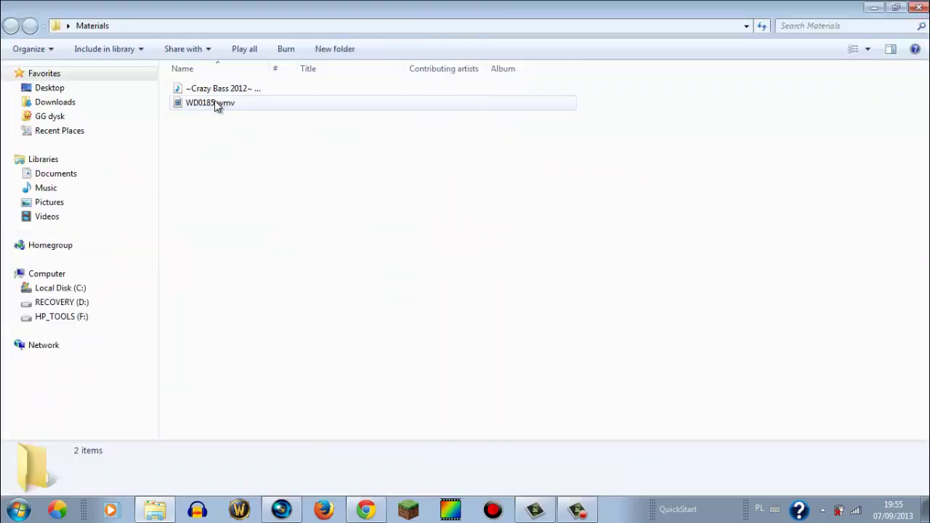
Add WD0185.wmv from the Materials folder to a new track below the title and trim its end to match the title clip
left_click_drag(214, 100, 251, 158)
left_click(280, 161)
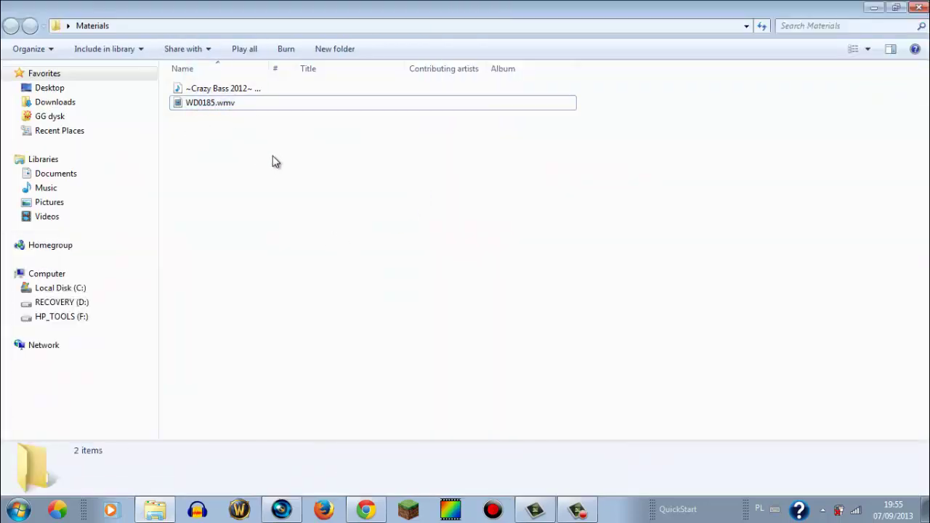
left_click_drag(210, 111, 202, 392)
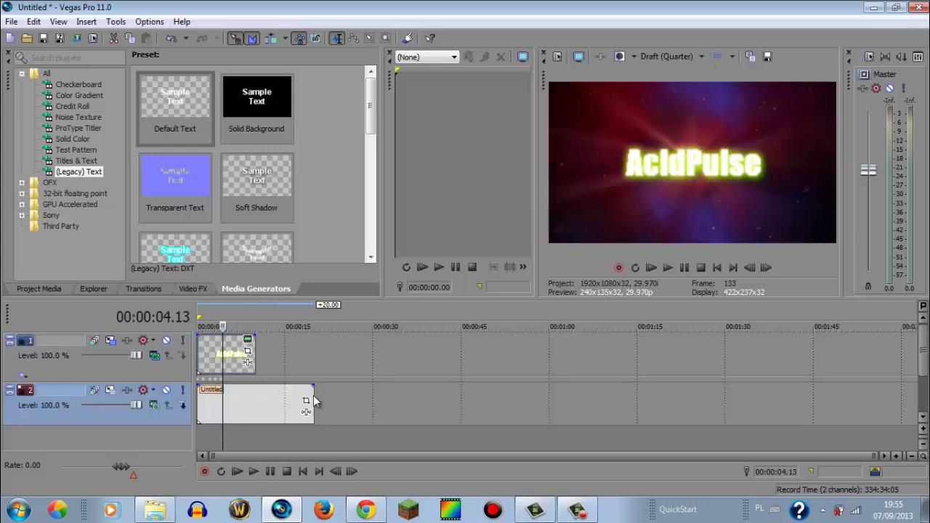
left_click_drag(314, 402, 255, 388)
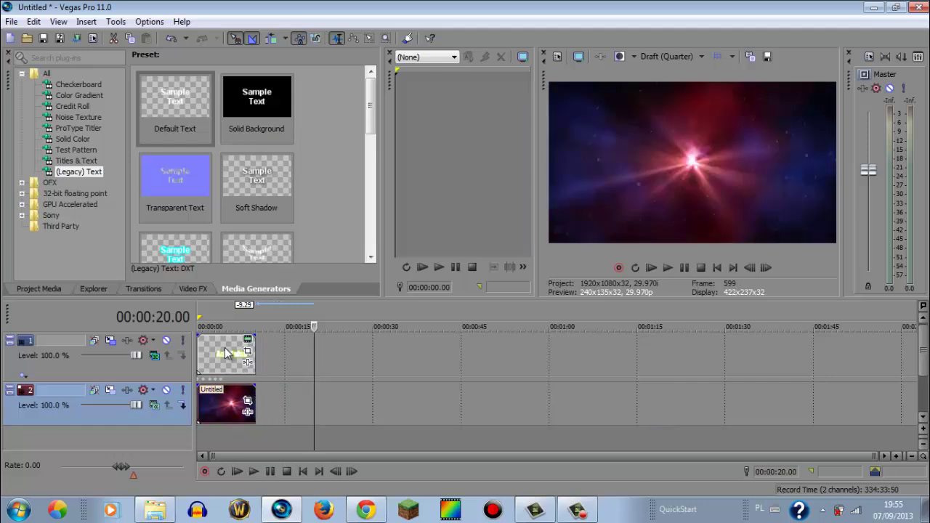
Play the title over its background video from the timeline's start and pause once the rotation animation ends
left_click(201, 356)
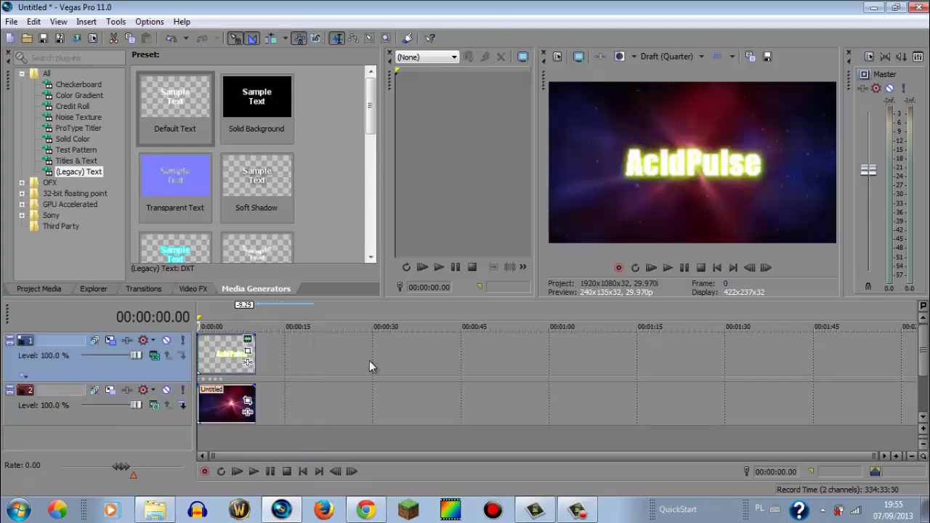
left_click(652, 268)
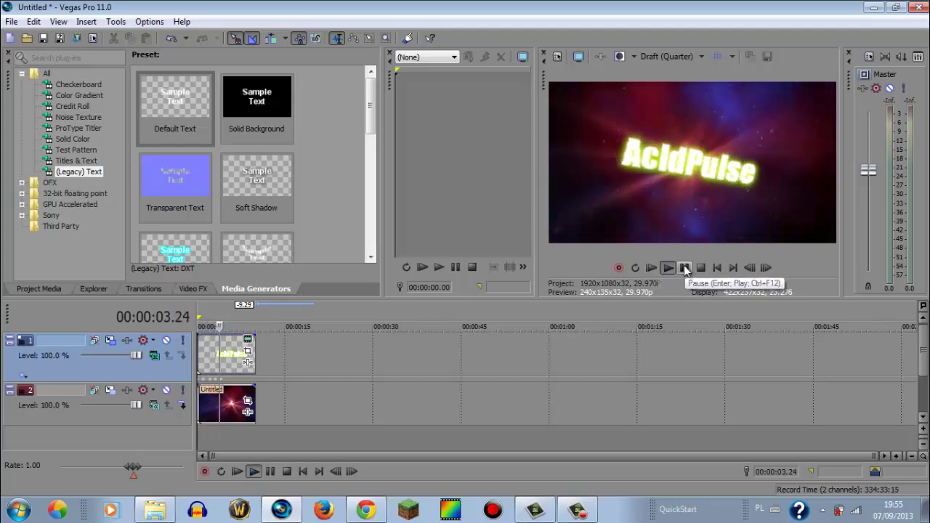
left_click(685, 267)
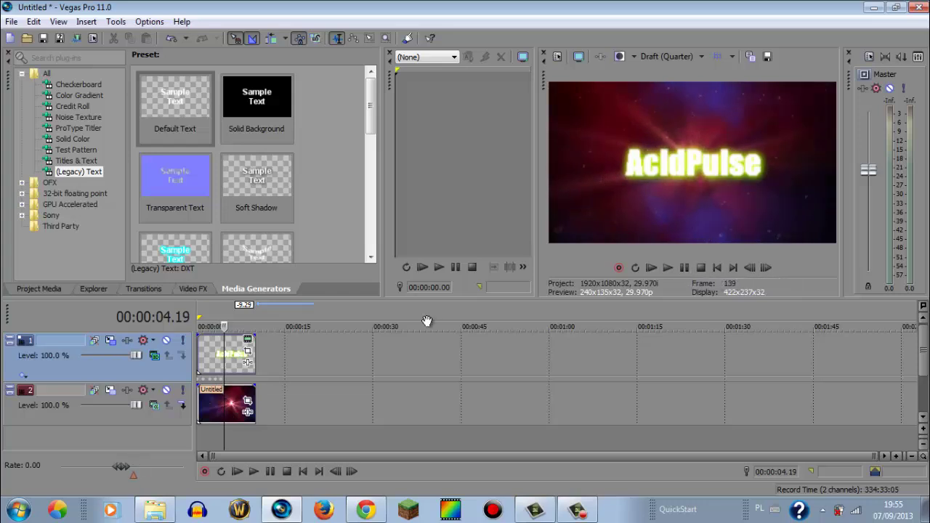
Replay the rotating title over the background video from the start and pause playback after the rotation
left_click(206, 399)
key("ctrl+Home")
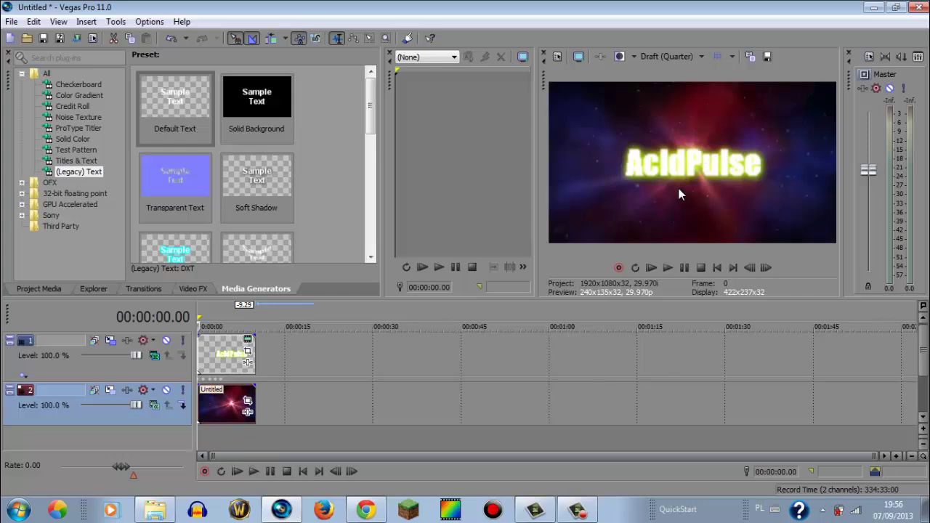
left_click(668, 268)
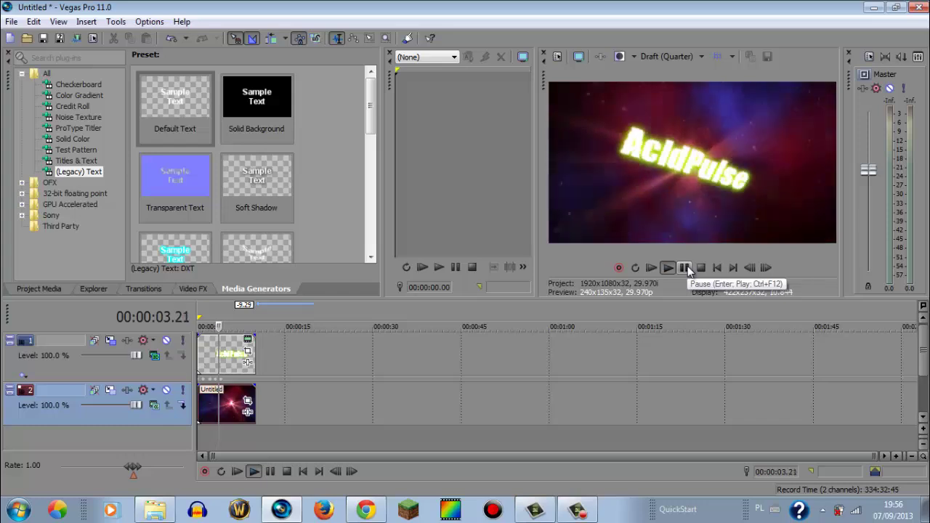
left_click(686, 269)
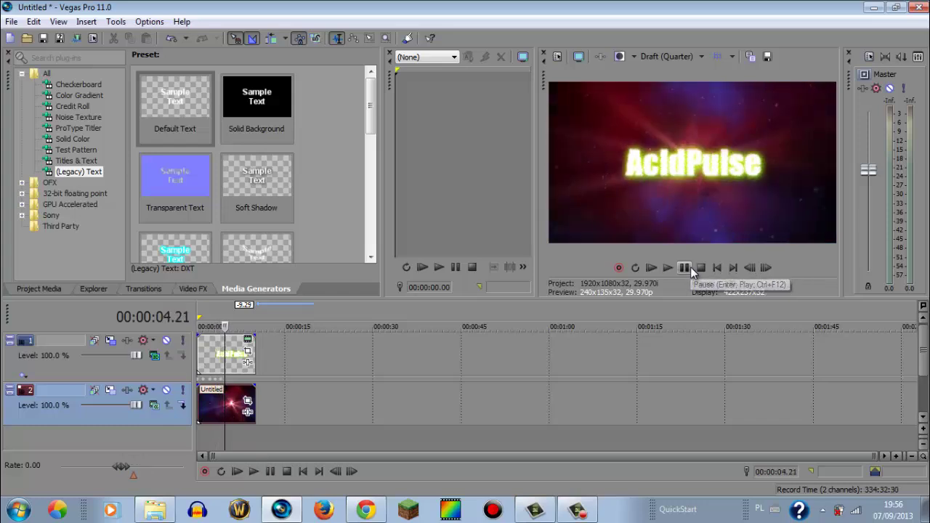
left_click(197, 356)
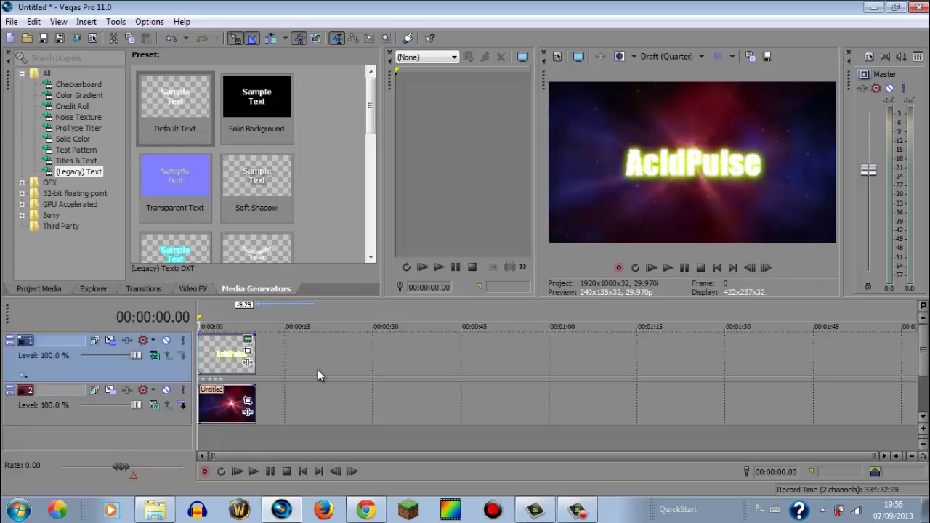
left_click_drag(178, 115, 218, 329)
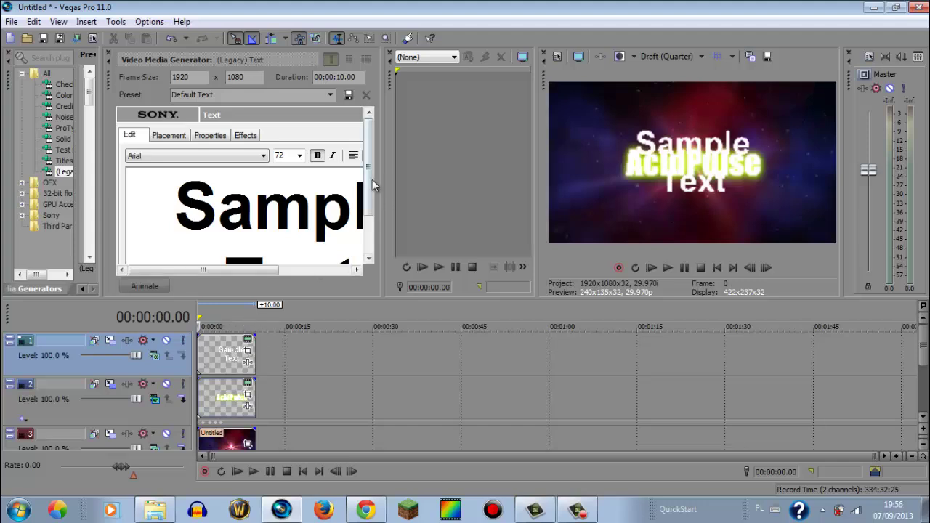
scroll(370, 189, "down", 1)
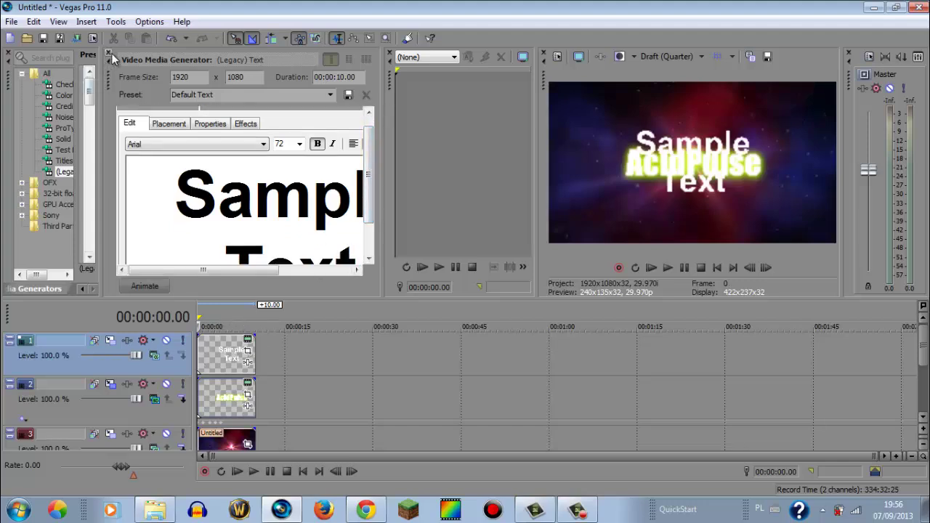
left_click(366, 113)
right_click(163, 379)
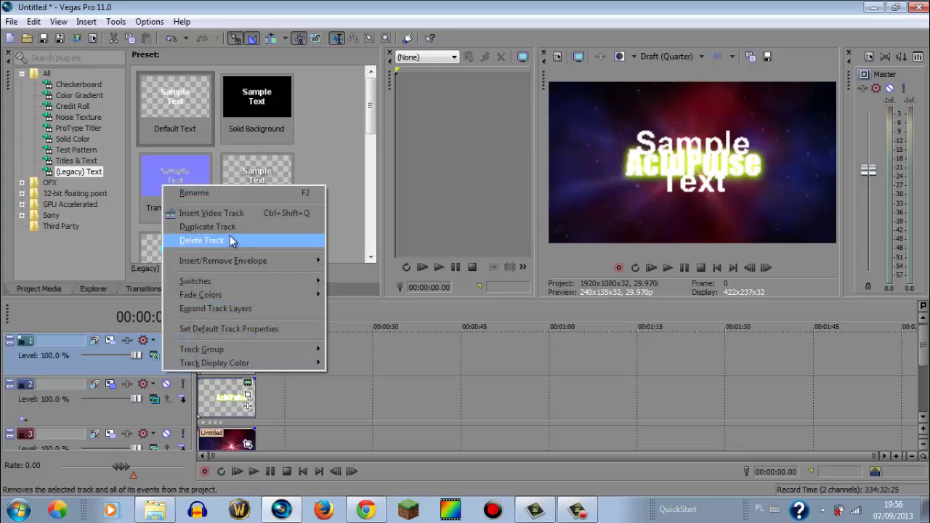
left_click(234, 240)
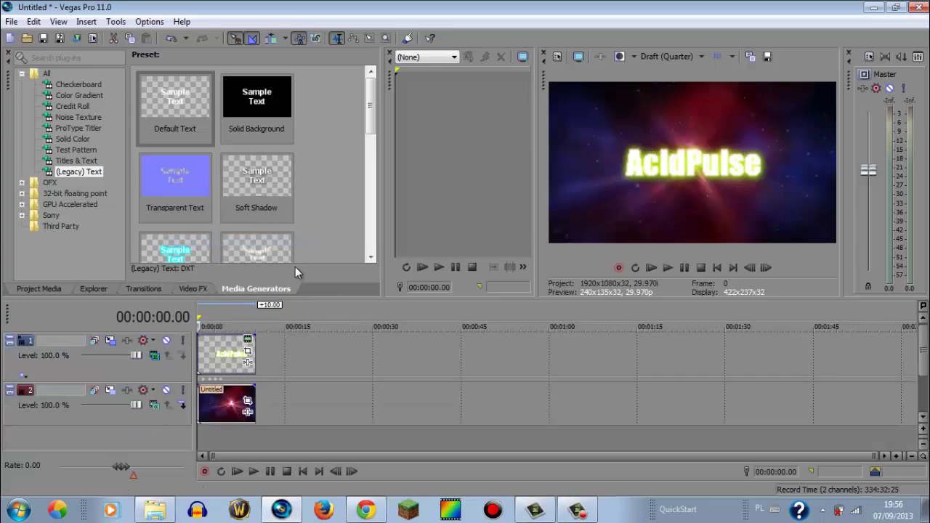
Duplicate the AcidPulse title track twice to intensify the glow and play back the result
right_click(177, 372)
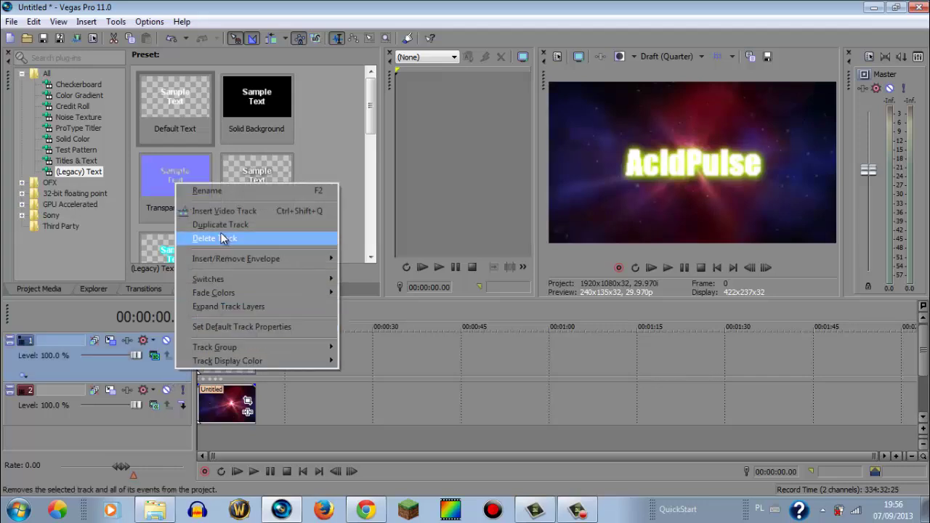
left_click(222, 226)
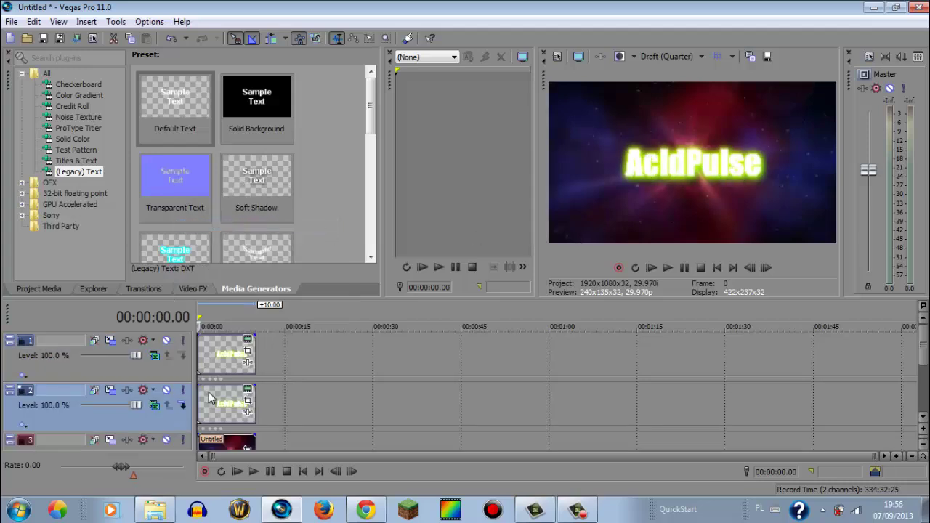
right_click(167, 421)
left_click(233, 276)
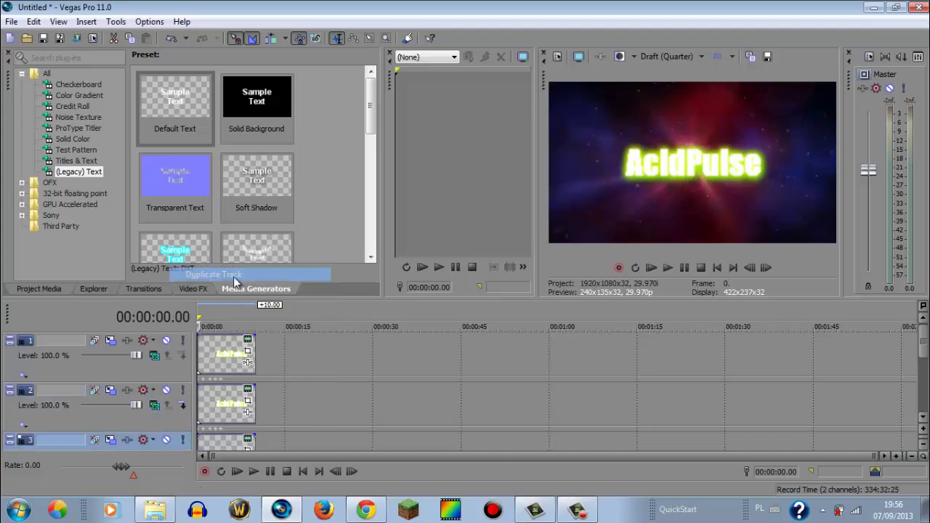
left_click(667, 268)
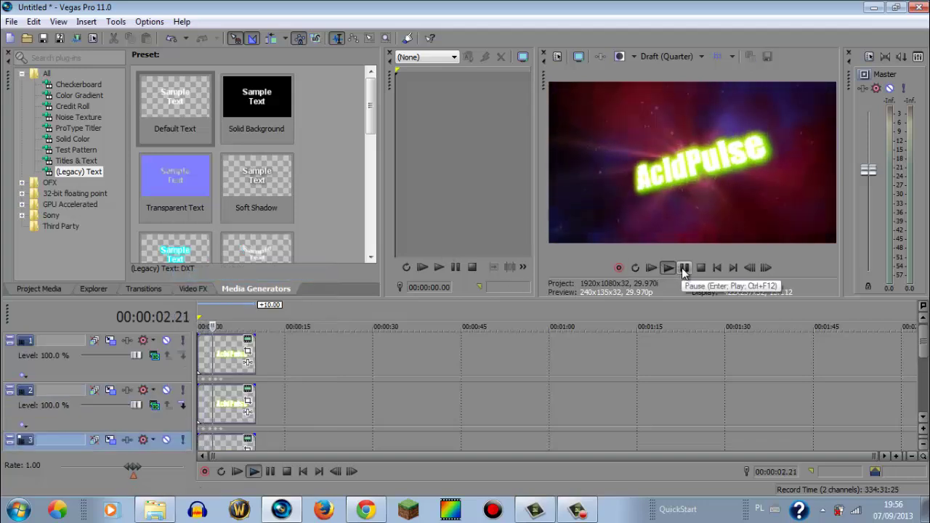
left_click(683, 269)
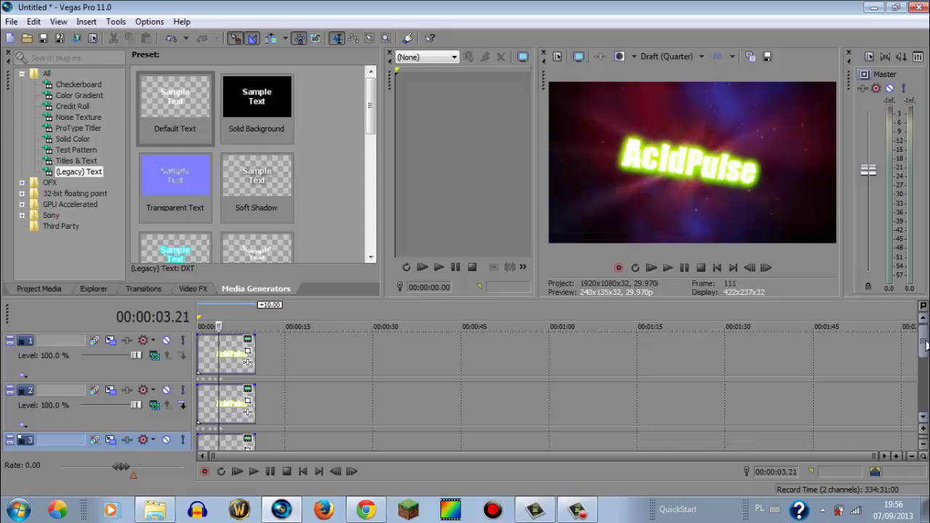
Try one more duplicate of the AcidPulse title track in playback and delete that extra track
left_click_drag(927, 346, 927, 363)
right_click(165, 425)
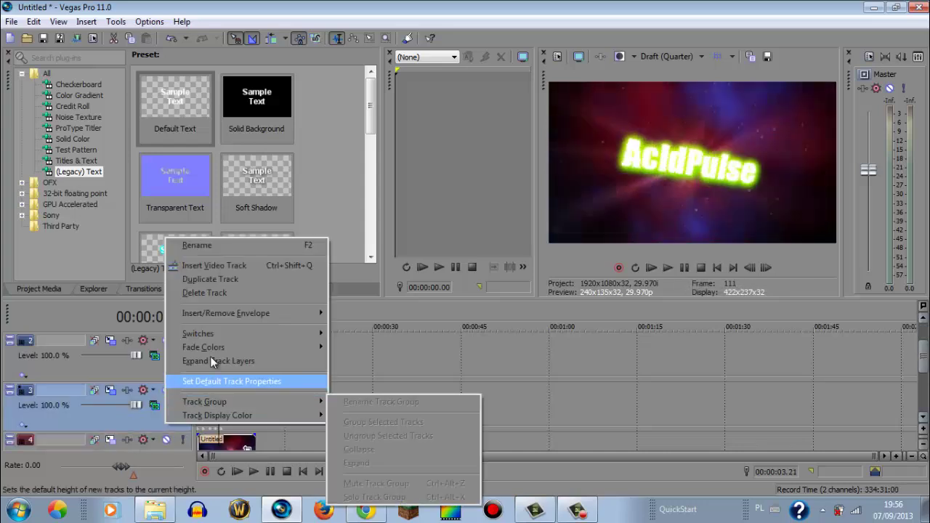
left_click(212, 278)
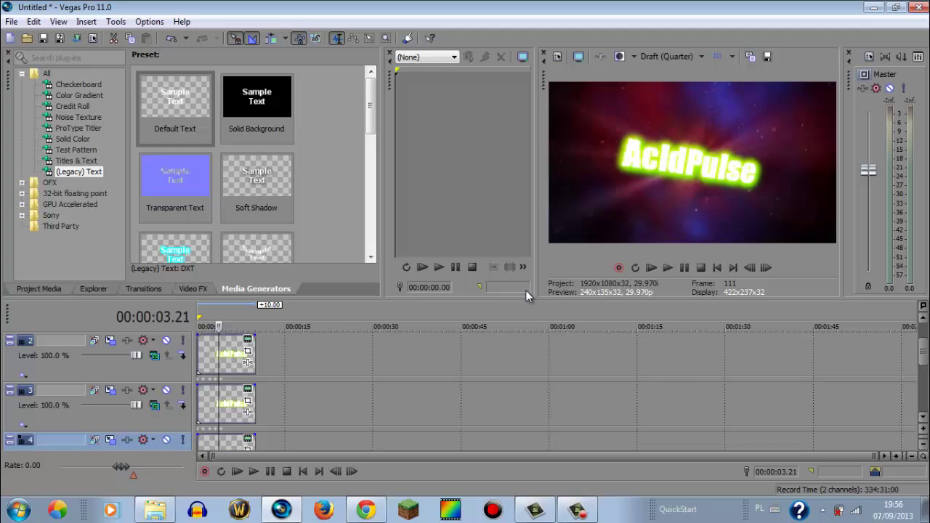
left_click(651, 267)
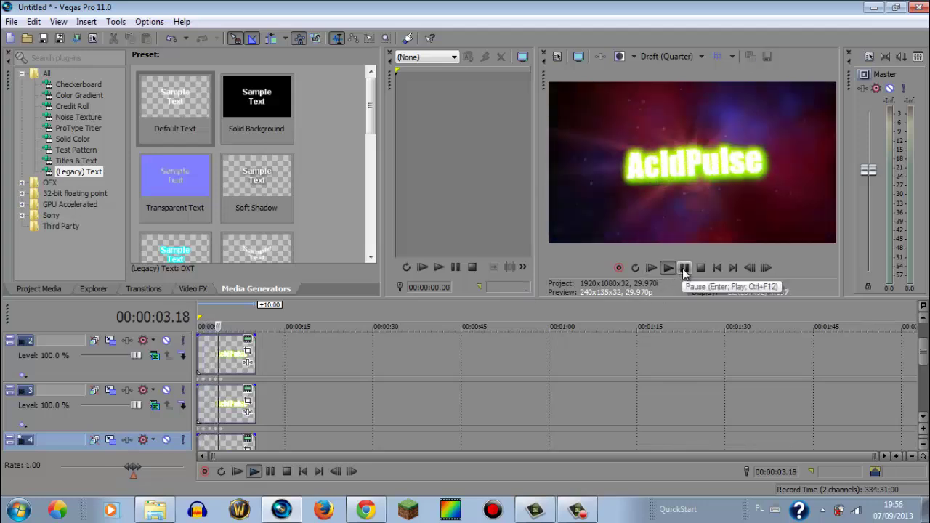
left_click(683, 268)
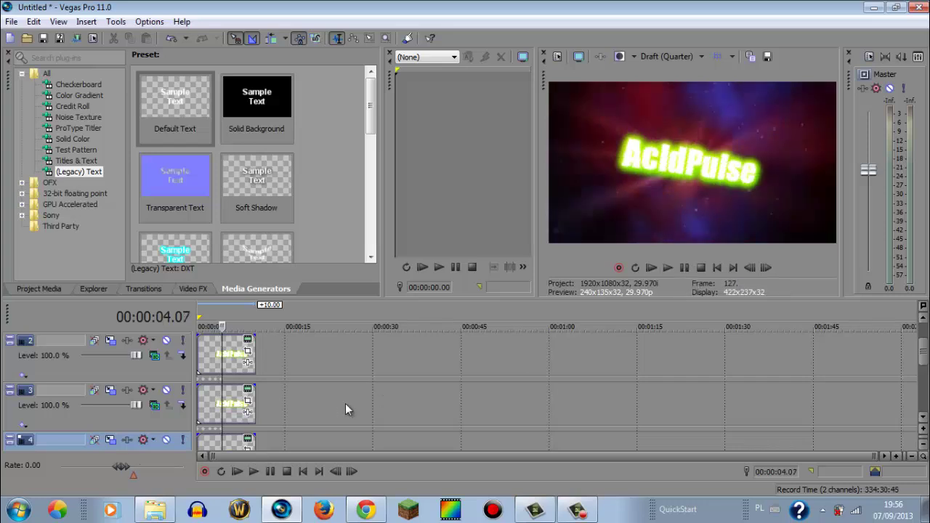
right_click(176, 445)
left_click(215, 319)
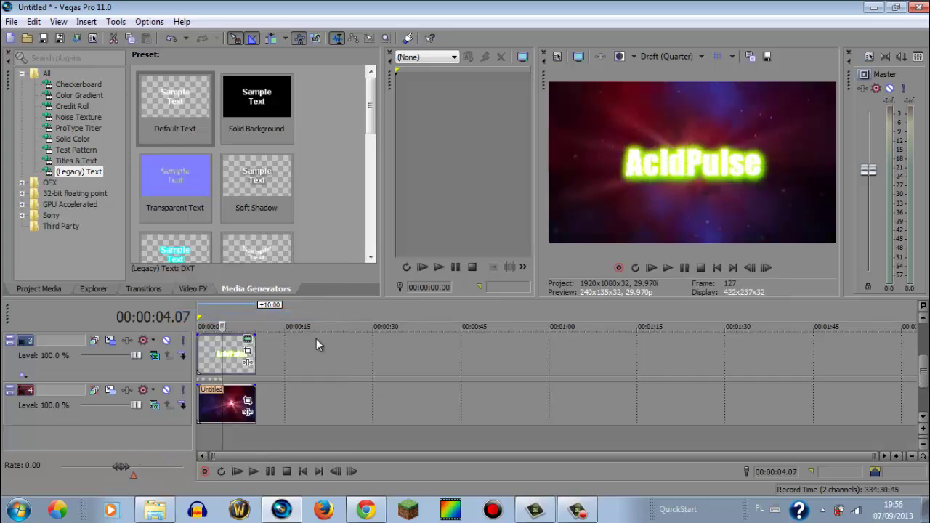
Play the intro with the three stacked title tracks from the start and pause after the rotation
left_click_drag(922, 370, 921, 337)
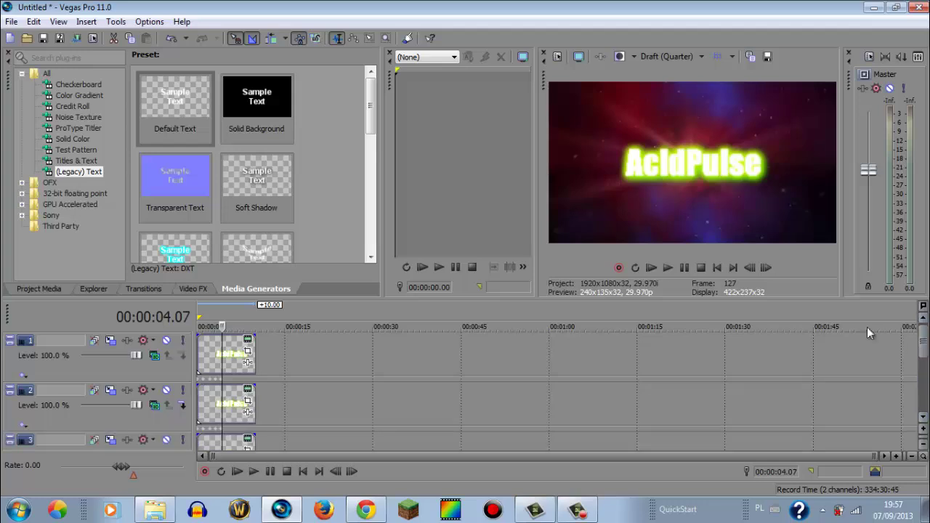
left_click(651, 268)
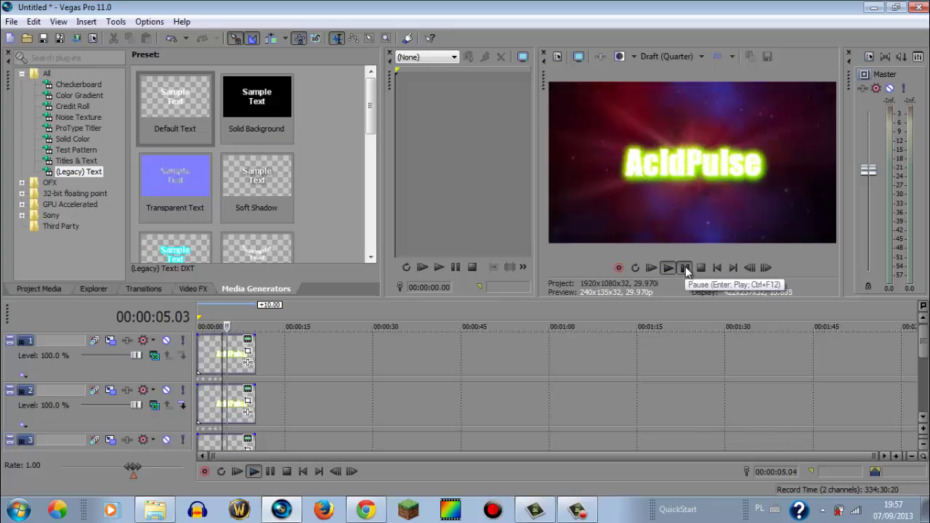
left_click(685, 267)
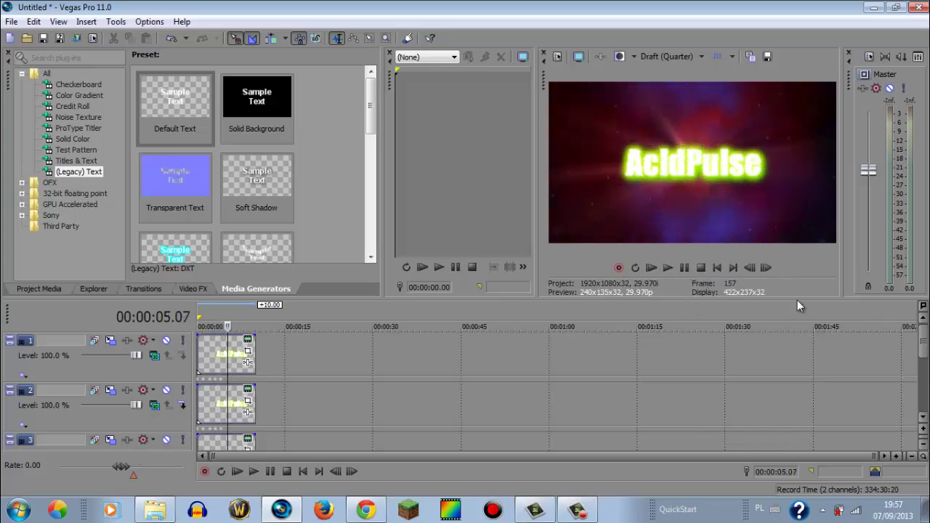
mouse_move(926, 354)
left_mouse_down()
mouse_move(926, 377)
mouse_move(926, 342)
left_mouse_up()
left_click(199, 355)
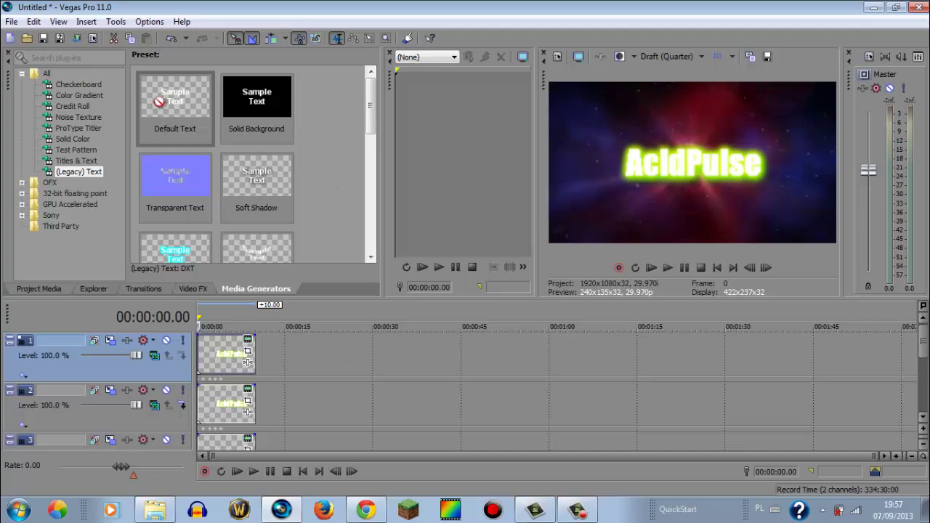
left_click_drag(160, 103, 219, 342)
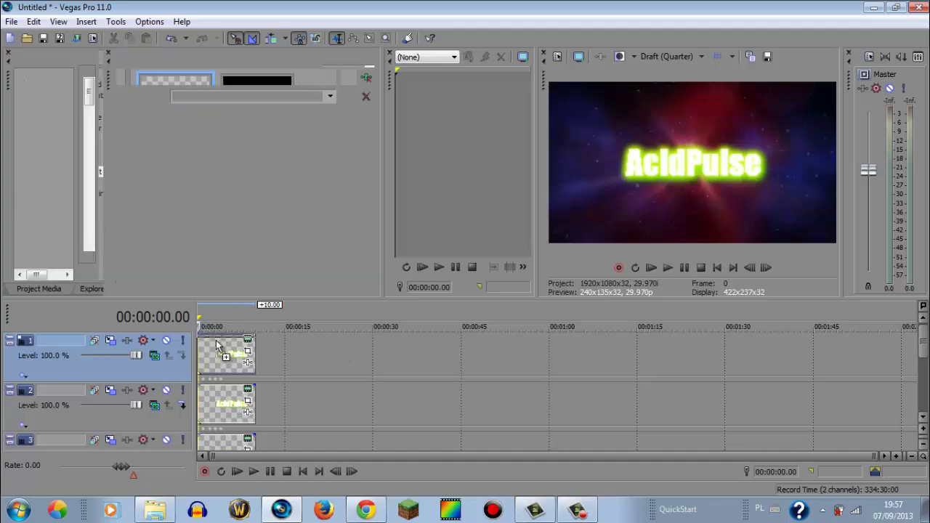
left_click_drag(352, 245, 154, 156)
key("Delete")
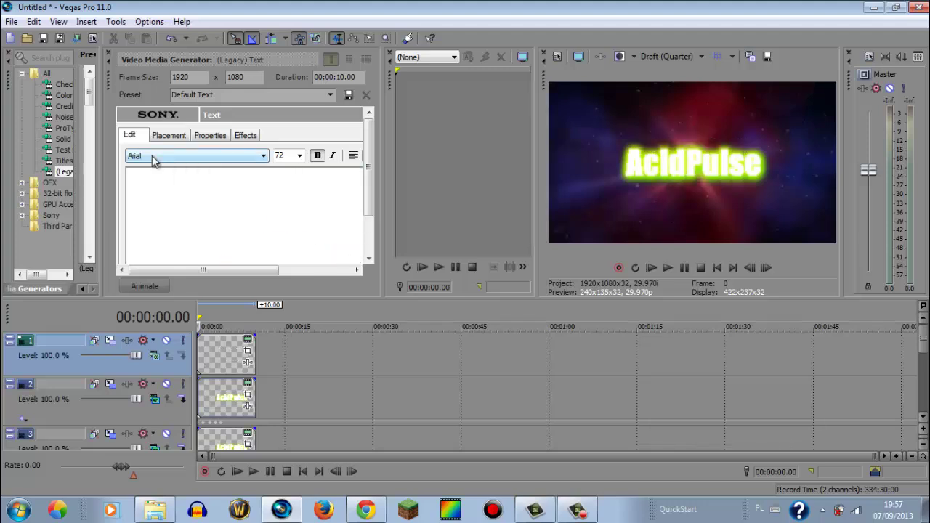
type("www.yo")
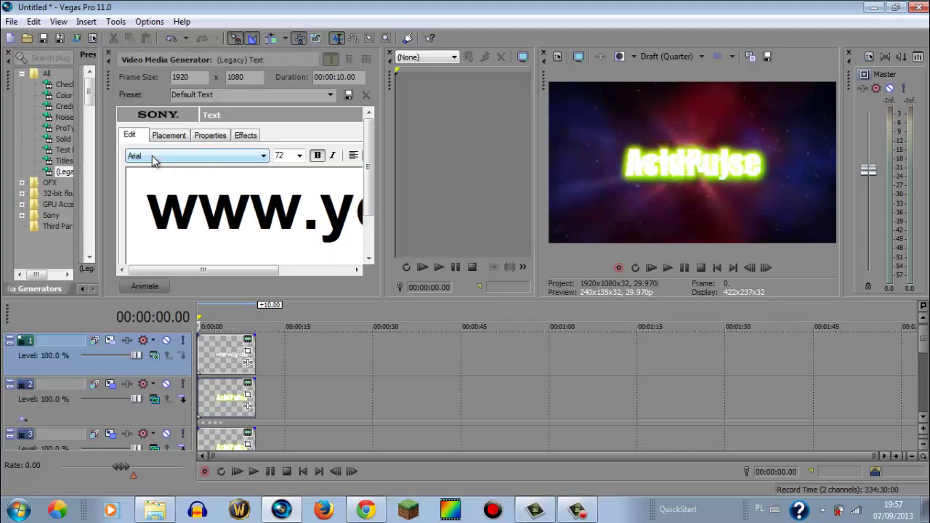
type("utube.co")
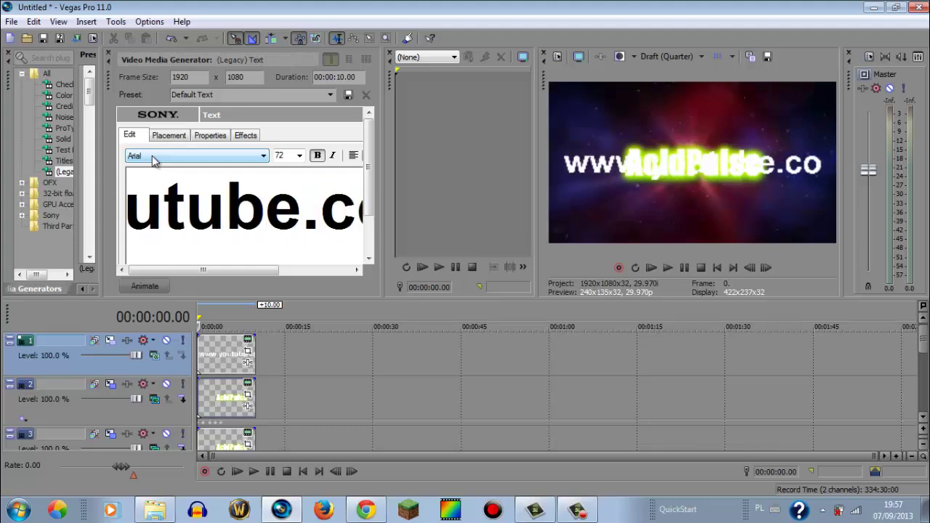
type("m/Aci")
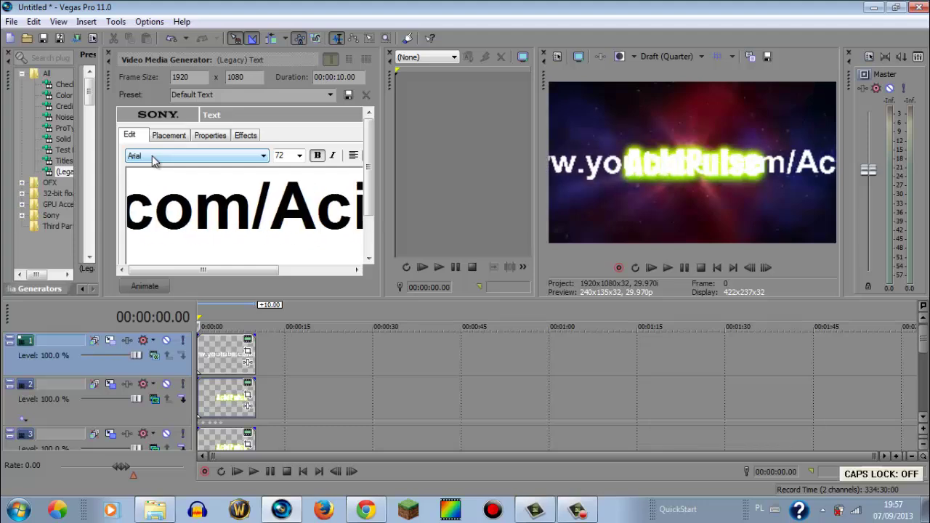
type("dPu")
Set the URL text's font size to 28 and place it just below the AcidPulse title, at about X -0.009, Y 0.355
left_click(299, 156)
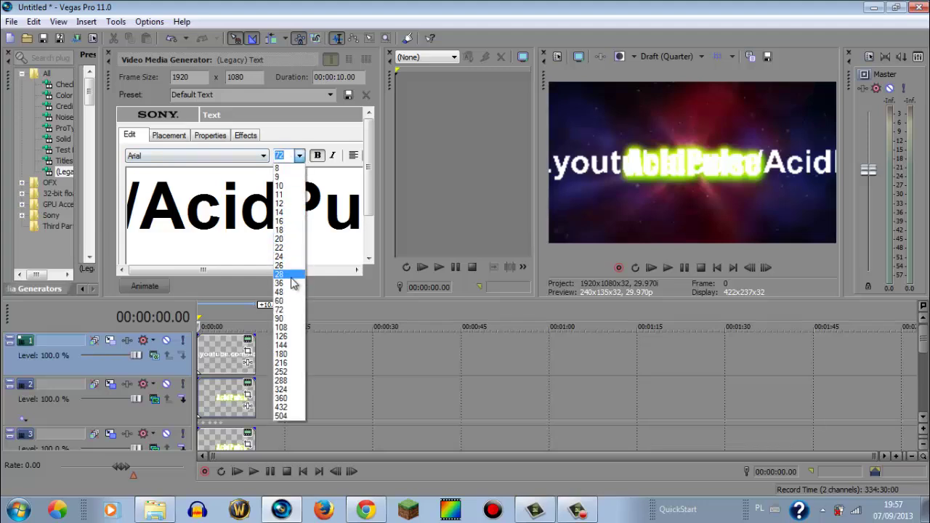
left_click(291, 276)
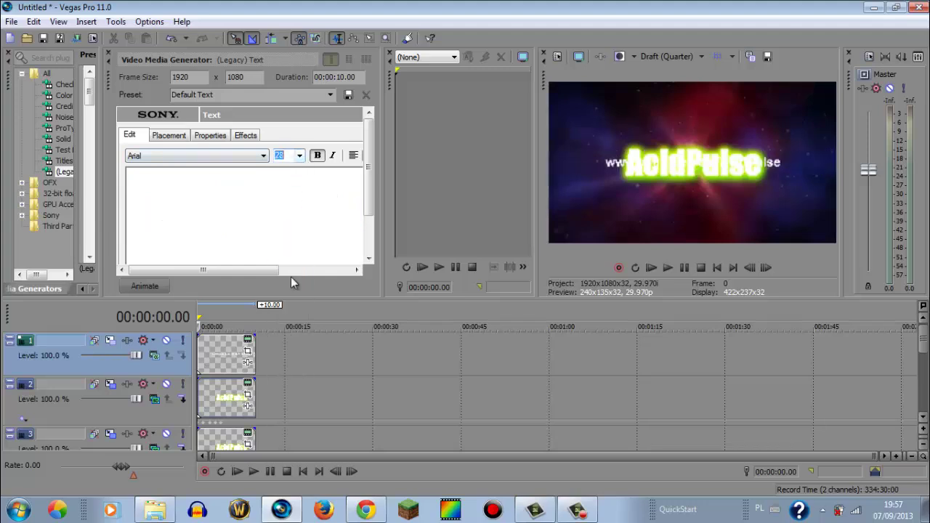
left_click(185, 141)
left_click_drag(215, 243, 216, 260)
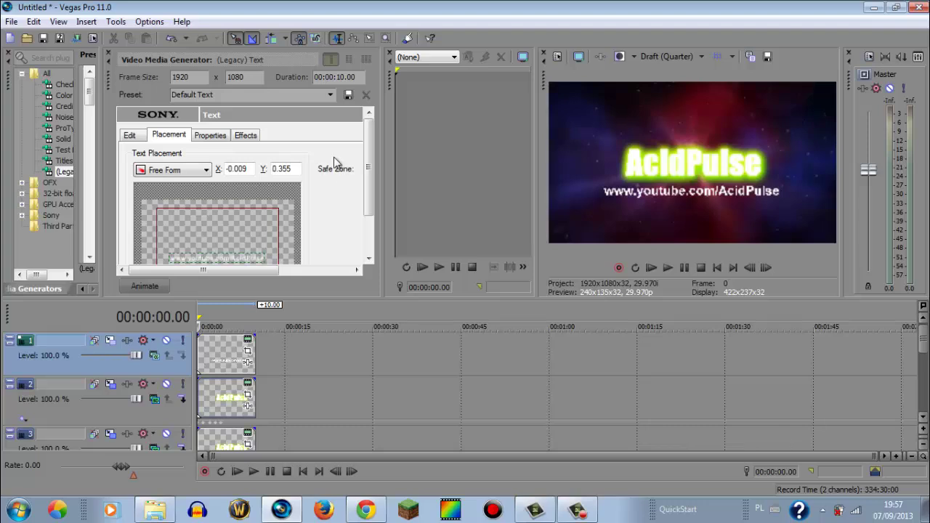
Enable a shadow on the URL text, coloured yellow (R 255, G 232, B 0), with a feather of about 0.78
left_click(223, 136)
left_click(245, 138)
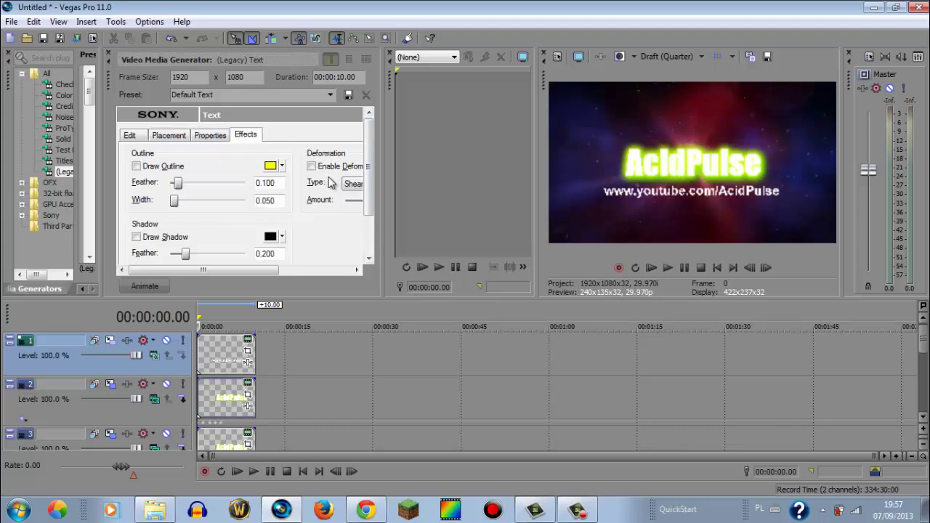
left_click_drag(365, 186, 367, 239)
left_click_drag(185, 196, 243, 195)
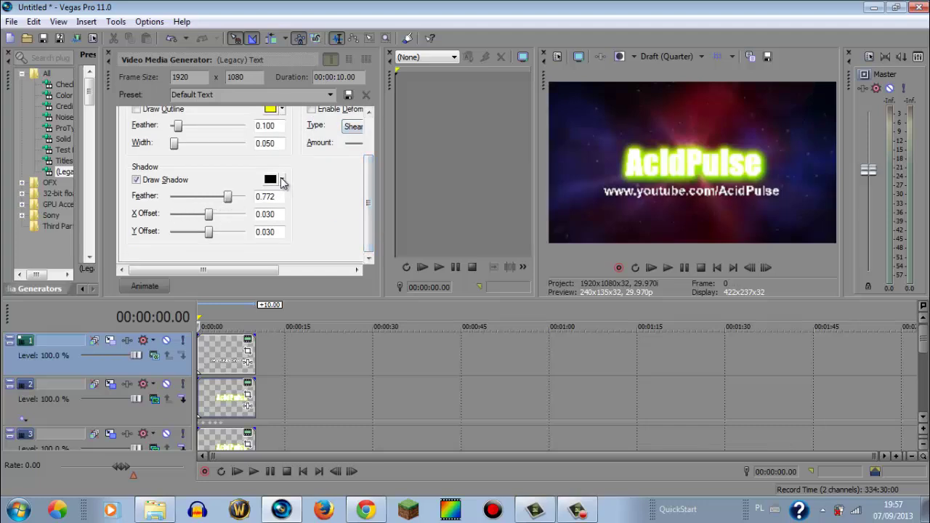
left_click(282, 182)
left_click(311, 239)
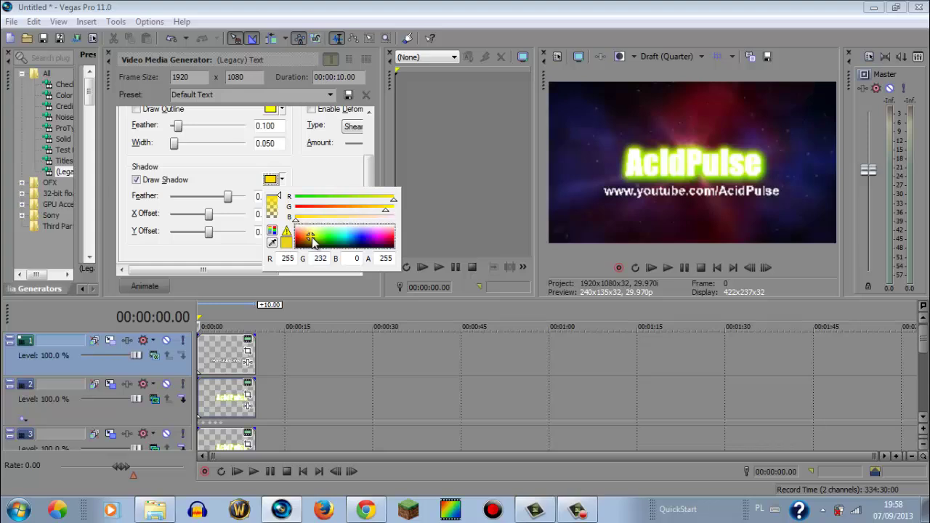
left_click(311, 166)
left_click_drag(231, 201, 238, 201)
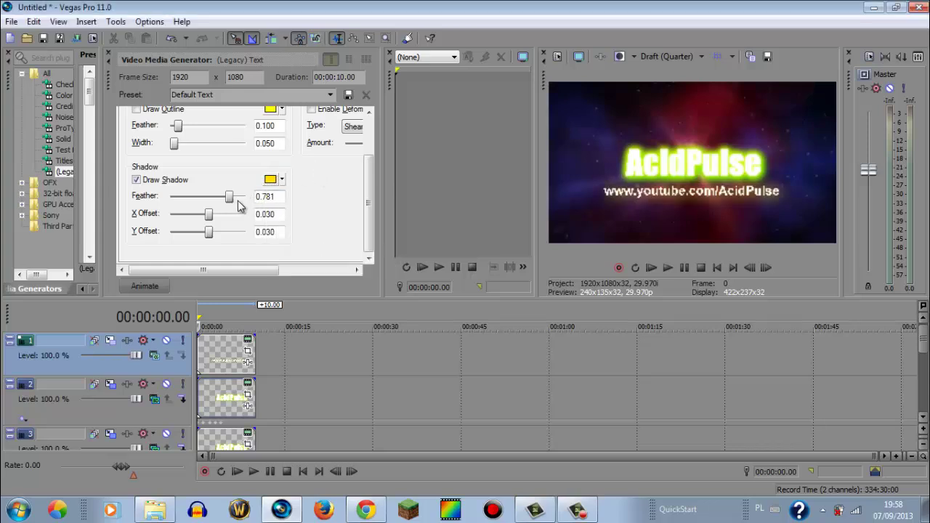
Close the URL text's settings and play the intro from the start, replaying the title rotation to find where it ends
left_click(112, 55)
left_click(653, 269)
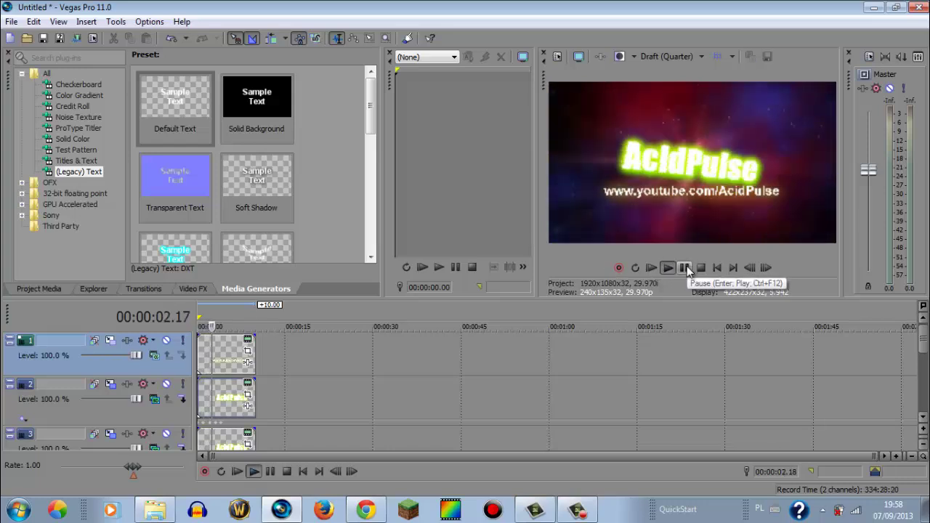
left_click(686, 268)
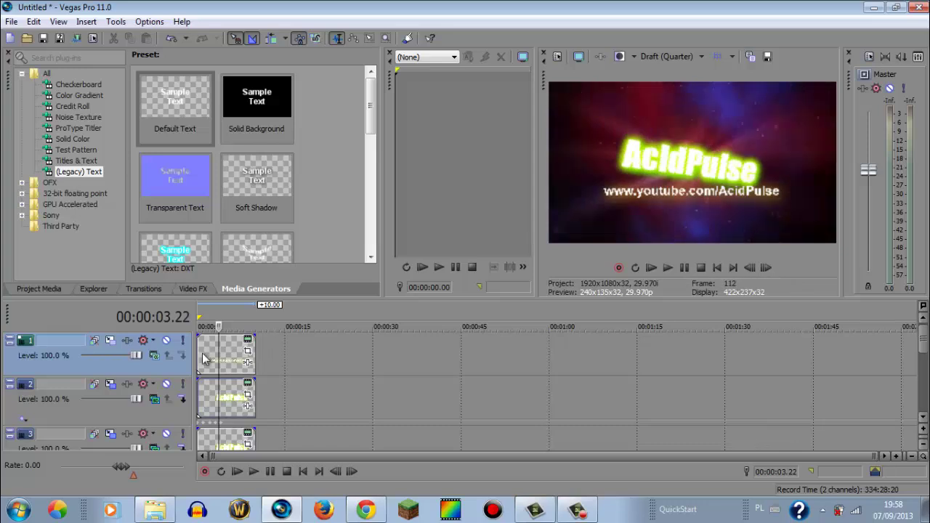
left_click(195, 396)
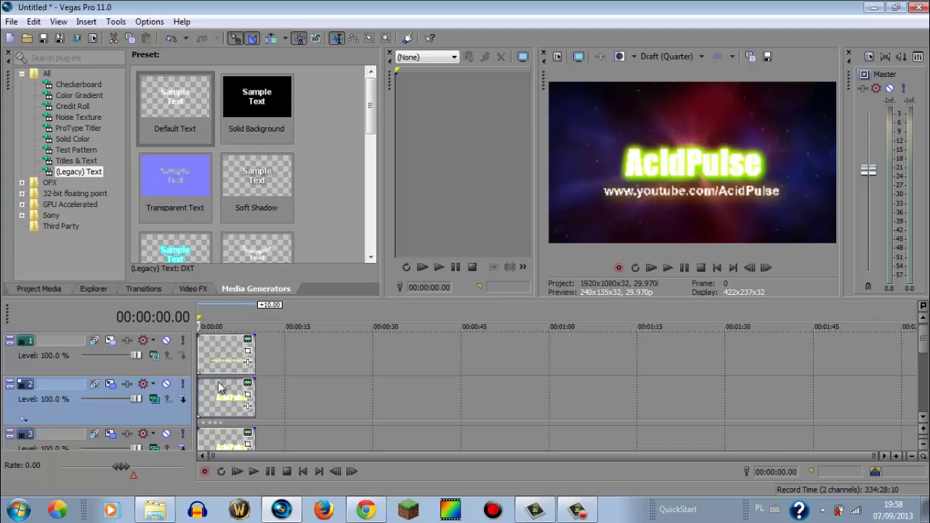
key("space")
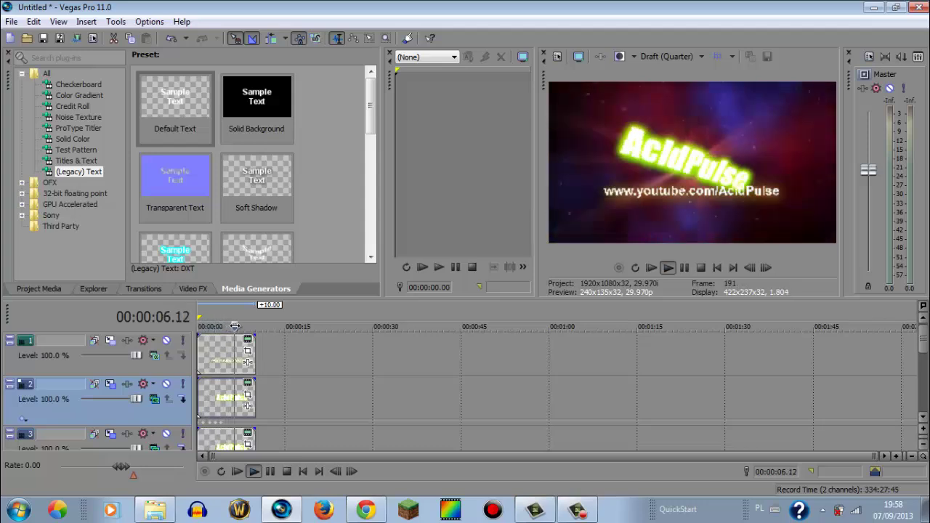
left_click_drag(236, 326, 212, 326)
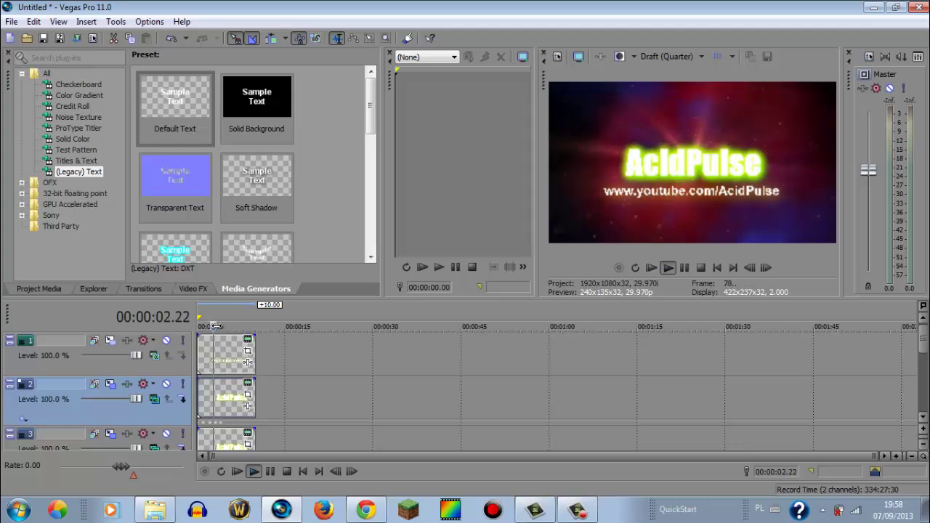
key("space")
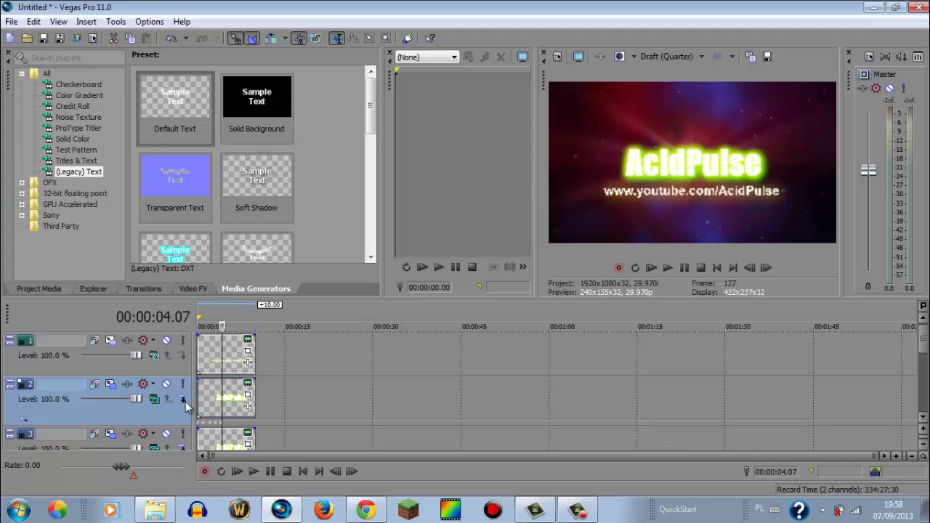
Trim the start of the URL text clip to 00:00:04.20, at the end of the title's rotation
left_click(215, 402)
left_click(667, 268)
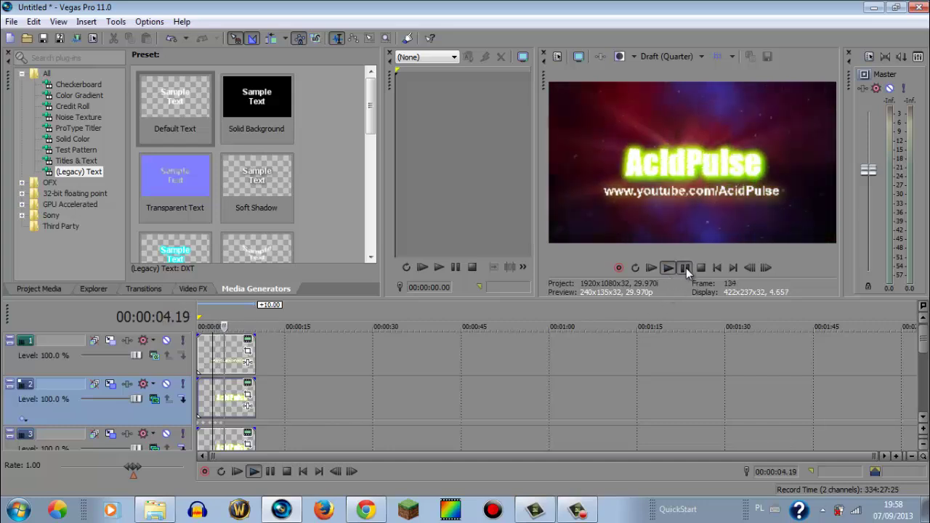
left_click(684, 267)
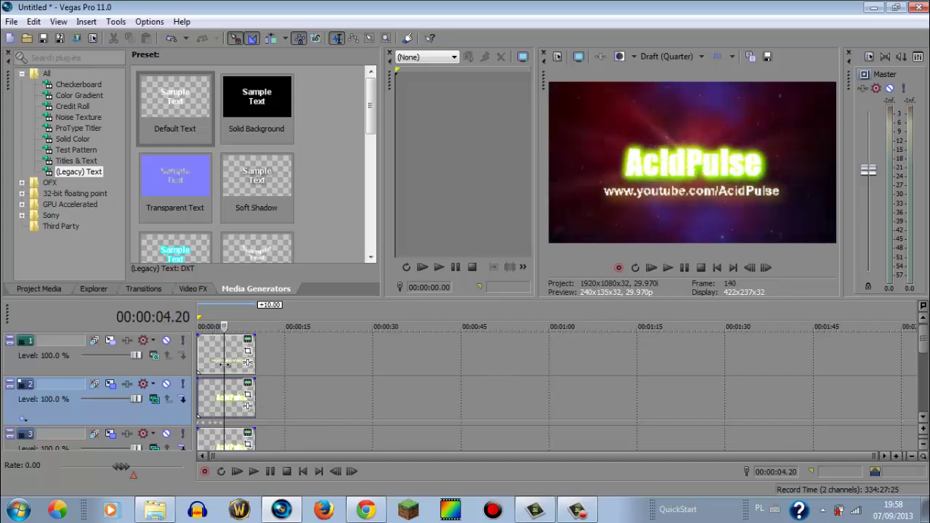
left_click(200, 355)
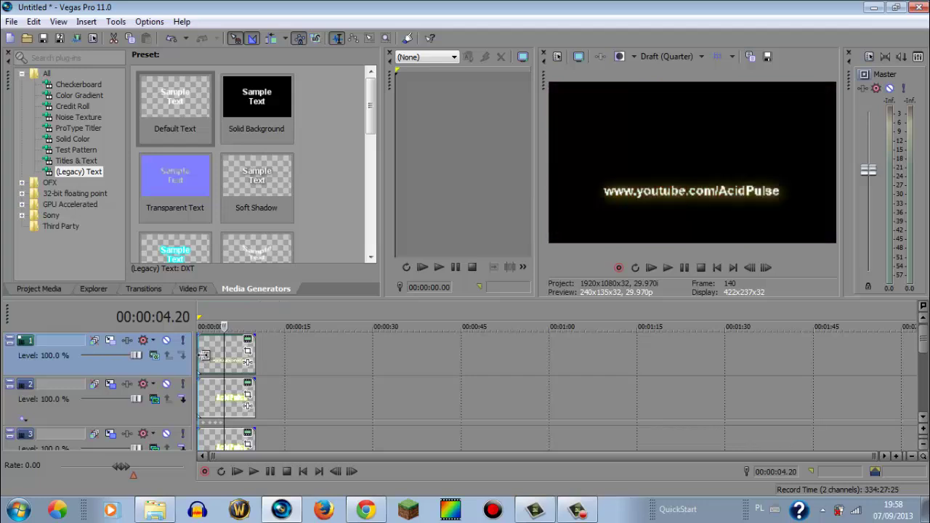
left_click_drag(223, 359, 225, 360)
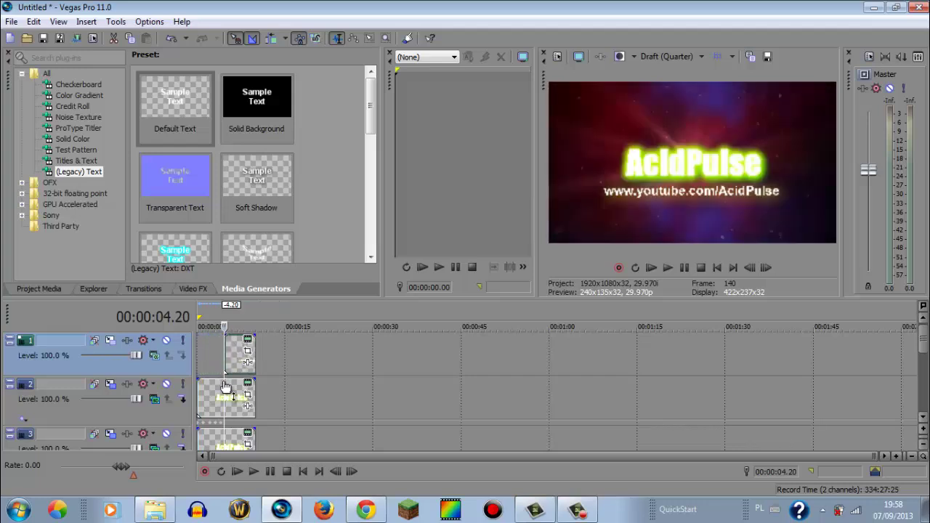
Check playback around the URL clip's beginning and extend its start back to 00:00:04.09
left_click(668, 268)
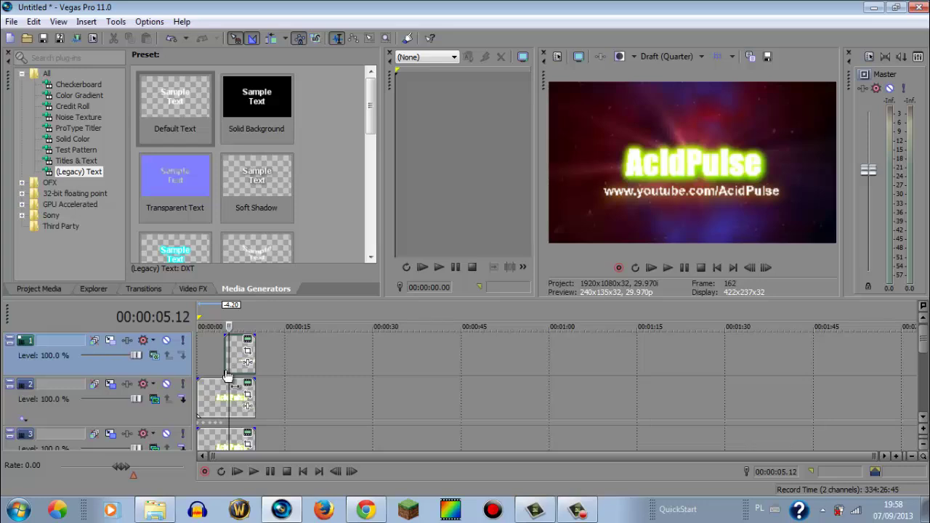
left_click(225, 370)
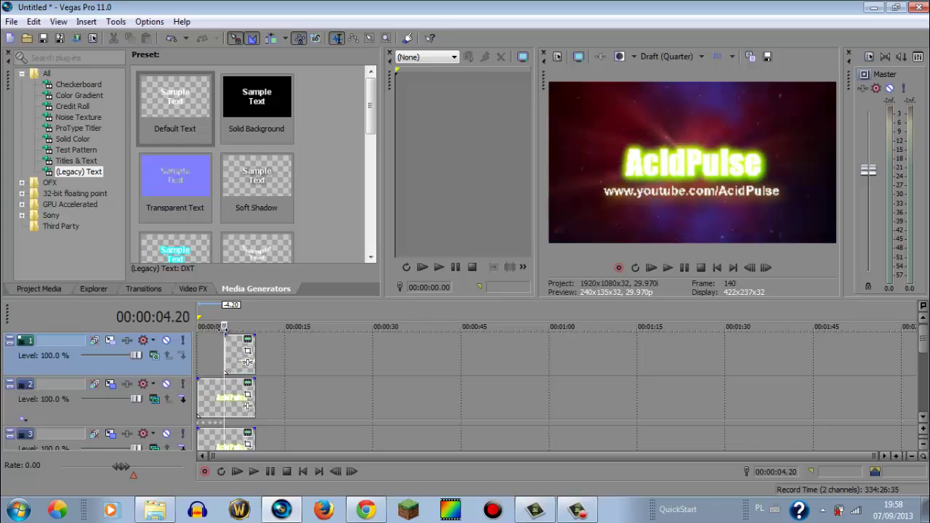
left_click(224, 327)
key("space")
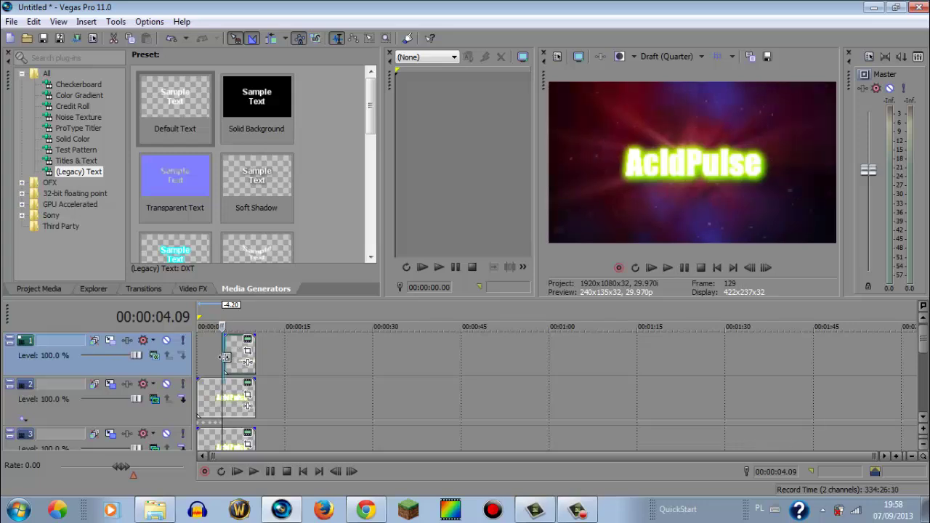
key("space")
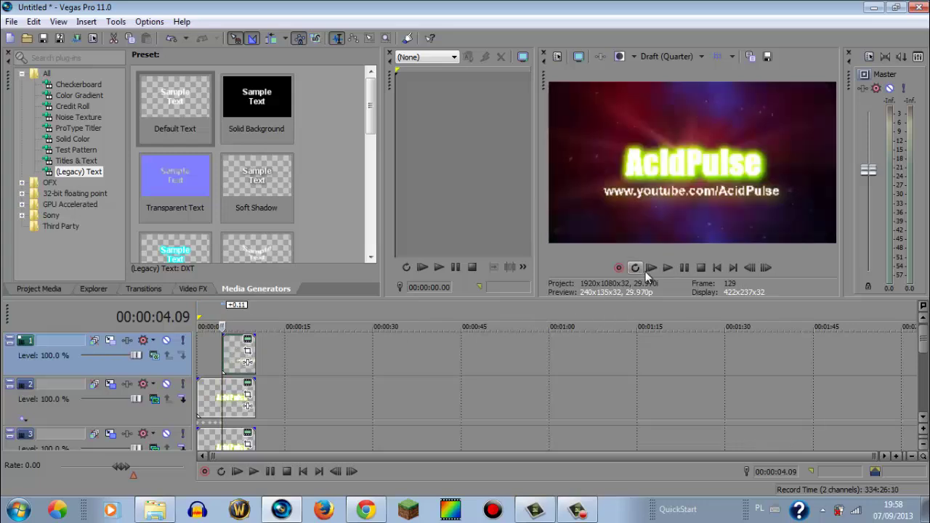
Play the intro from the start to check the URL's timing after the rotation, and return to the timeline's start
left_click(650, 268)
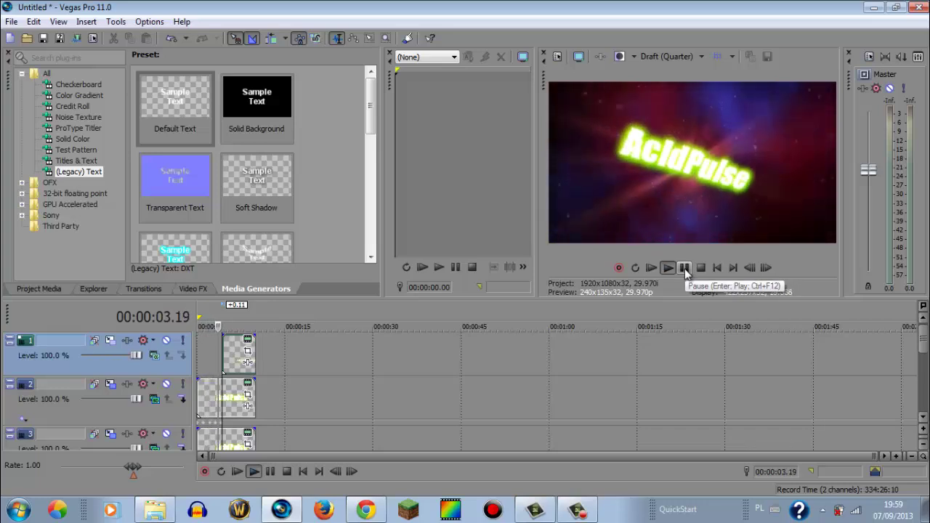
left_click(684, 268)
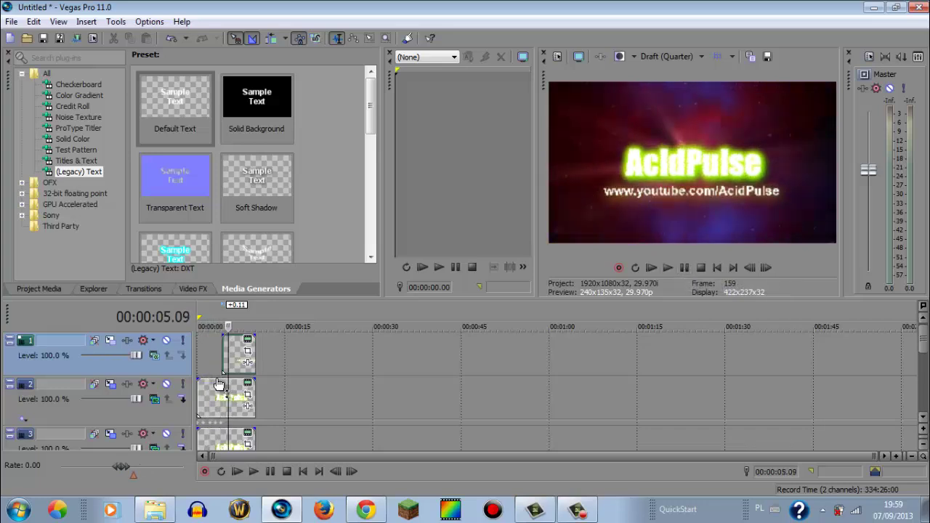
left_click(197, 392)
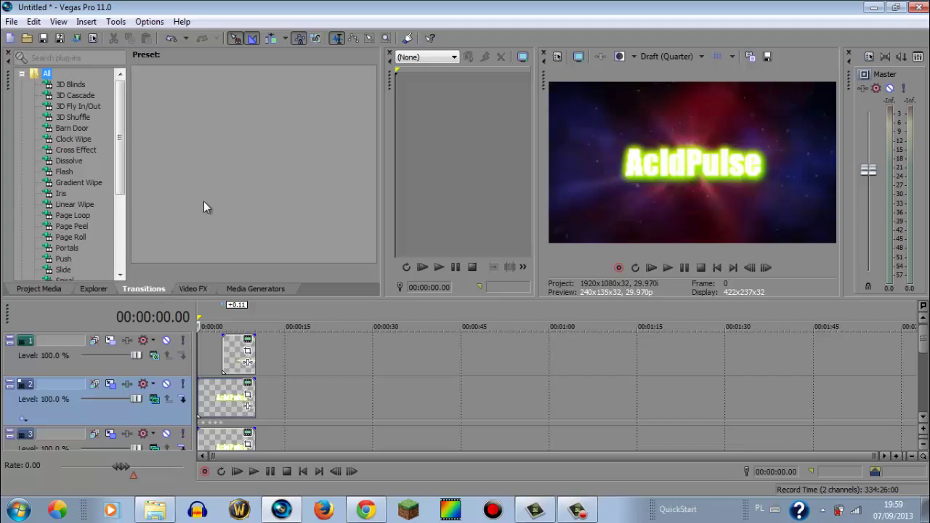
Apply the Barn Door transition with the "Vertical, In, No Border" preset to the start of the URL text clip
left_click(72, 127)
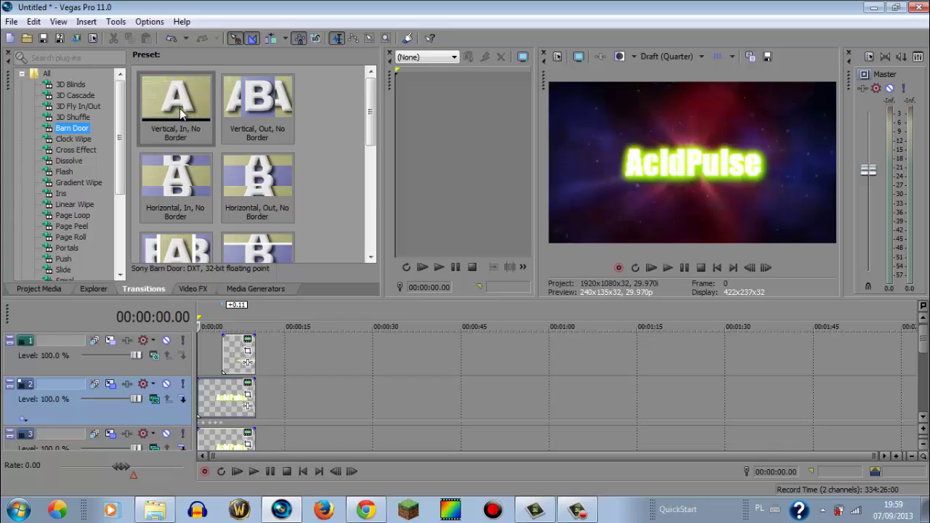
left_click_drag(179, 108, 226, 355)
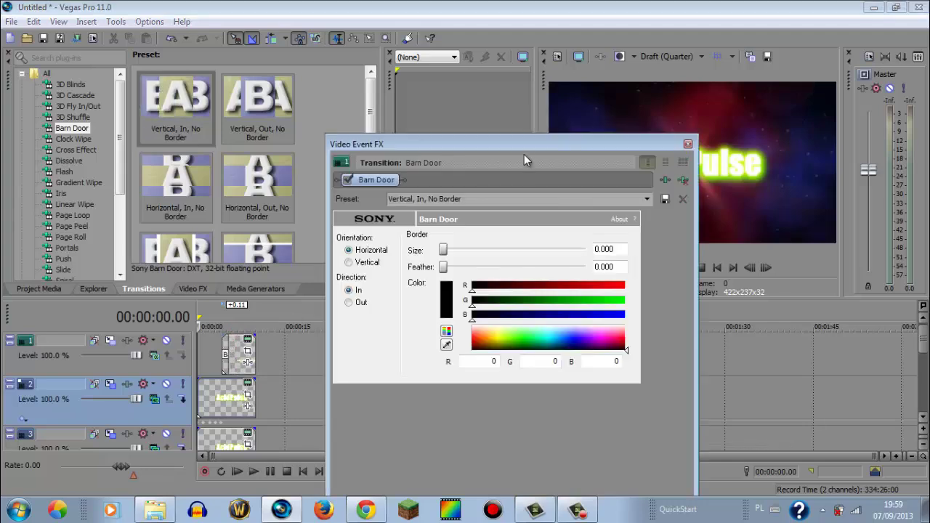
left_click(687, 145)
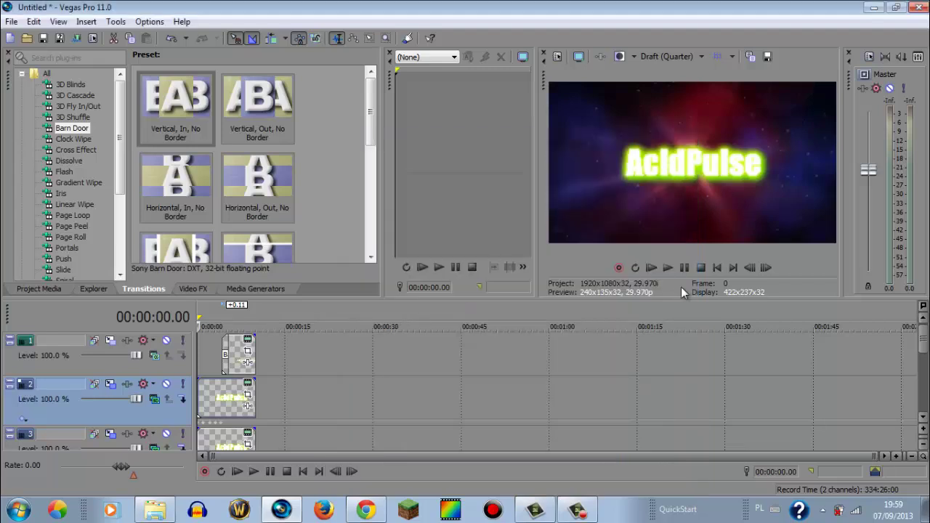
Play the intro from the start to preview the URL's Barn Door transition, and return to the timeline's start
left_click(651, 269)
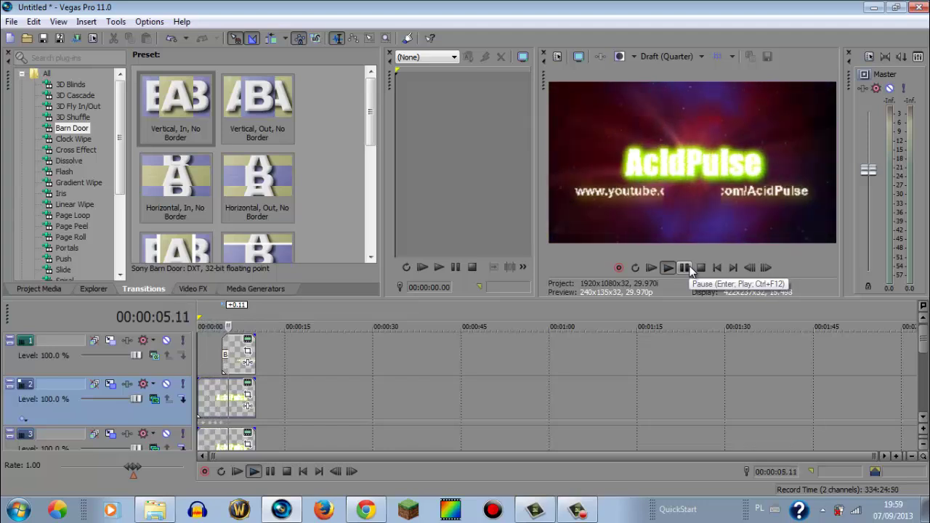
left_click(689, 267)
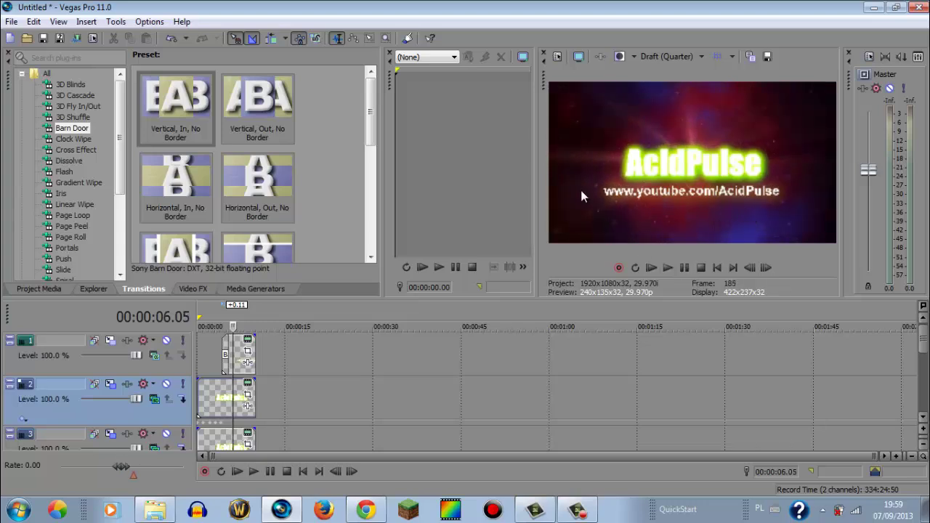
left_click(197, 390)
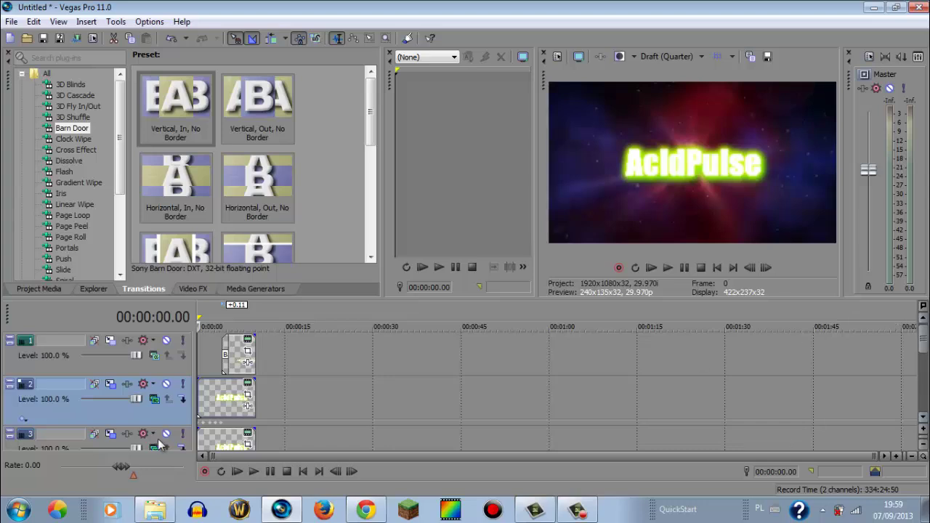
Add a Default Text clip on a new top track, starting at about 00:00:05.09, and delete its sample text
left_click(243, 288)
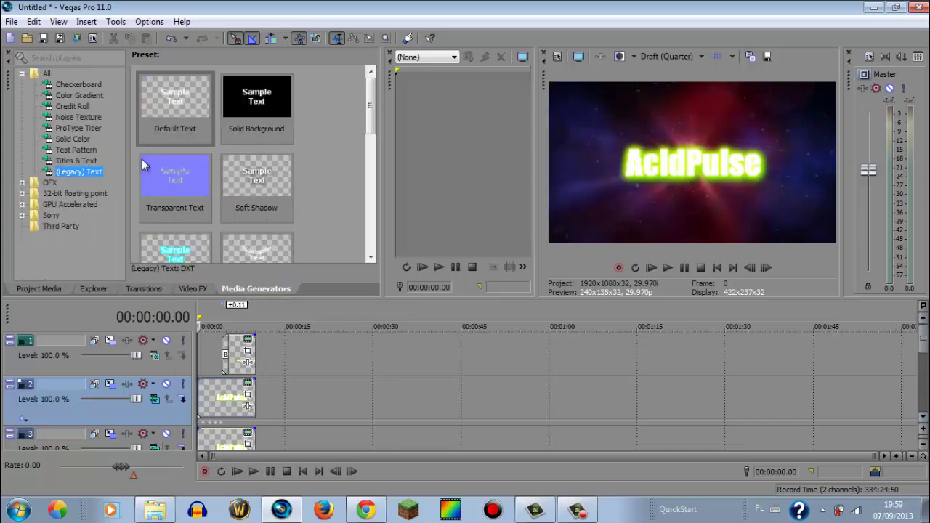
left_click_drag(187, 99, 235, 367)
left_click(227, 384)
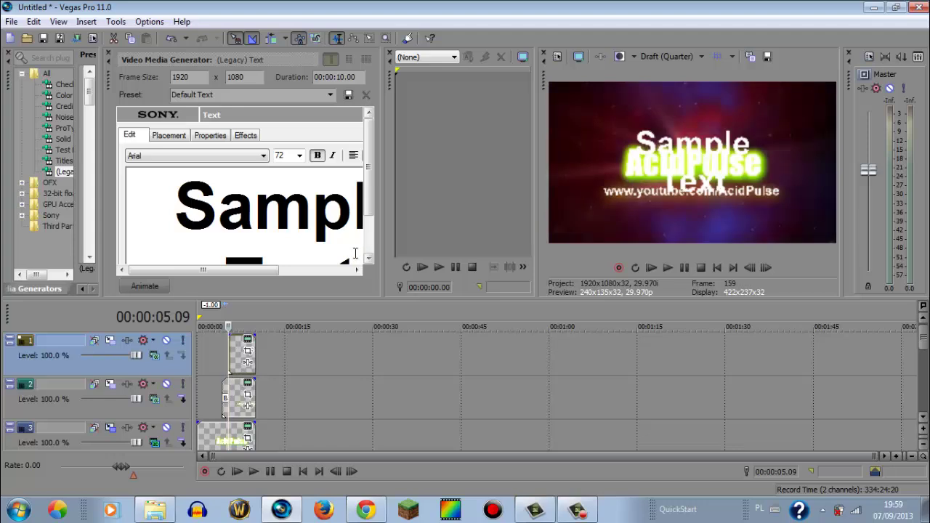
left_click_drag(340, 241, 161, 157)
key("Delete")
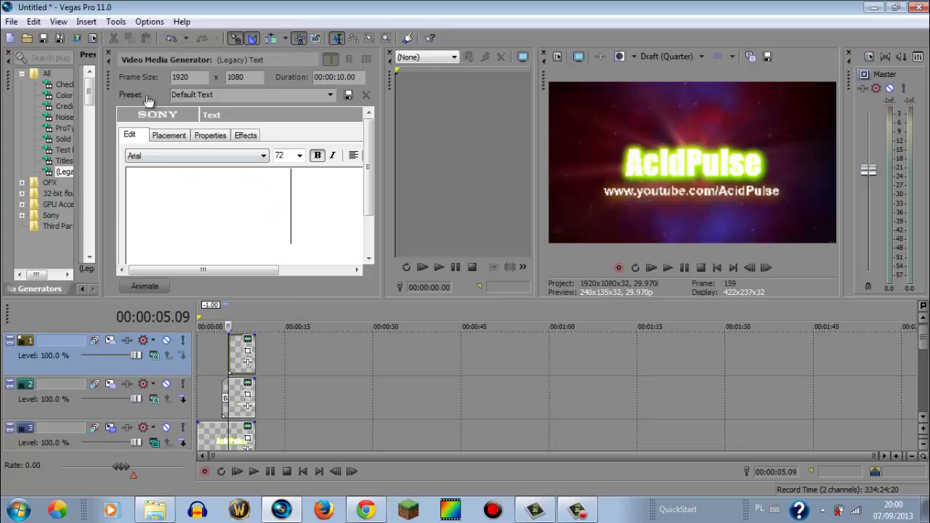
left_click(108, 56)
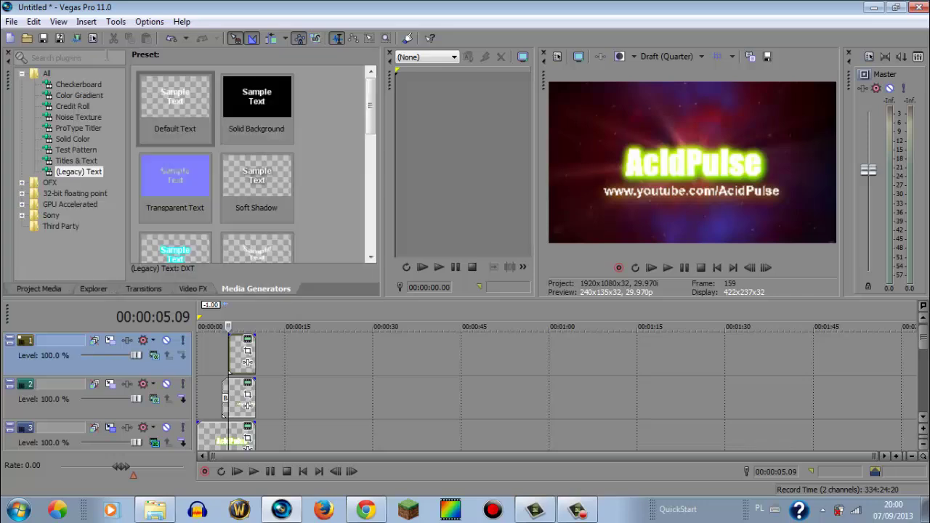
Apply the Hard Flash transition to the blank text clip's start and extend that start by 1 second to match the URL clip
left_click(151, 290)
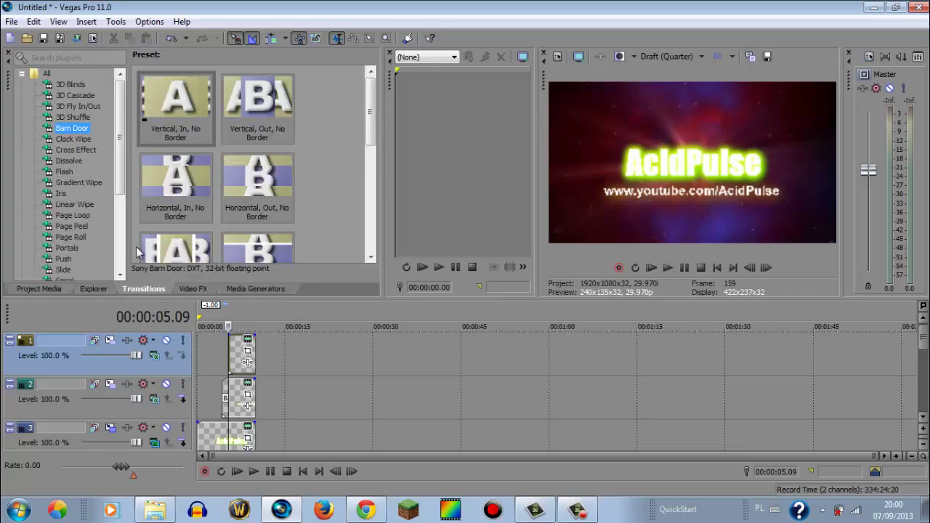
left_click(64, 172)
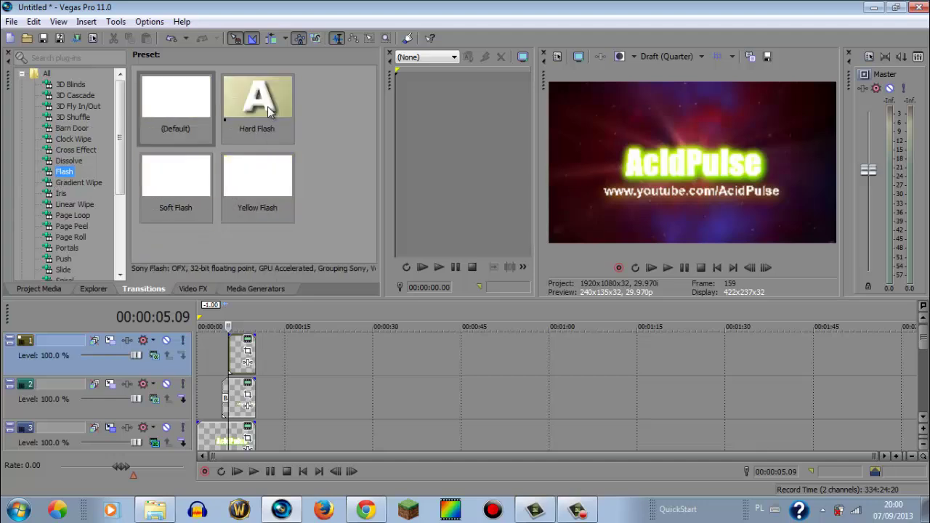
left_click_drag(269, 110, 234, 361)
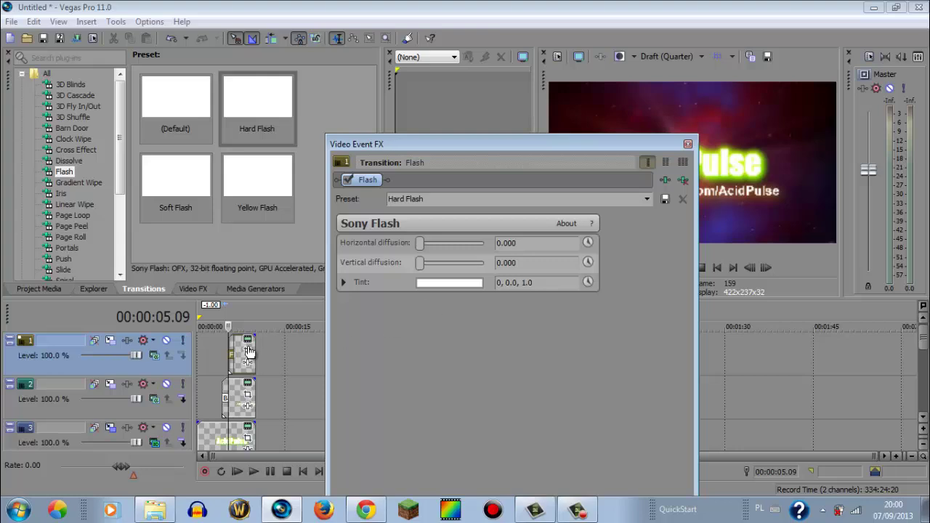
left_click_drag(228, 351, 224, 352)
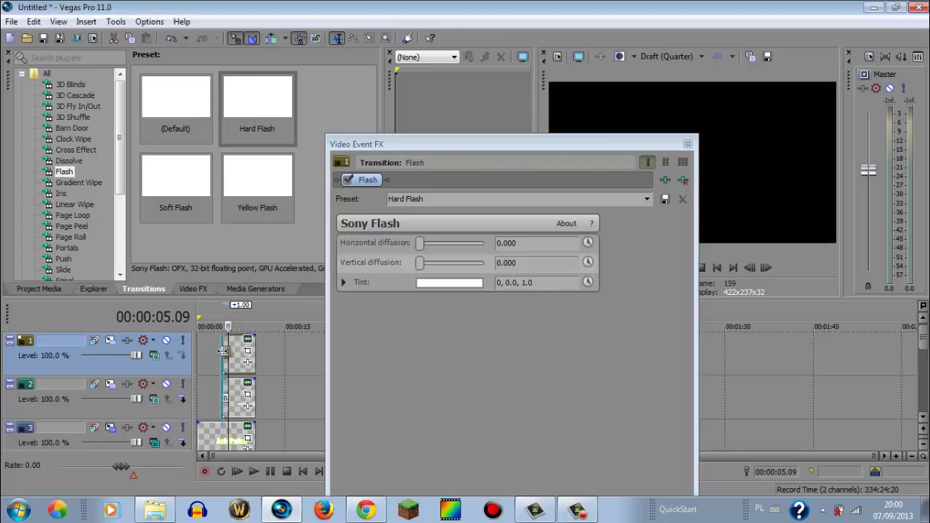
left_click(688, 144)
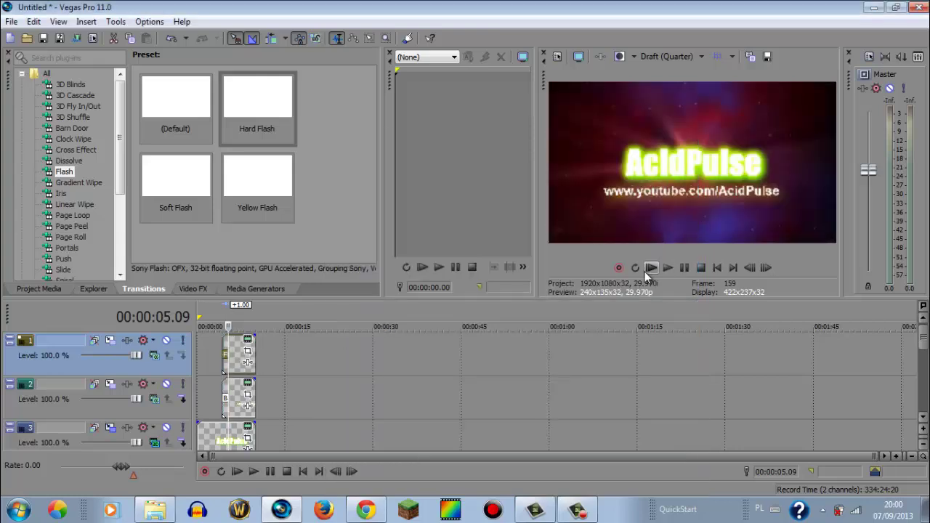
Play the intro from the start to preview the Hard Flash with the URL's entrance, and return to the timeline's start
left_click(646, 269)
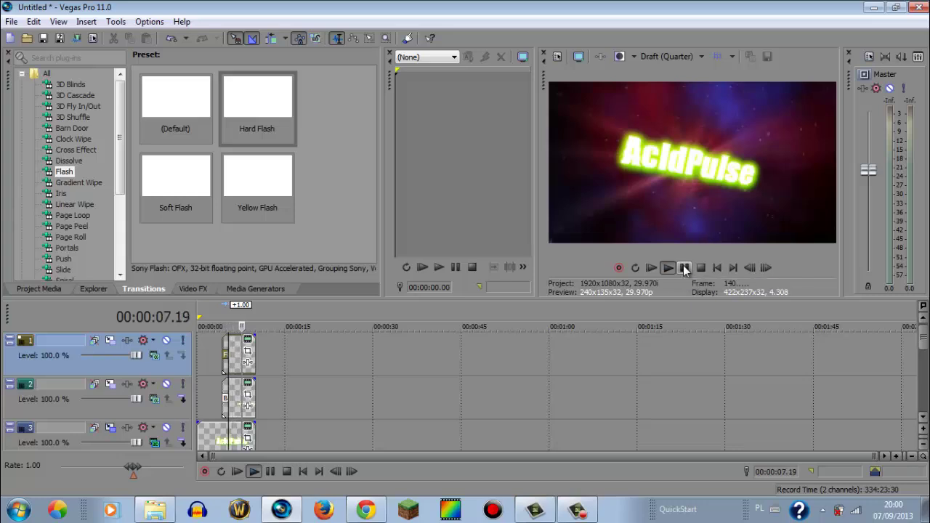
left_click(685, 269)
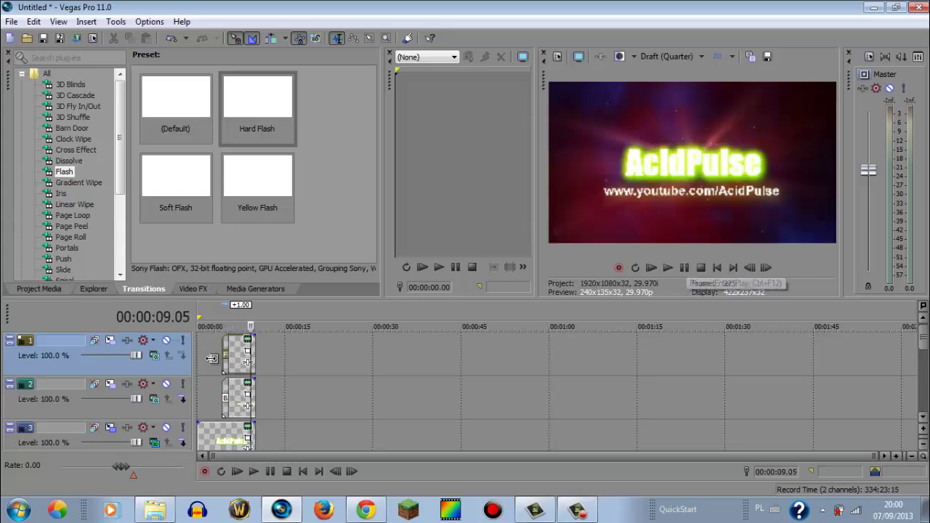
key("ctrl+Home")
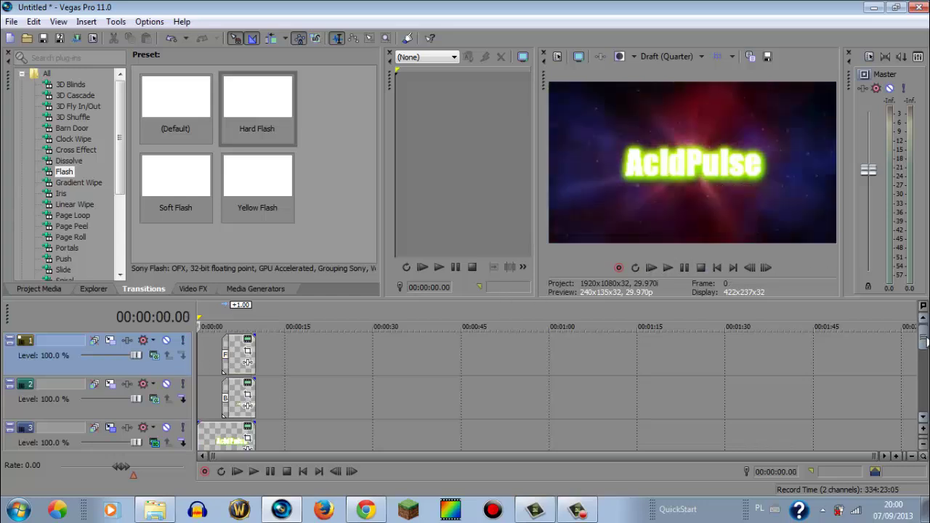
Add the "~Crazy Bass 2012~" audio file from the Materials folder to a new track below the background video
mouse_move(922, 343)
left_mouse_down()
mouse_move(922, 364)
mouse_move(920, 340)
left_mouse_up()
left_click_drag(926, 366, 928, 402)
left_click(154, 511)
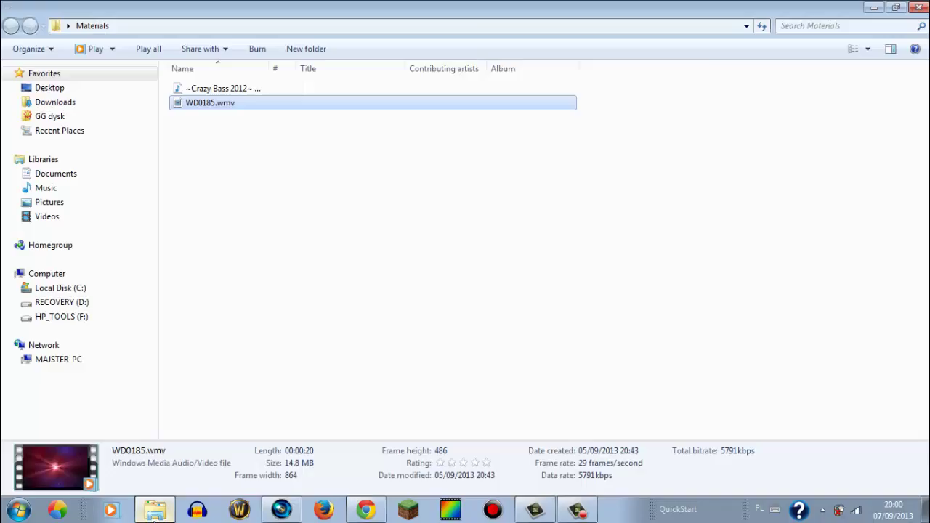
left_click_drag(206, 90, 349, 401)
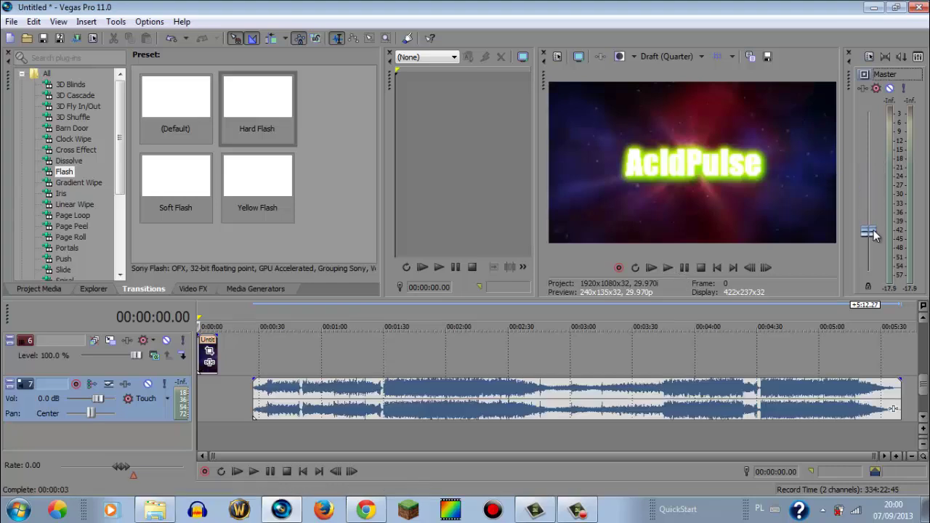
Play the music from about 00:01:28.02, split it at about 00:01:29.13, and delete the part before the split
left_click(380, 392)
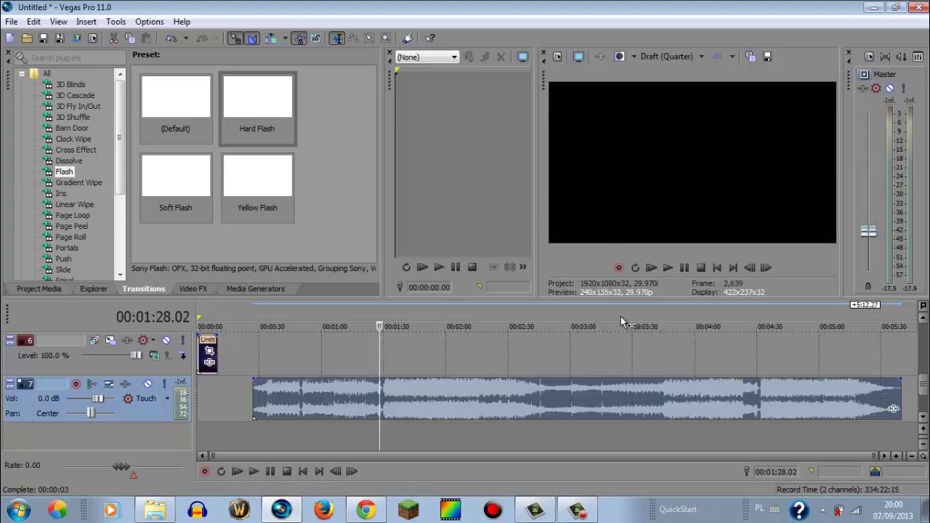
left_click(667, 268)
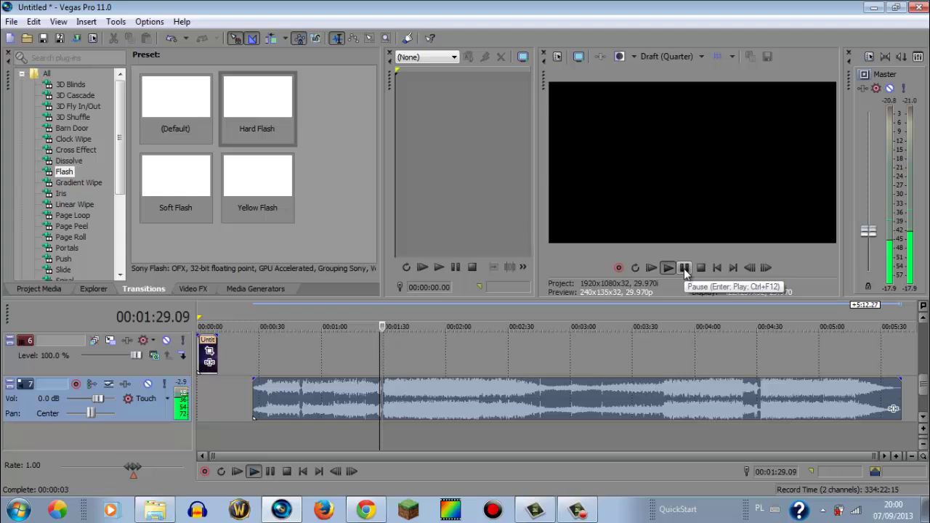
key("Return")
key("s")
right_click(325, 409)
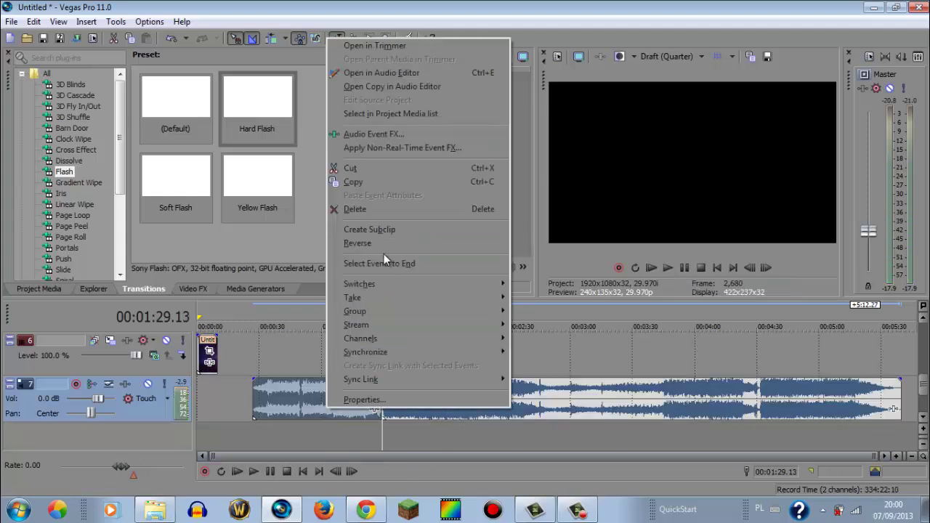
left_click(356, 209)
Play the remaining music, split it at about 00:01:38.01, and delete the part after the split
left_click(667, 268)
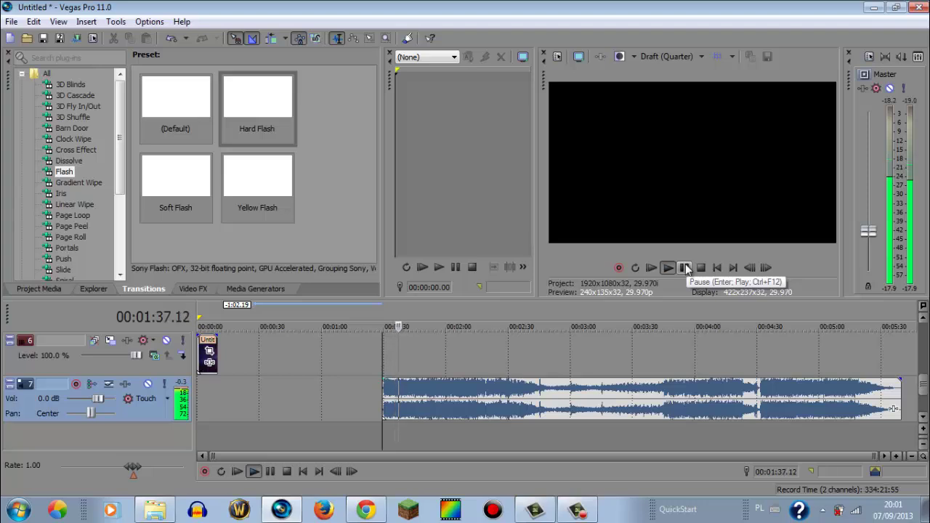
left_click(685, 268)
key("s")
right_click(467, 402)
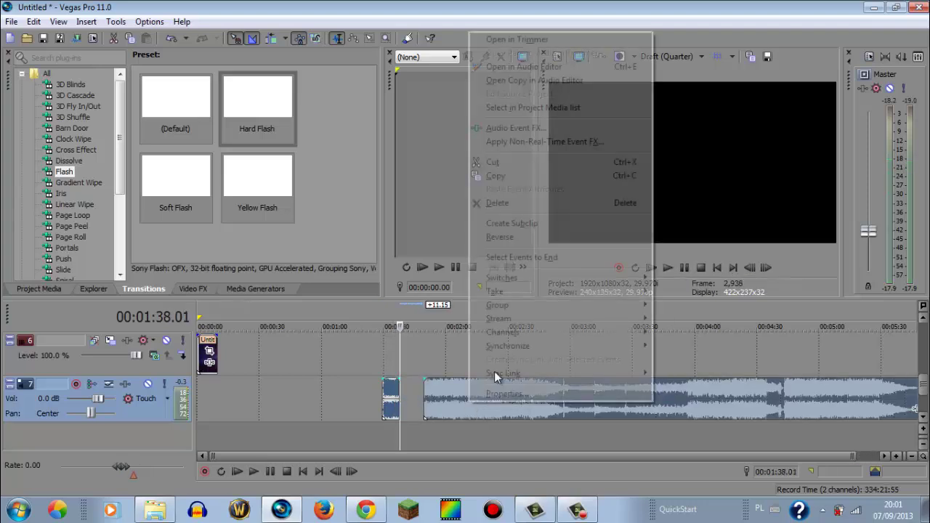
left_click(508, 204)
Move the remaining music clip to the timeline's start and extend its end to match the background video's end
mouse_move(392, 413)
left_mouse_down()
mouse_move(254, 380)
mouse_move(195, 379)
left_mouse_up()
left_click_drag(396, 406, 218, 397)
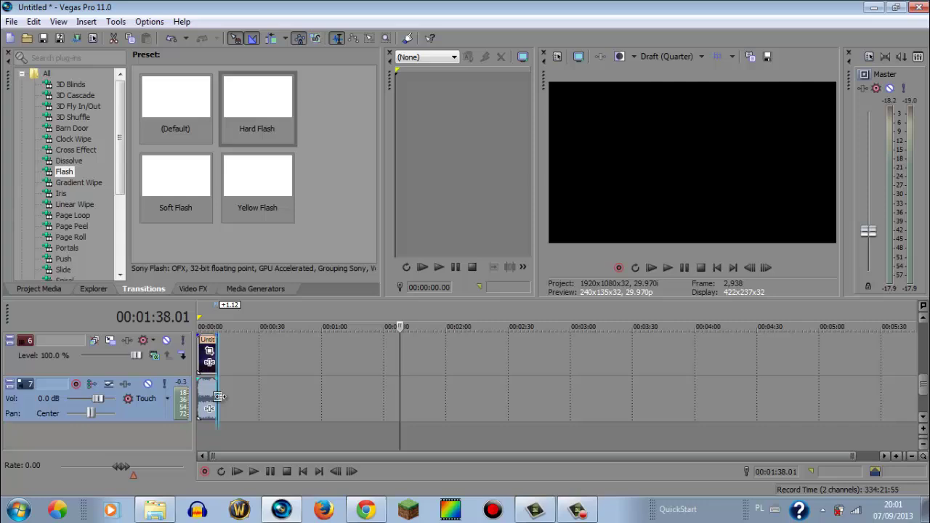
left_click(294, 444)
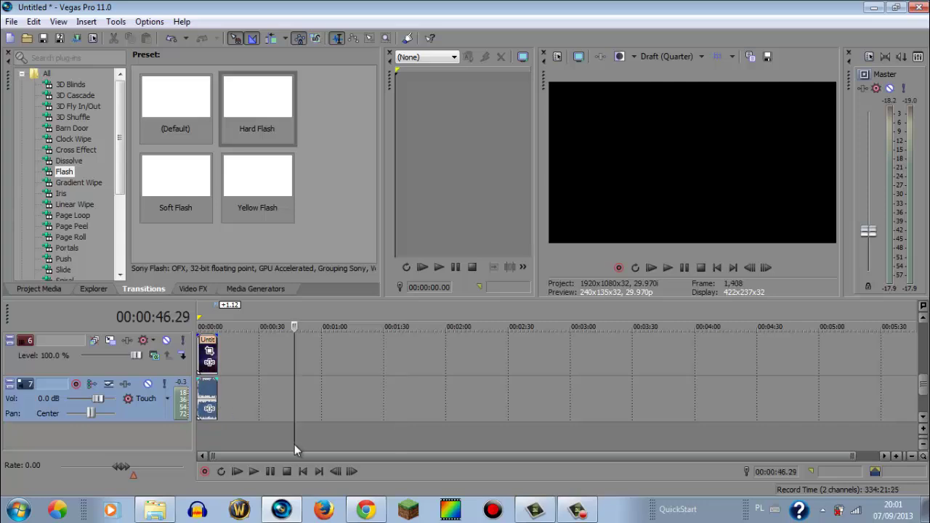
Play the intro from the timeline's start to preview it with the trimmed music
left_click(198, 383)
mouse_move(924, 383)
left_mouse_down()
mouse_move(924, 338)
mouse_move(927, 399)
mouse_move(925, 338)
mouse_move(922, 392)
left_mouse_up()
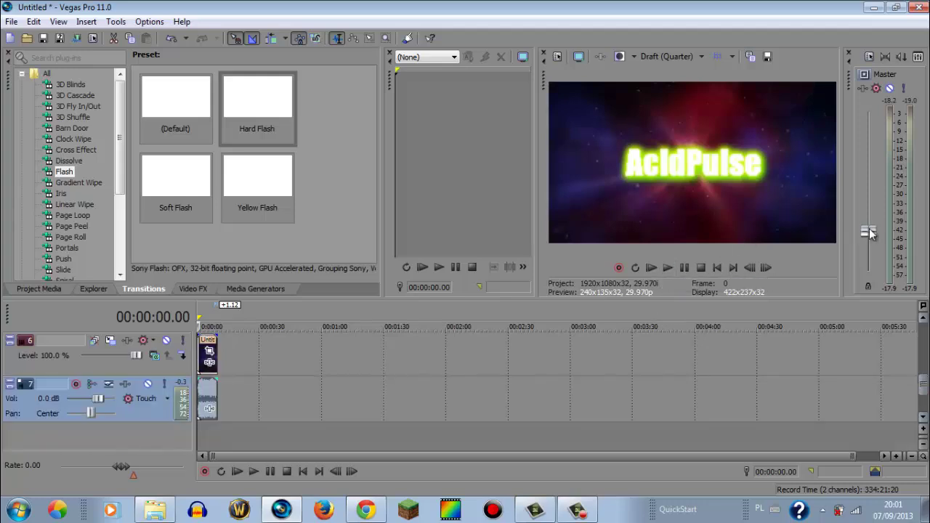
left_click(668, 268)
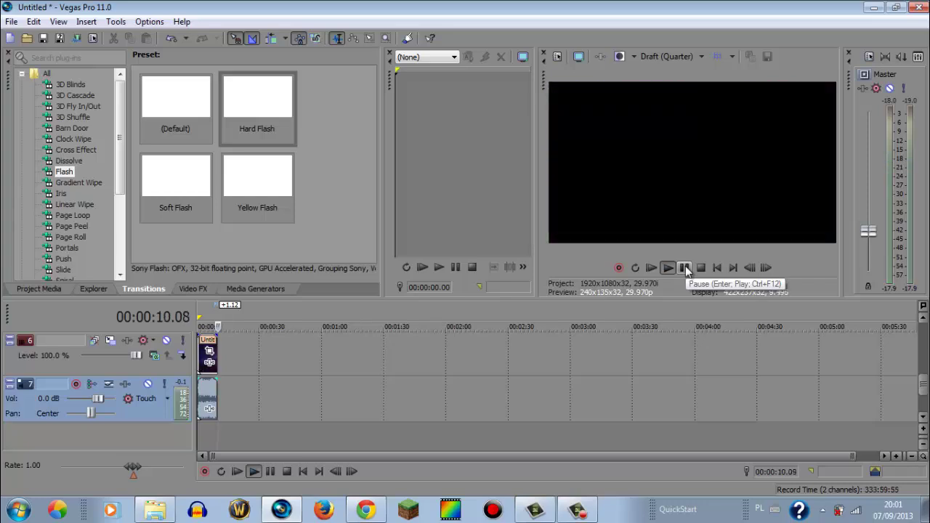
left_click(685, 268)
Add fade-ins and fade-outs to the music clip, with an offset of about 3 seconds, the background video, and the track 5 clip
left_click(261, 391)
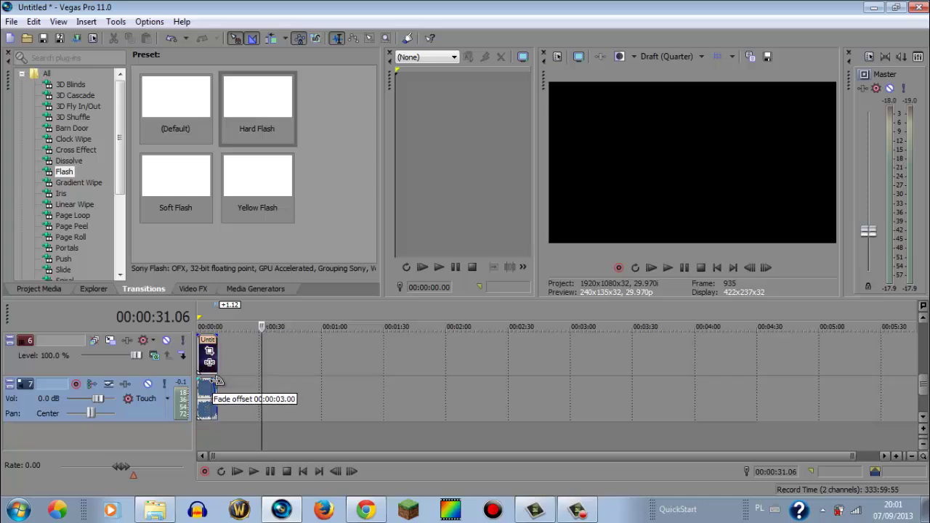
left_click_drag(201, 378, 204, 380)
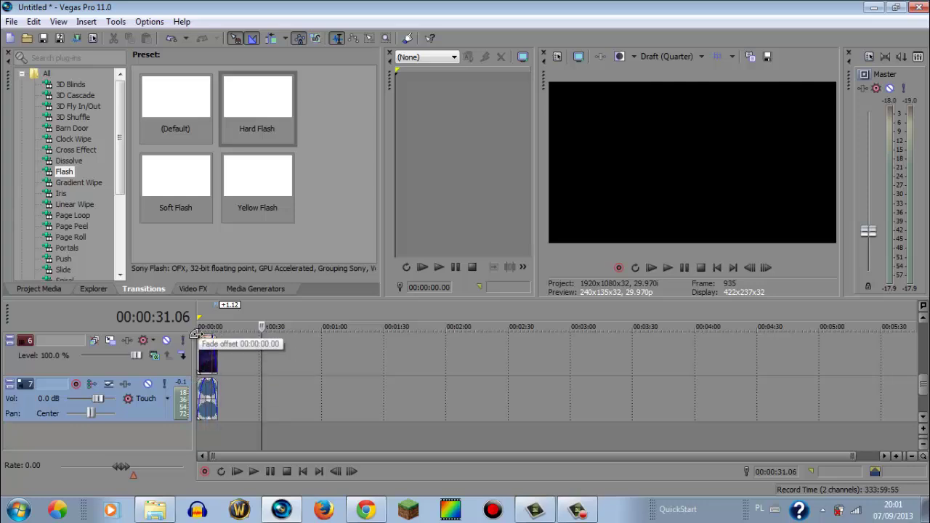
left_click_drag(921, 399, 923, 386)
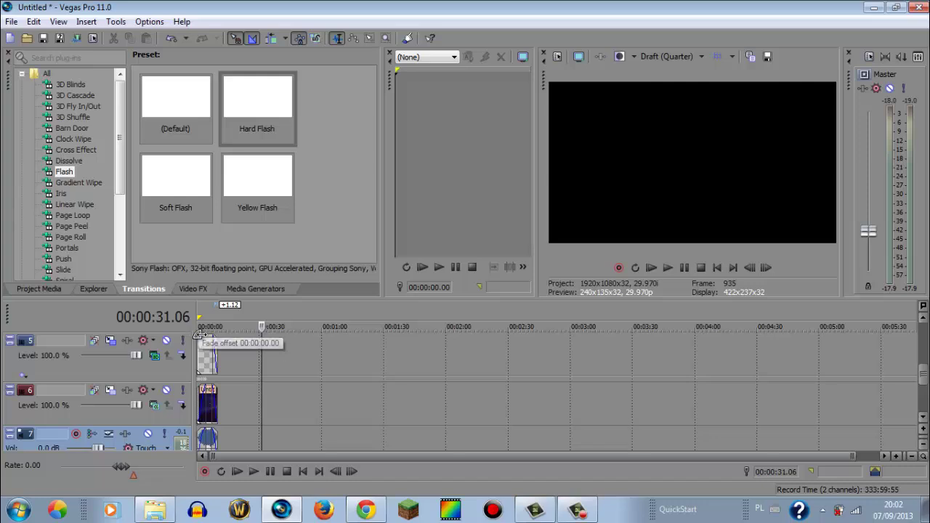
left_click_drag(197, 334, 204, 335)
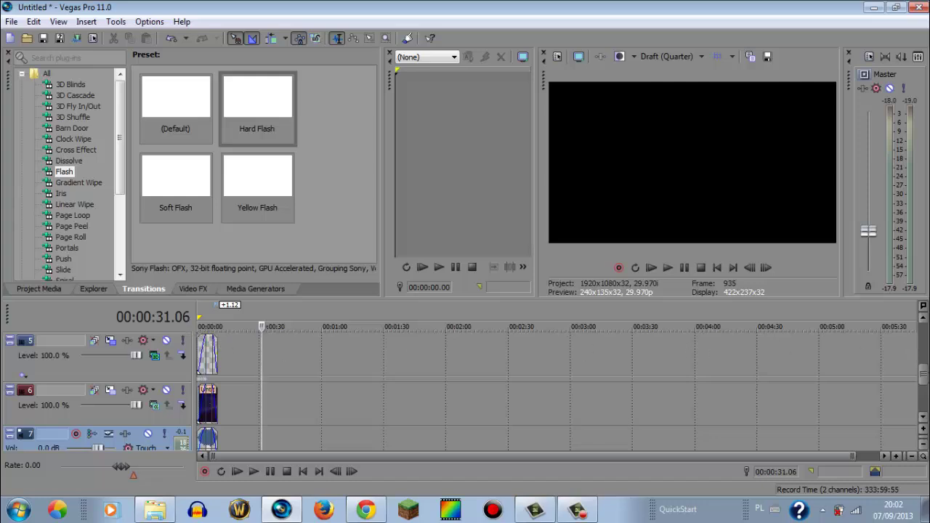
Add fade-ins and fade-outs to the clips on tracks 4 and 3, and a fade-out to the URL clip on track 2
left_click_drag(923, 379, 919, 363)
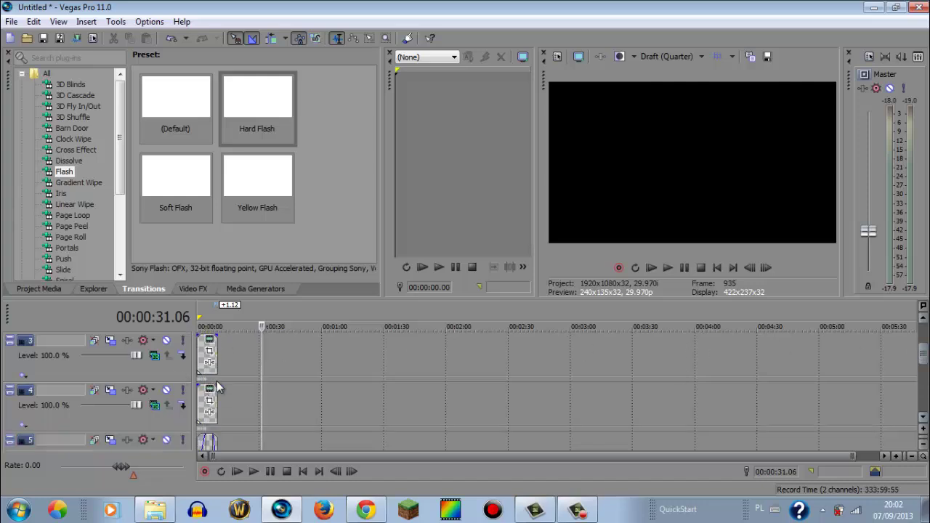
left_click_drag(211, 386, 201, 384)
left_click_drag(923, 372, 923, 360)
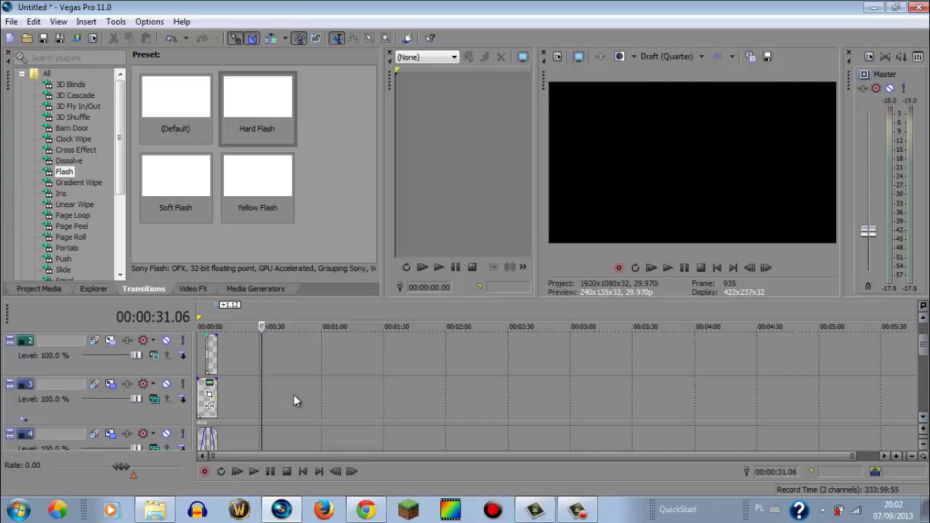
left_click_drag(218, 383, 204, 381)
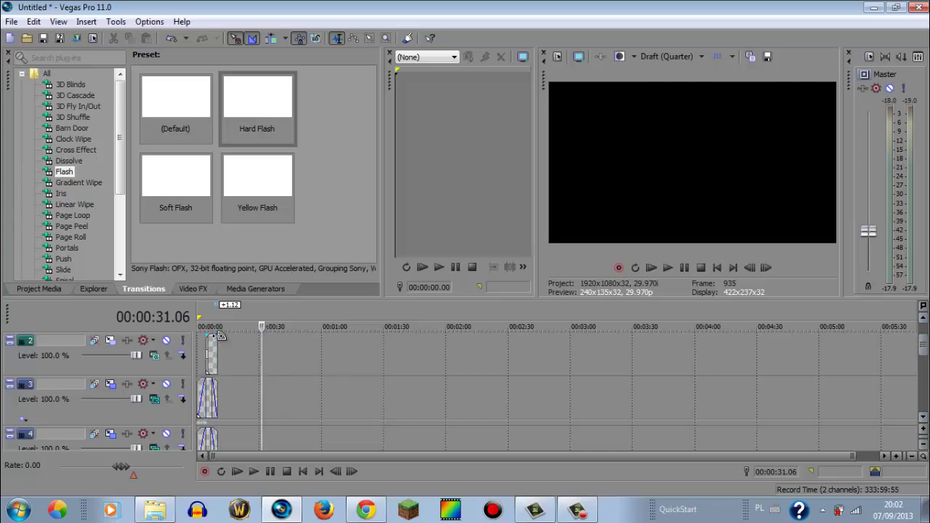
left_click_drag(212, 335, 213, 337)
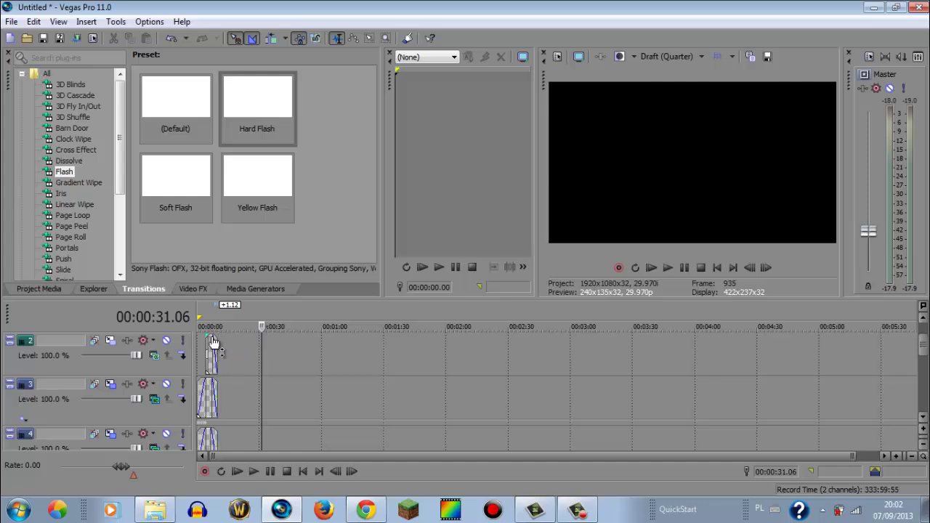
Play the intro from start to end to preview the fades, and return to the timeline's start
left_click(668, 267)
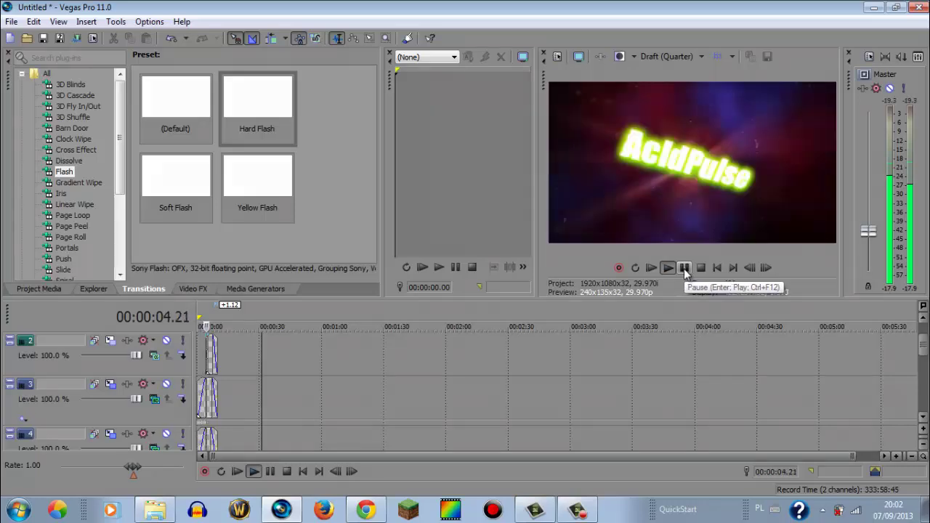
left_click(684, 269)
left_click(670, 268)
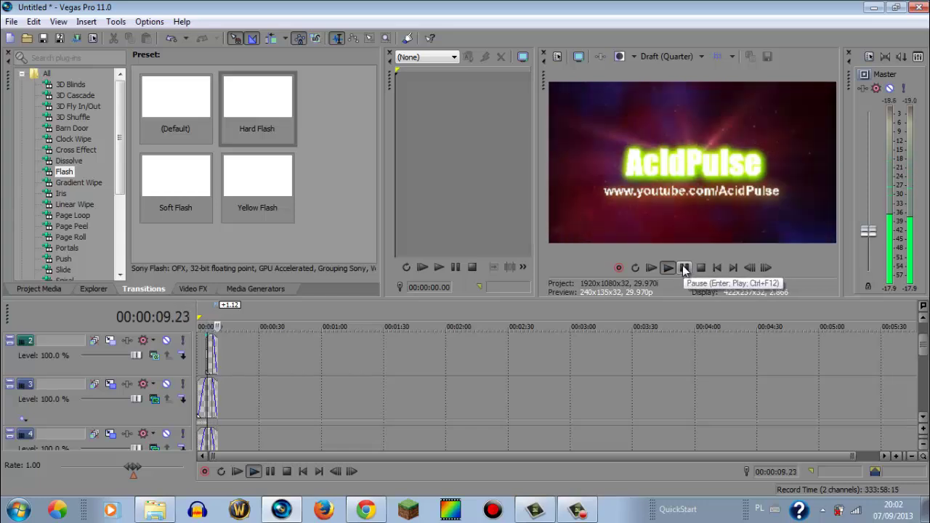
left_click(686, 268)
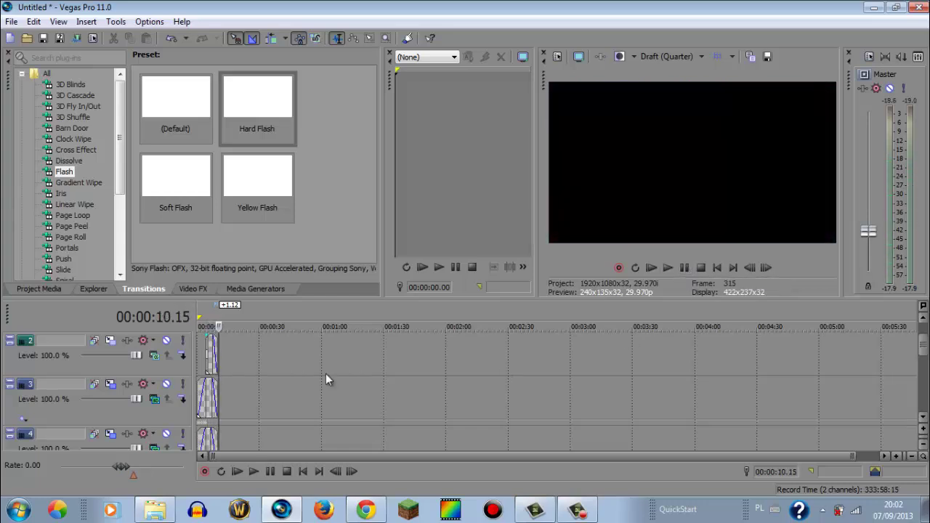
left_click(200, 367)
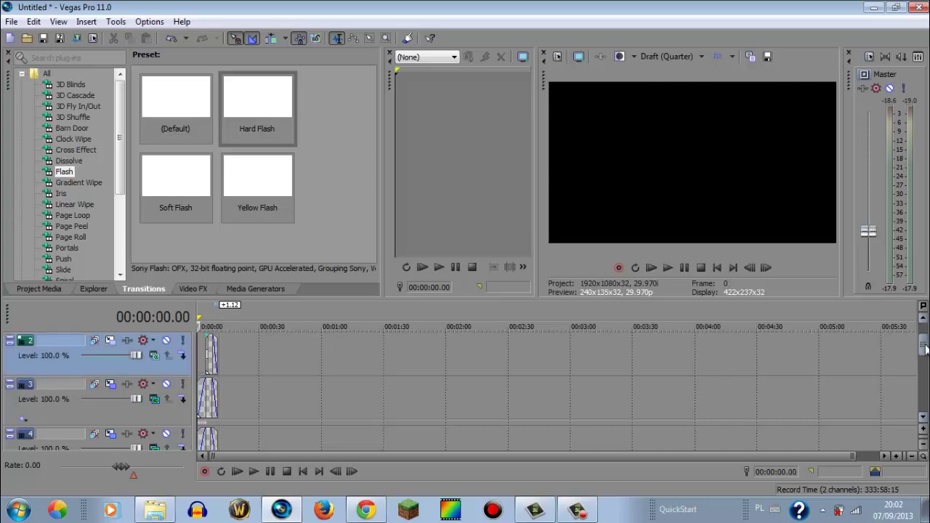
left_click_drag(925, 349, 922, 307)
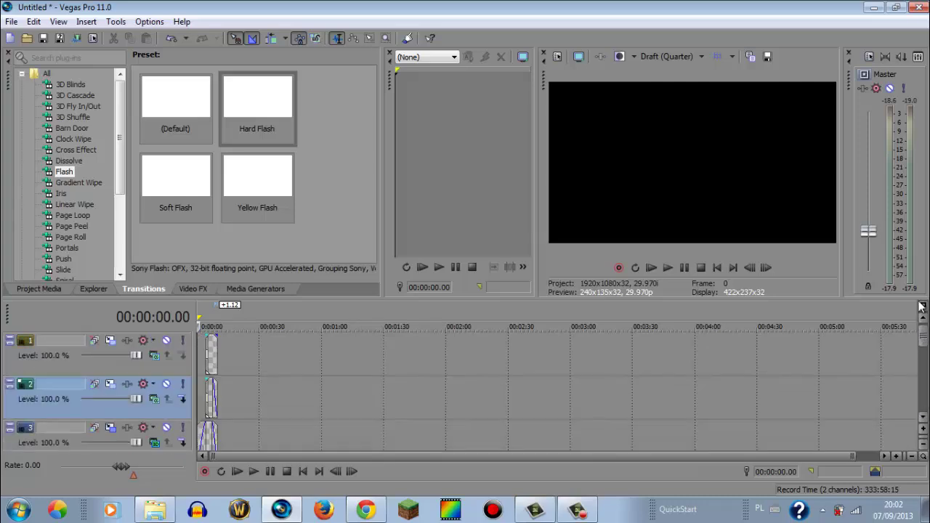
Start rendering the project as Windows Media Video and examine the audio settings of the YT HD 720p template
left_click(12, 21)
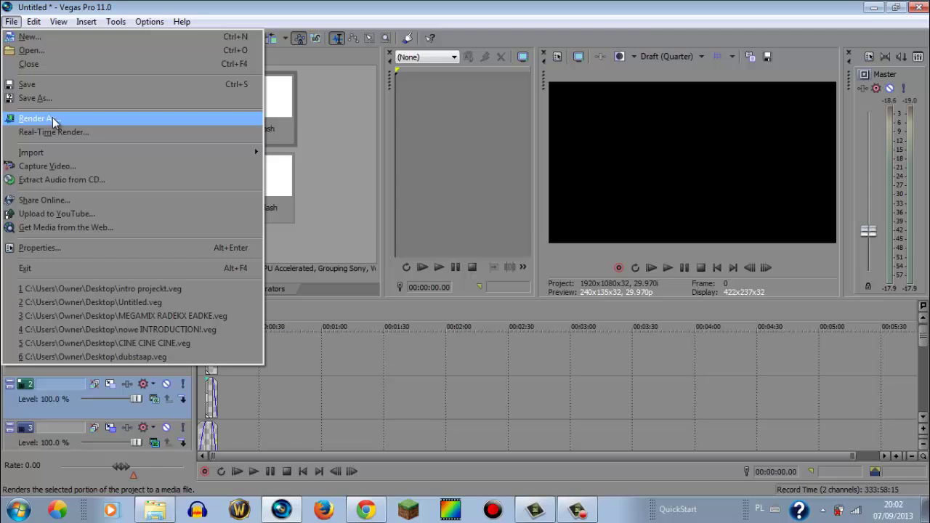
left_click(52, 120)
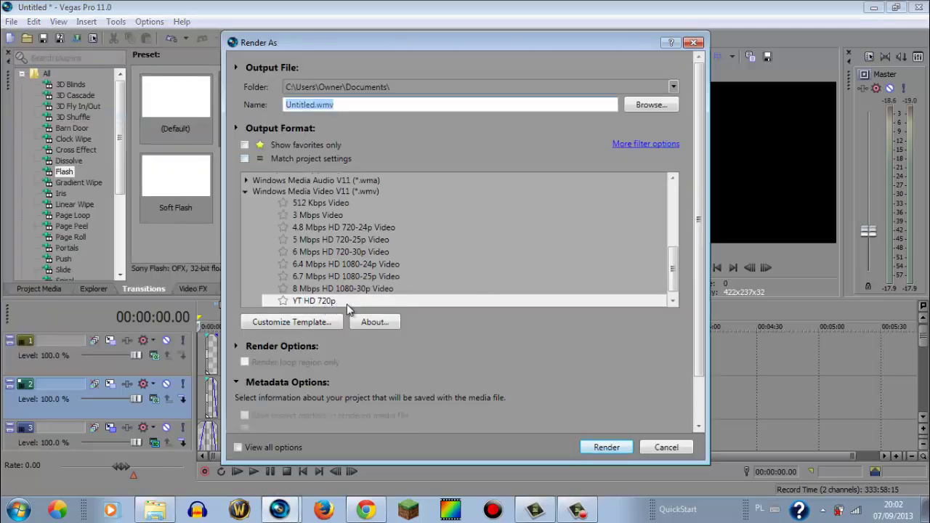
left_click(340, 323)
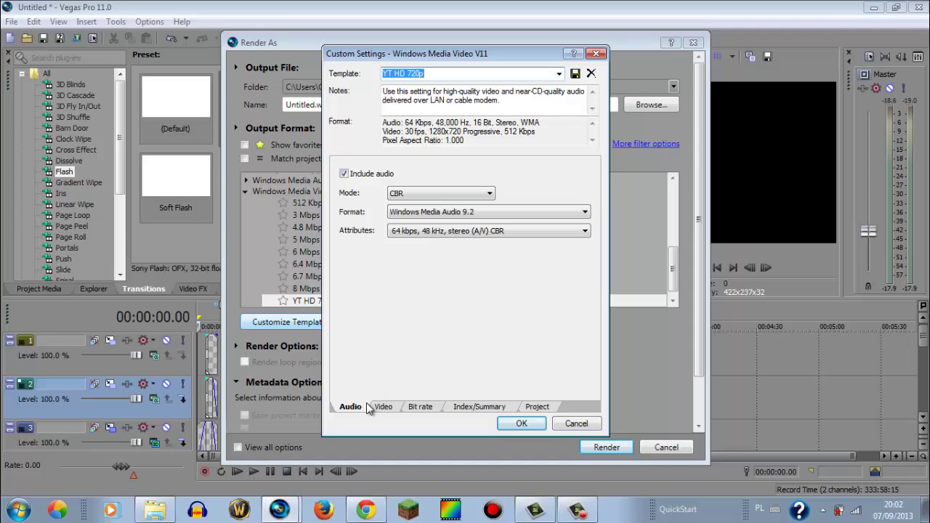
left_click_drag(517, 55, 520, 48)
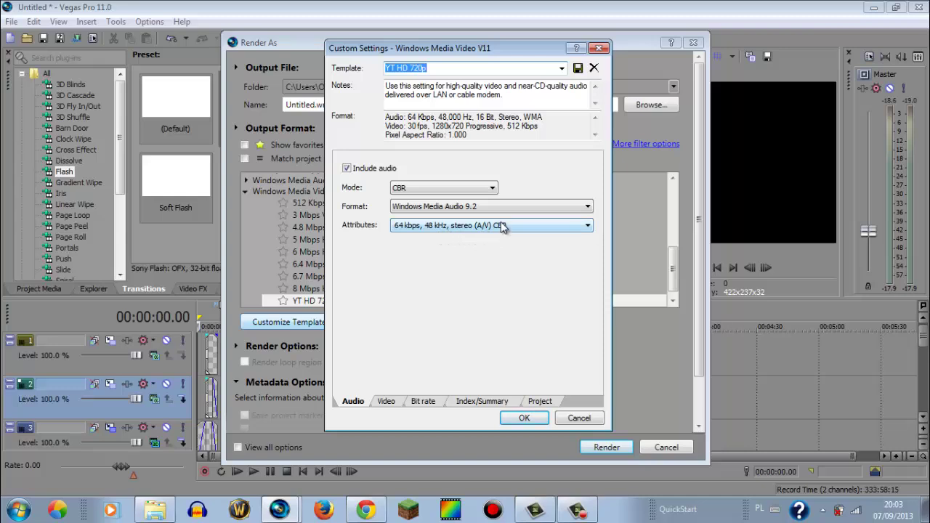
Review the template's video, bit rate, index/summary and project settings, accept them, and close the render dialog without rendering
left_click(386, 401)
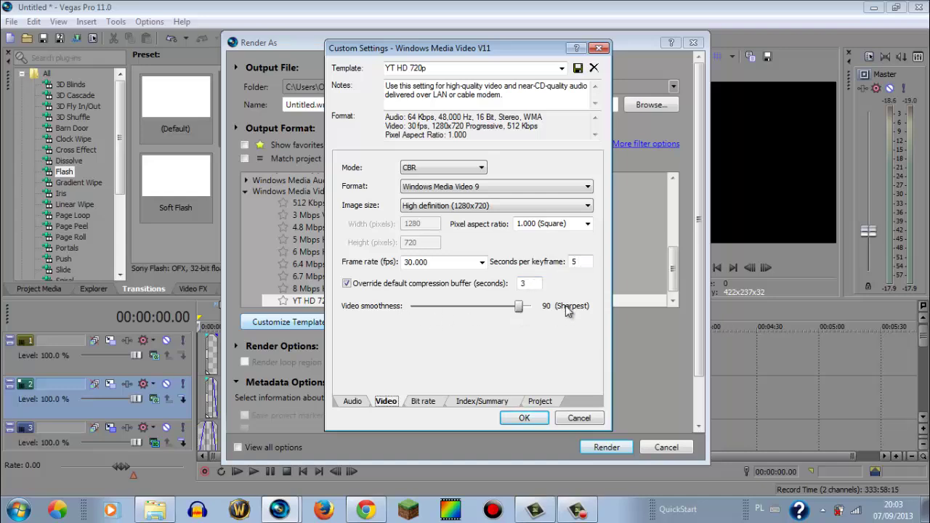
left_click(423, 401)
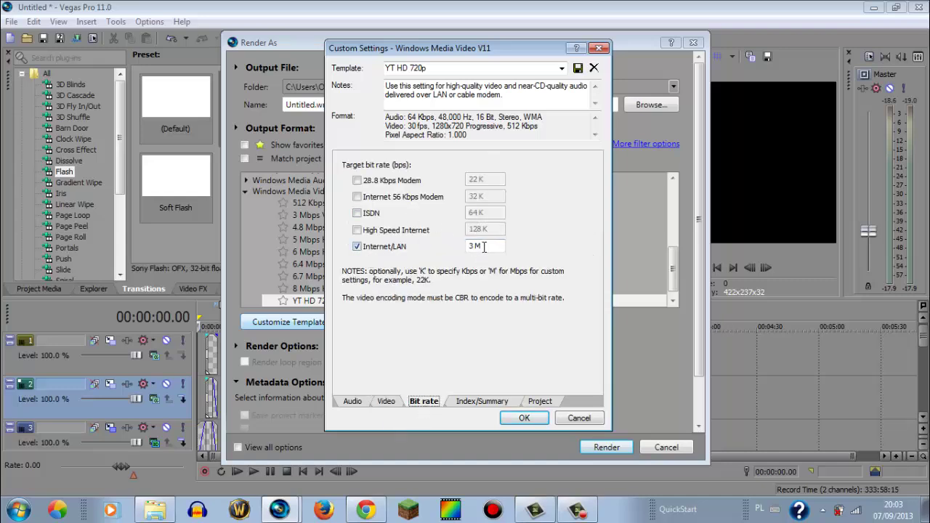
left_click(460, 402)
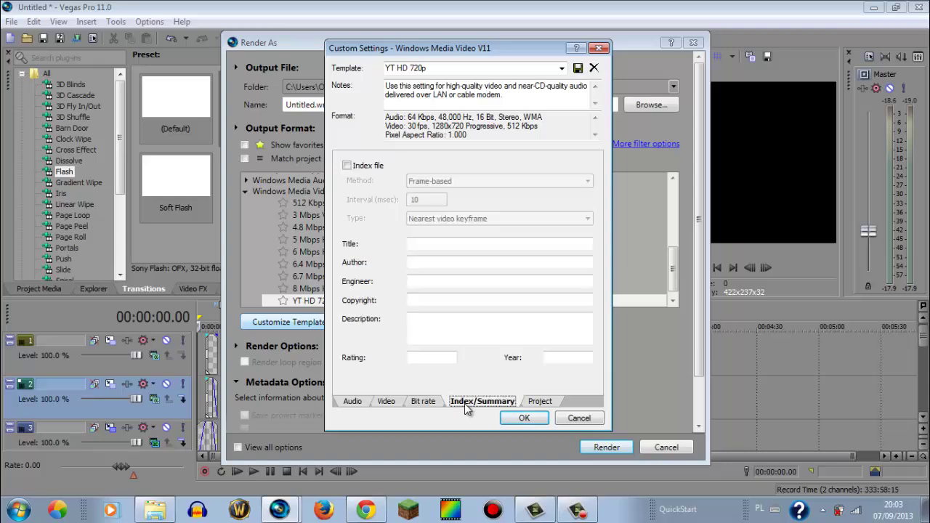
left_click(538, 400)
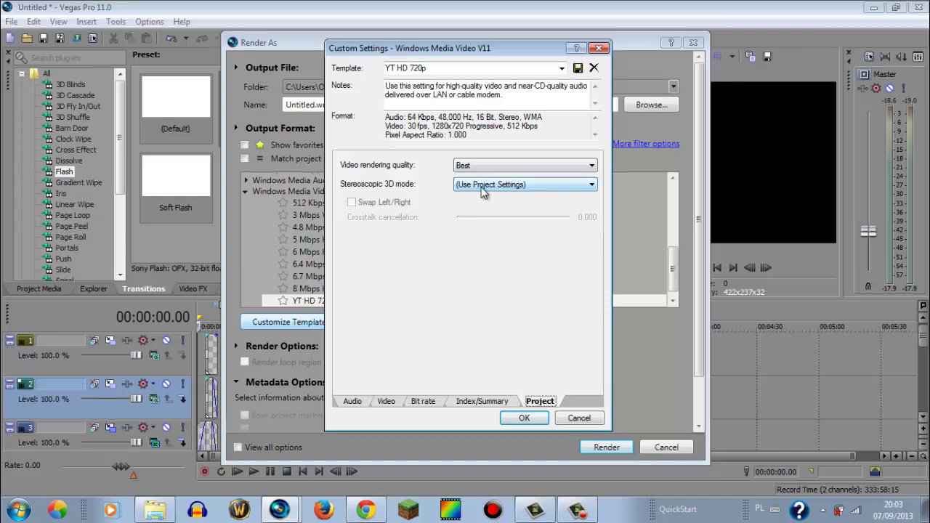
left_click(524, 418)
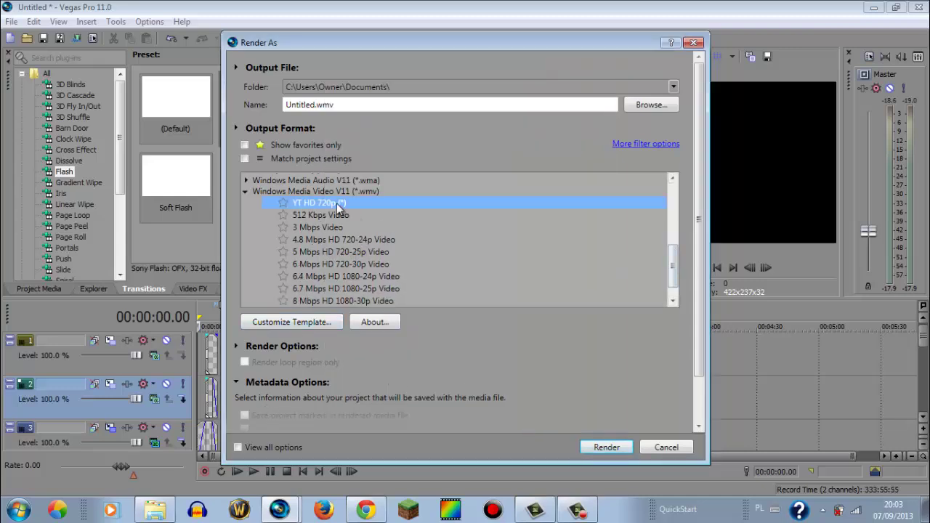
left_click(354, 104)
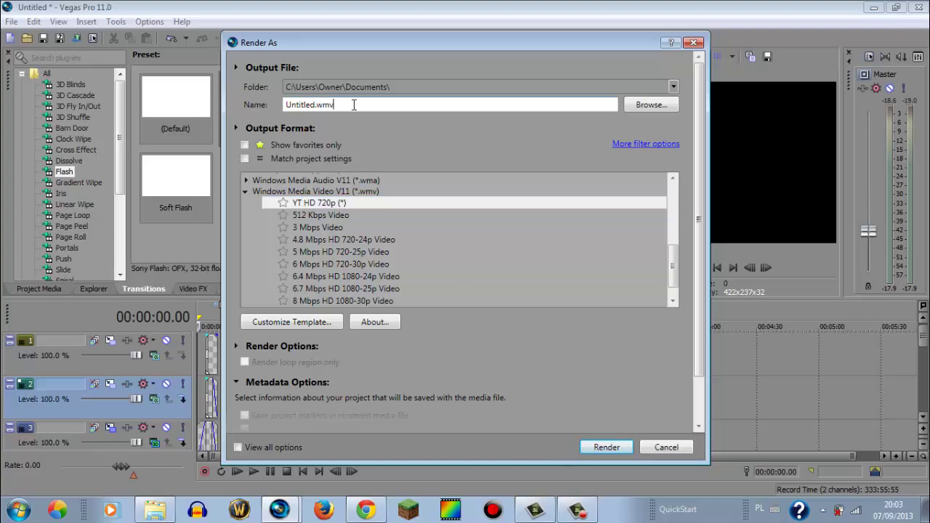
left_click(694, 42)
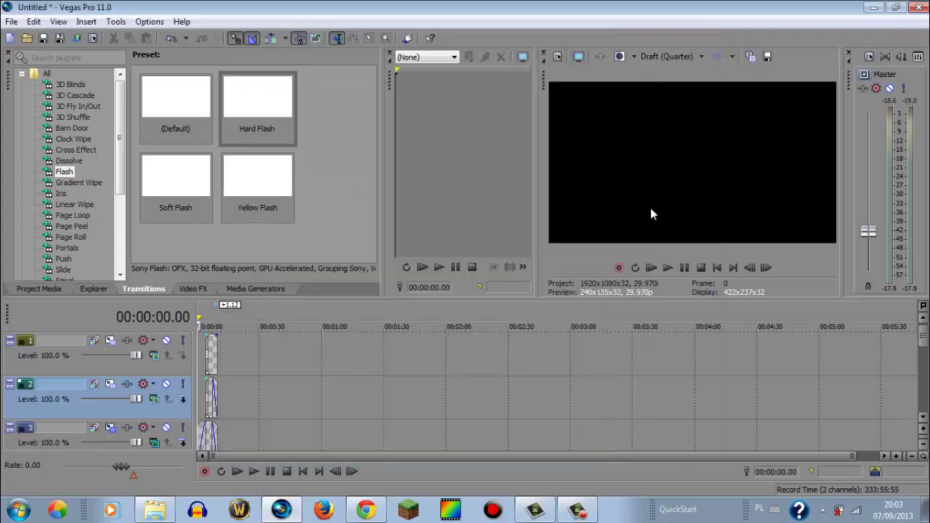
mouse_move(576, 515)
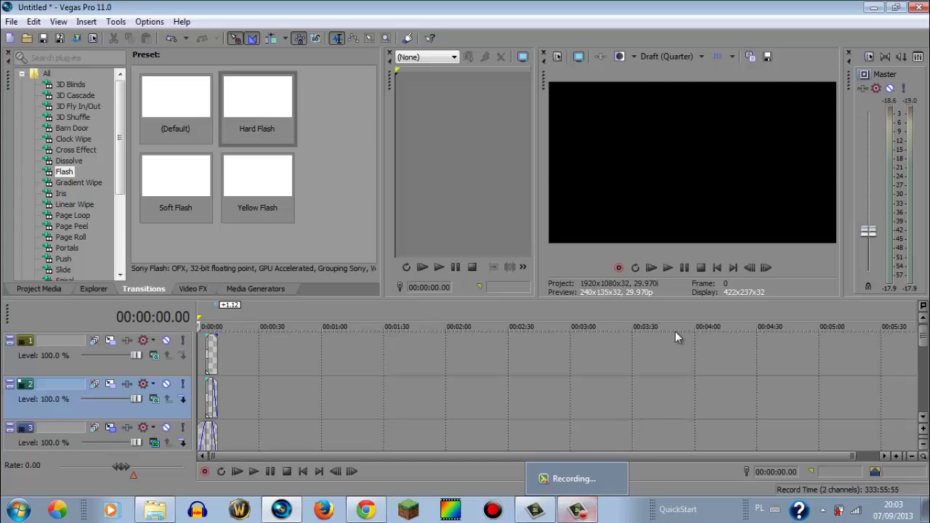